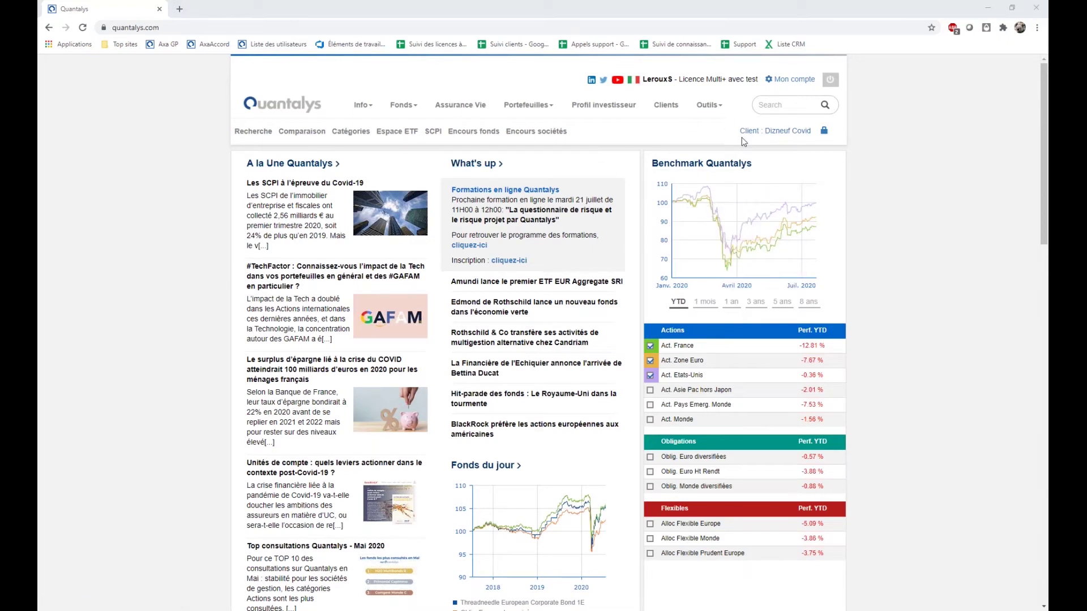
- Release the currently selected client and show 25 clients per page in the client list
click(824, 131)
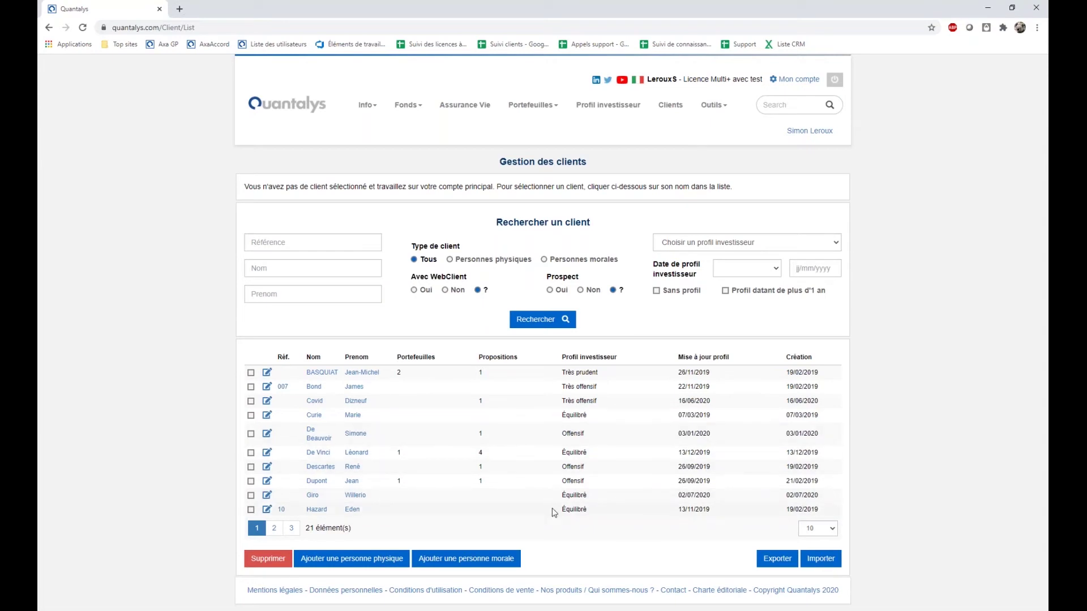
click(818, 528)
click(819, 557)
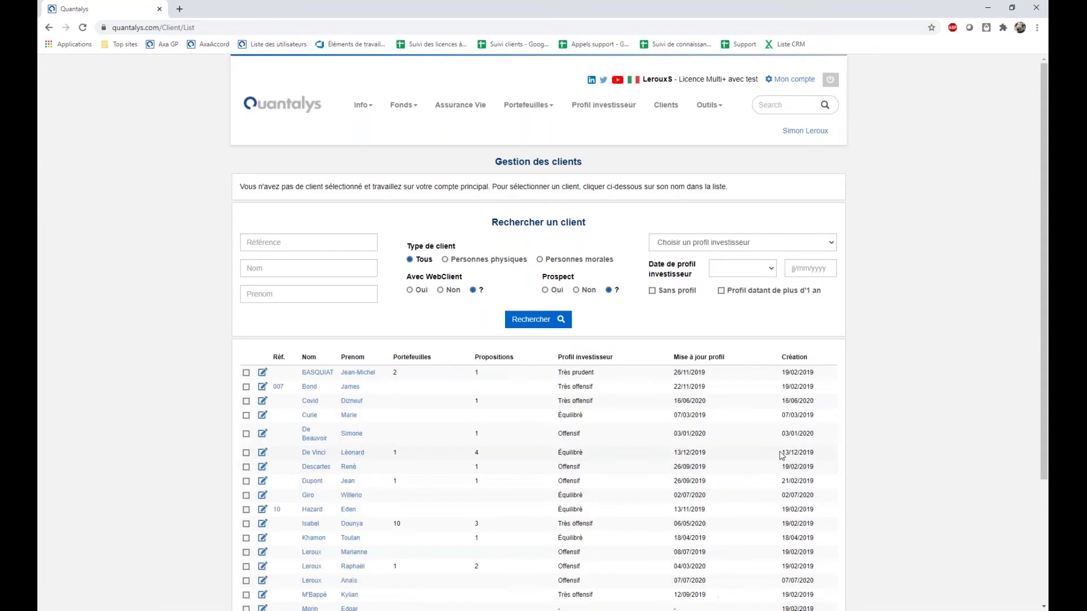
- Open the file of the client who has no investor profile and go to all of that client's risk profiles
scroll(784, 460, down, 2)
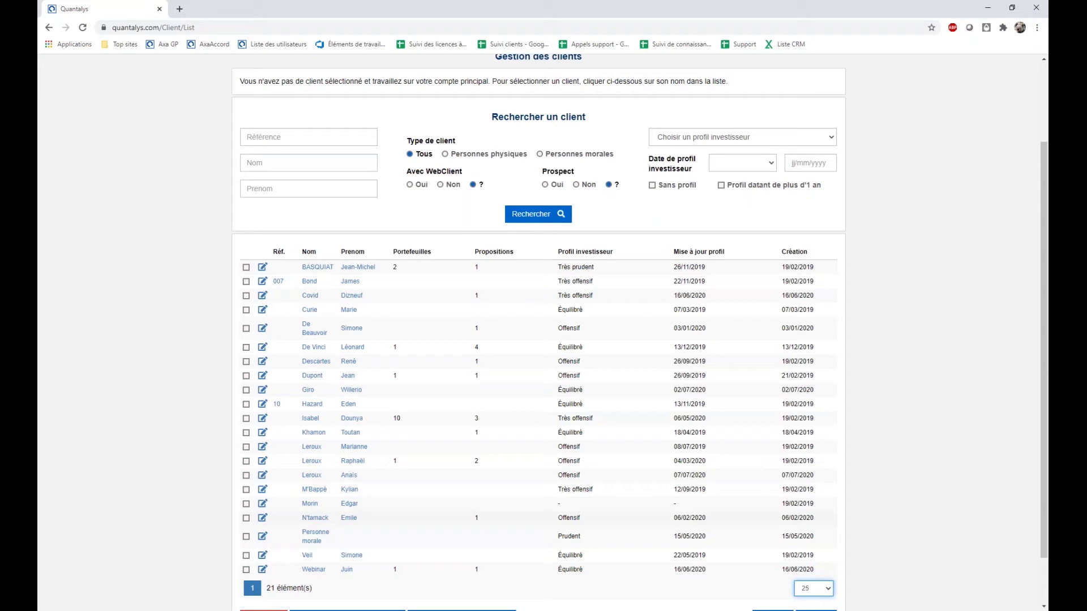
click(314, 504)
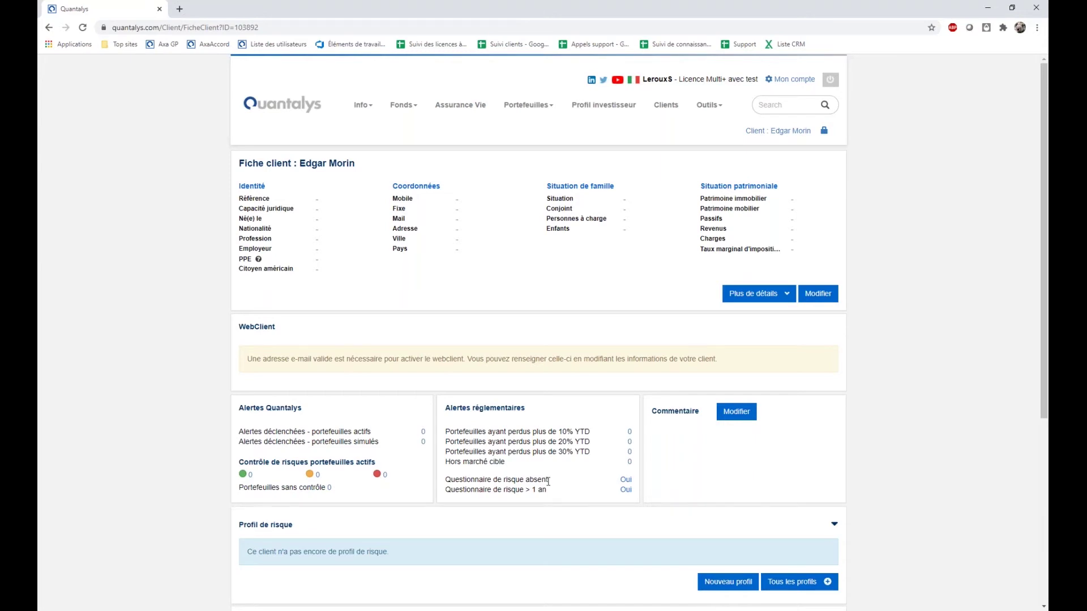
scroll(544, 484, down, 2)
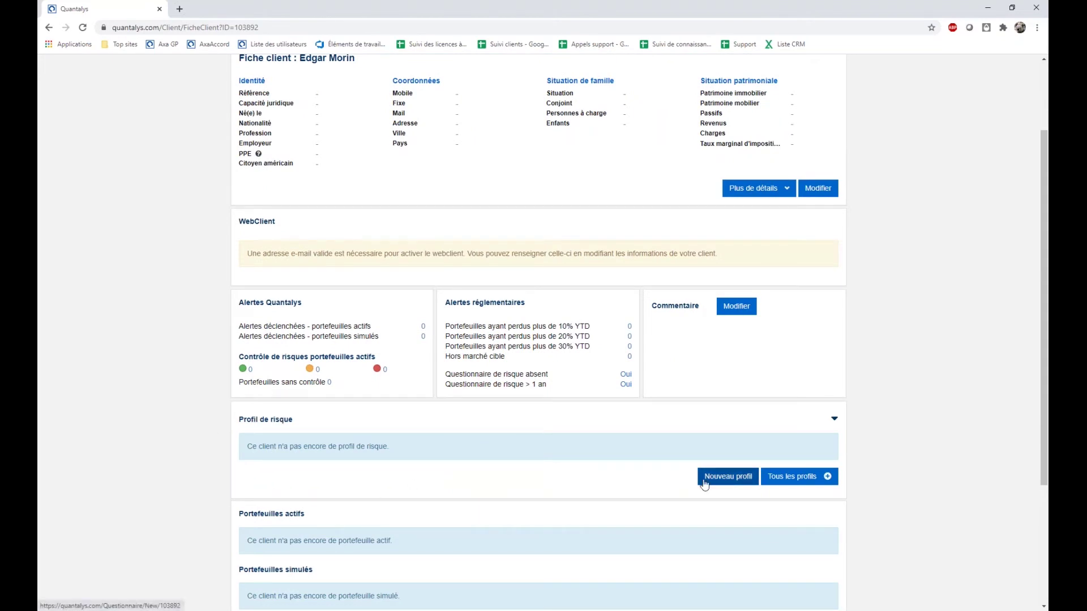
click(800, 485)
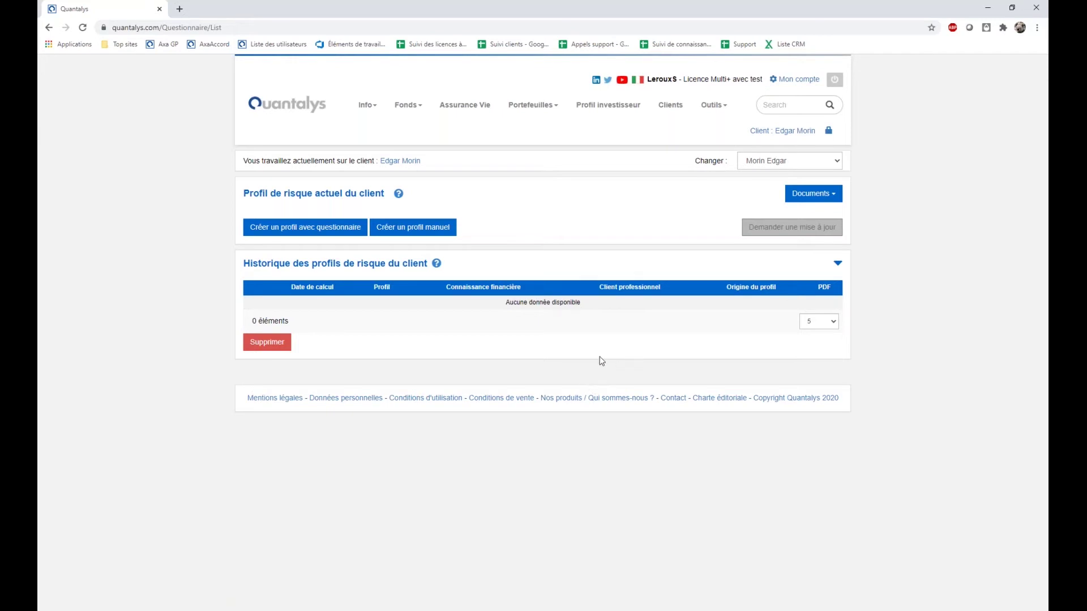
- Review the available documents and the profile and knowledge-level choices for a manual risk profile, without creating one
click(824, 202)
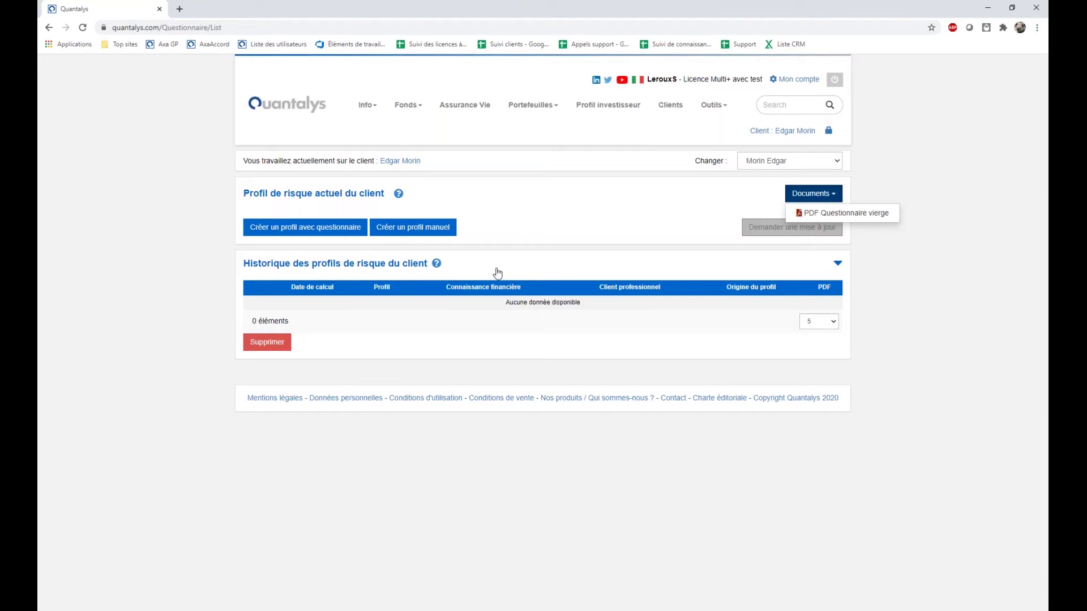
click(512, 247)
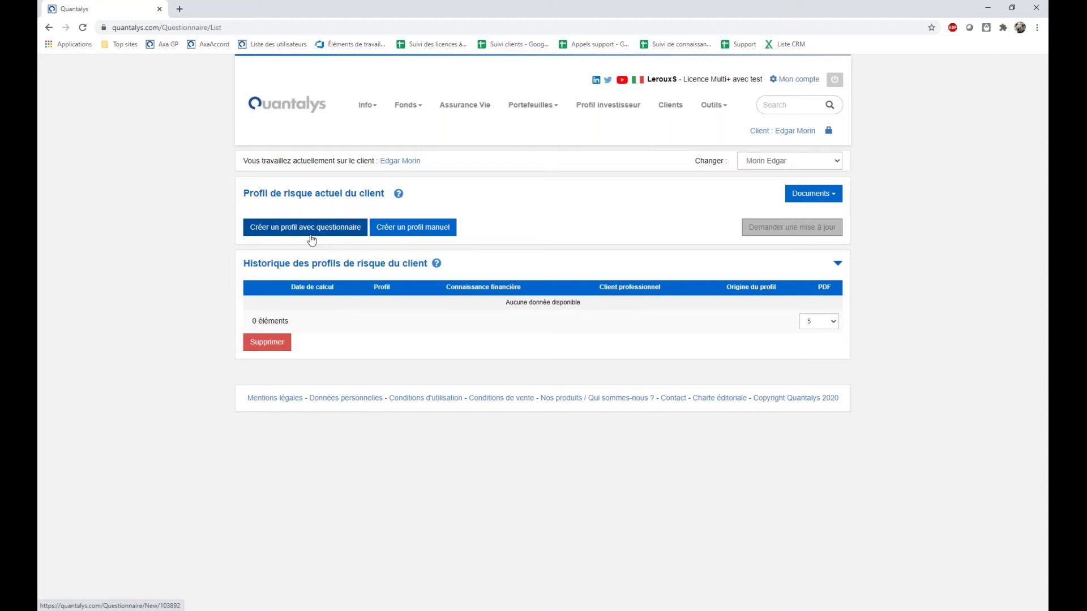
click(416, 234)
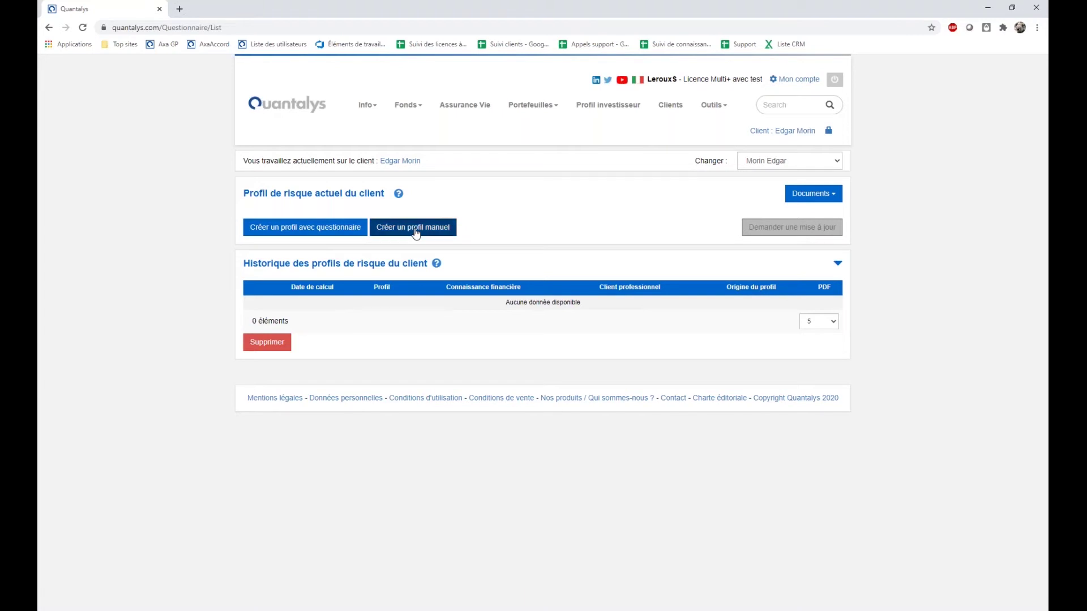
click(565, 320)
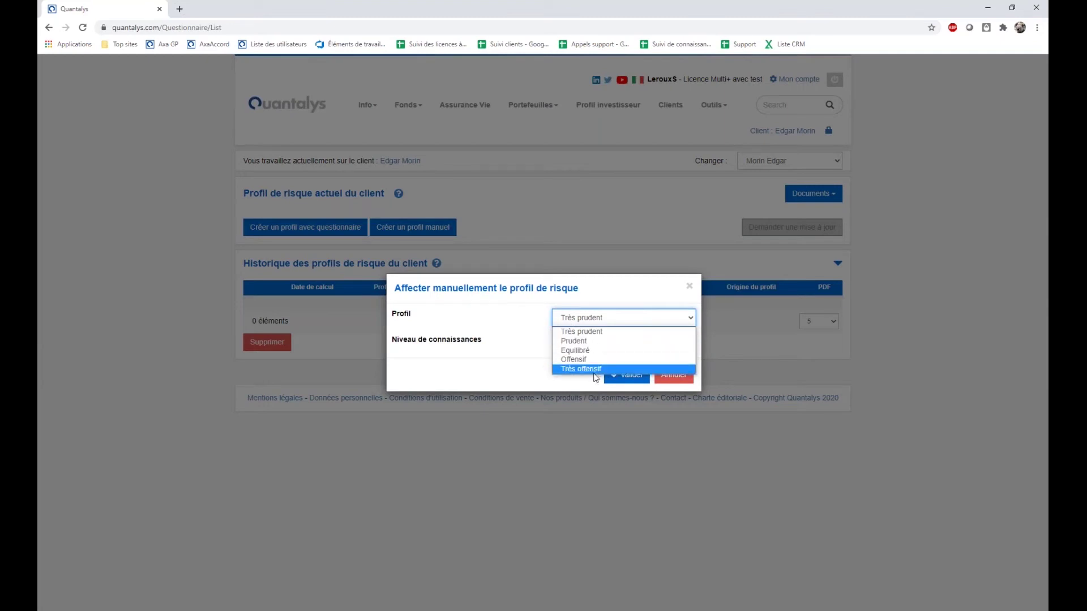
click(408, 339)
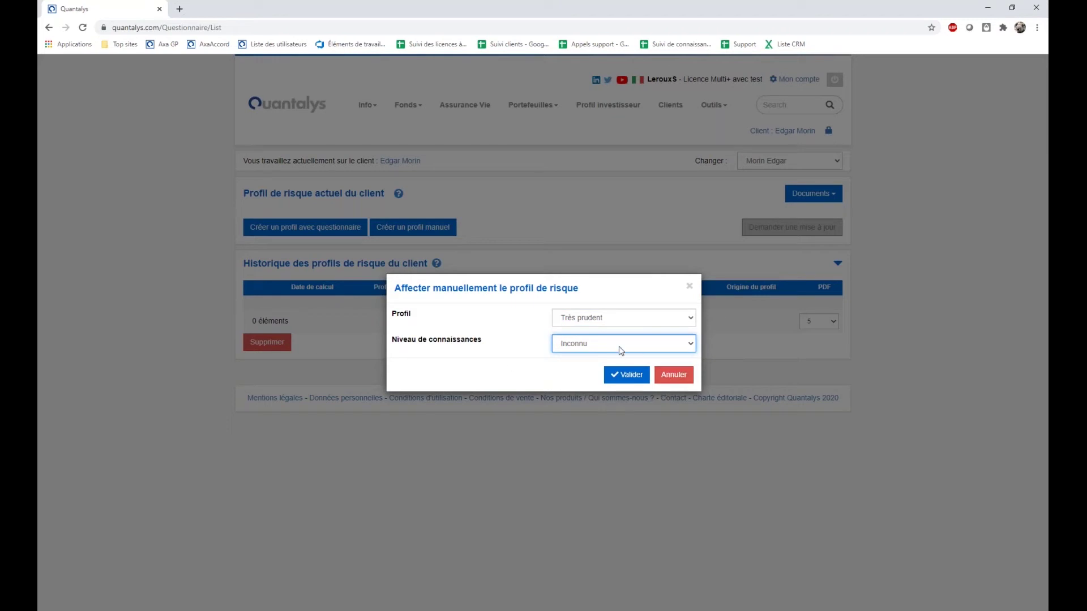
click(599, 345)
click(690, 286)
click(689, 286)
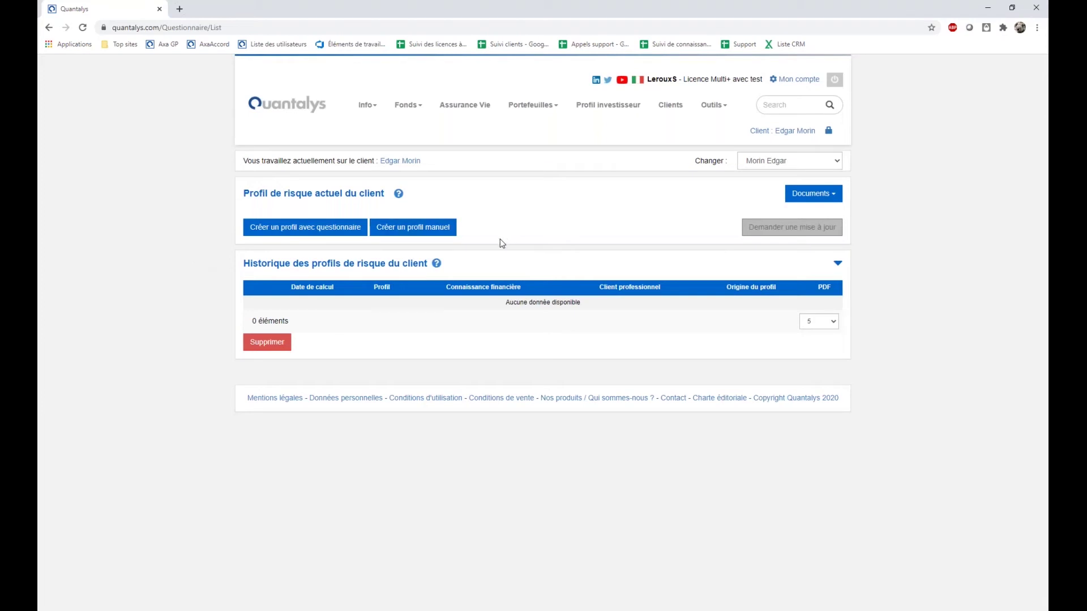
- Create a risk profile with the questionnaire and review its first page, Situation personnelle
click(339, 231)
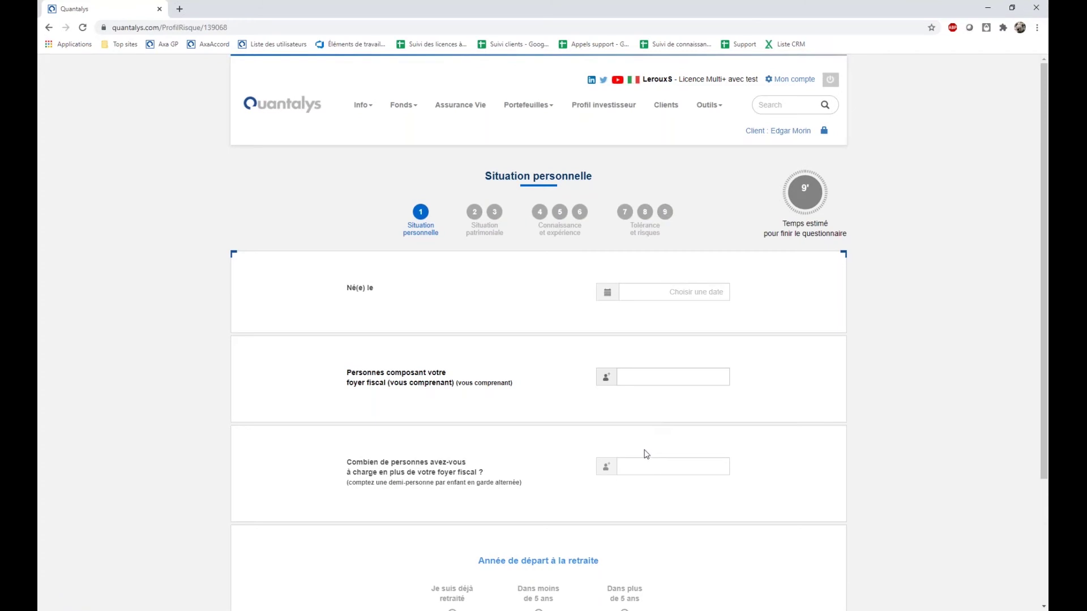
scroll(1019, 458, down, 2)
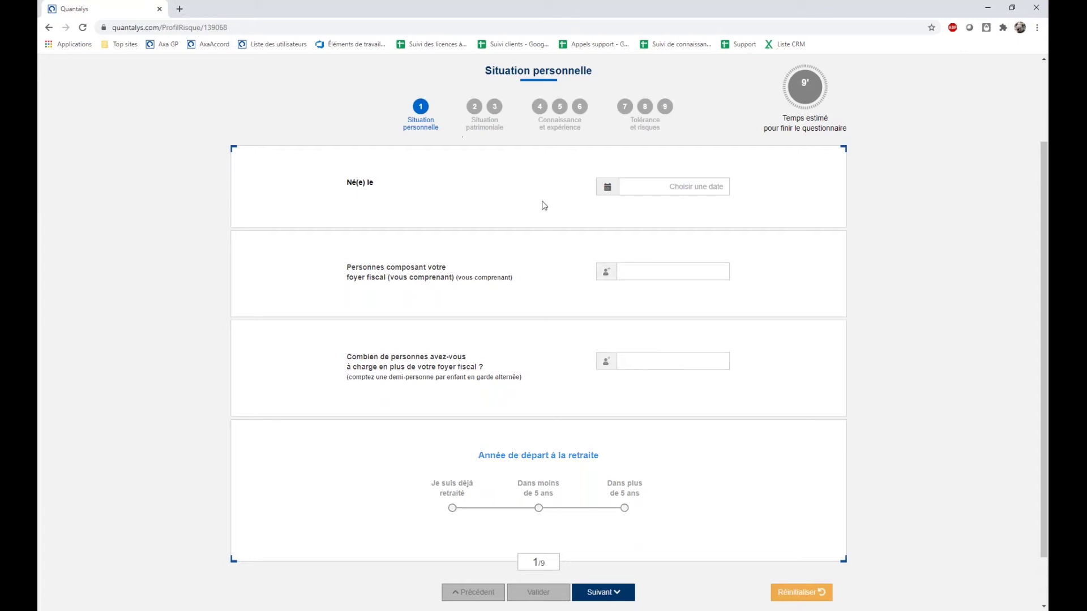
scroll(476, 200, up, 1)
drag(469, 171, 672, 184)
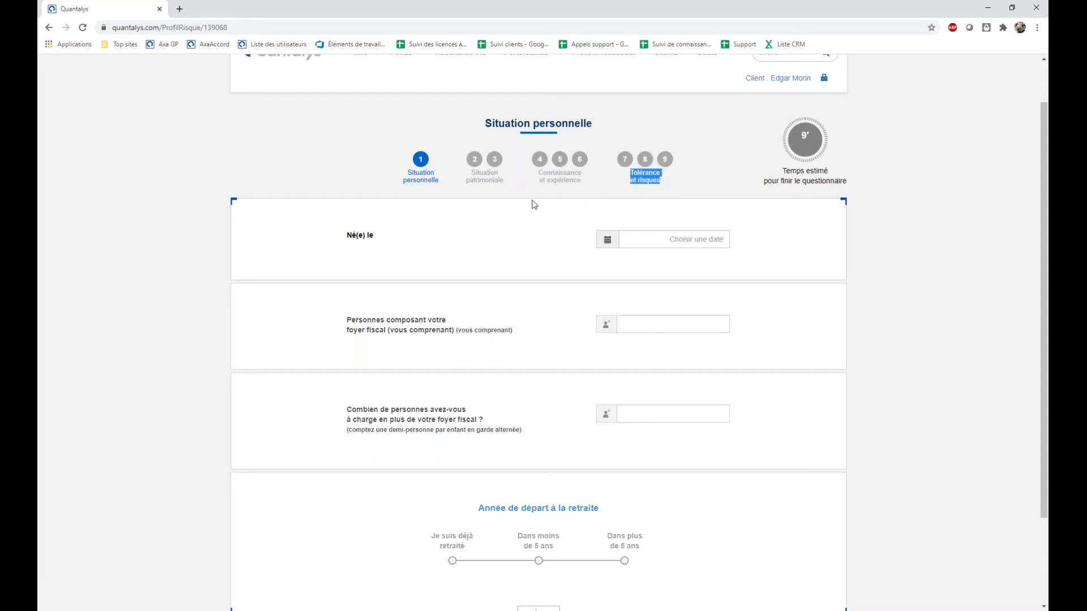
- Examine all the questions on page 2 of the questionnaire, Situation patrimoniale, from household income to fixed monthly charges
click(471, 174)
click(481, 166)
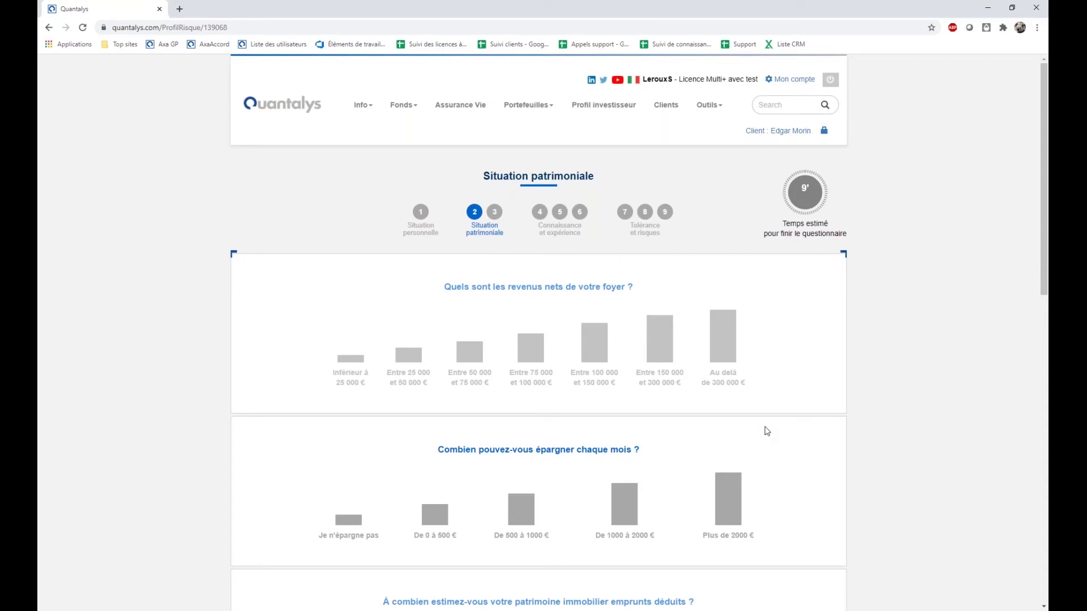
scroll(766, 435, down, 1)
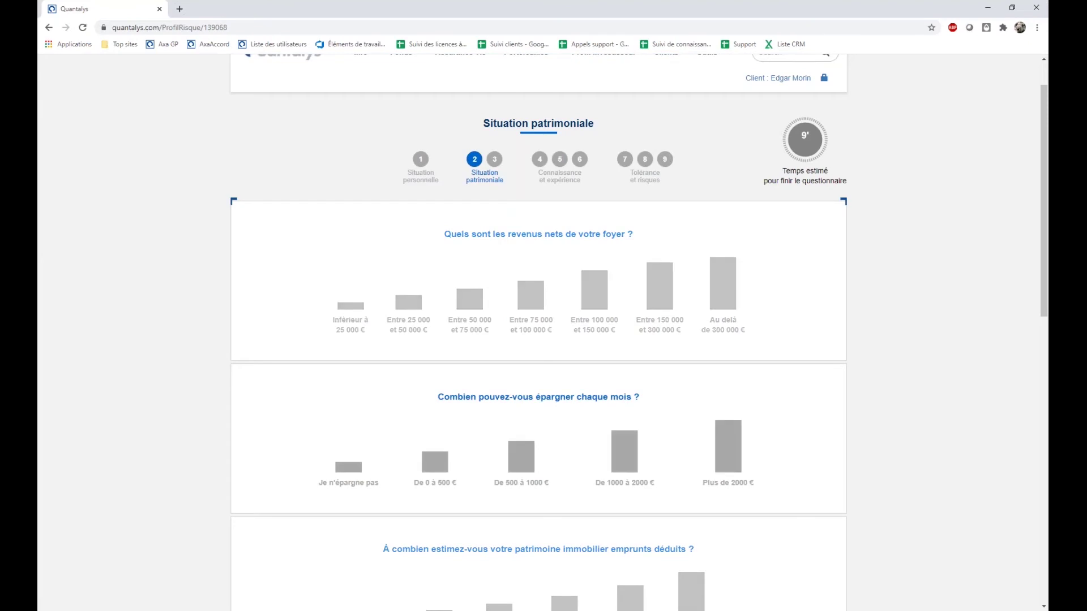
scroll(728, 452, down, 1)
scroll(618, 423, down, 2)
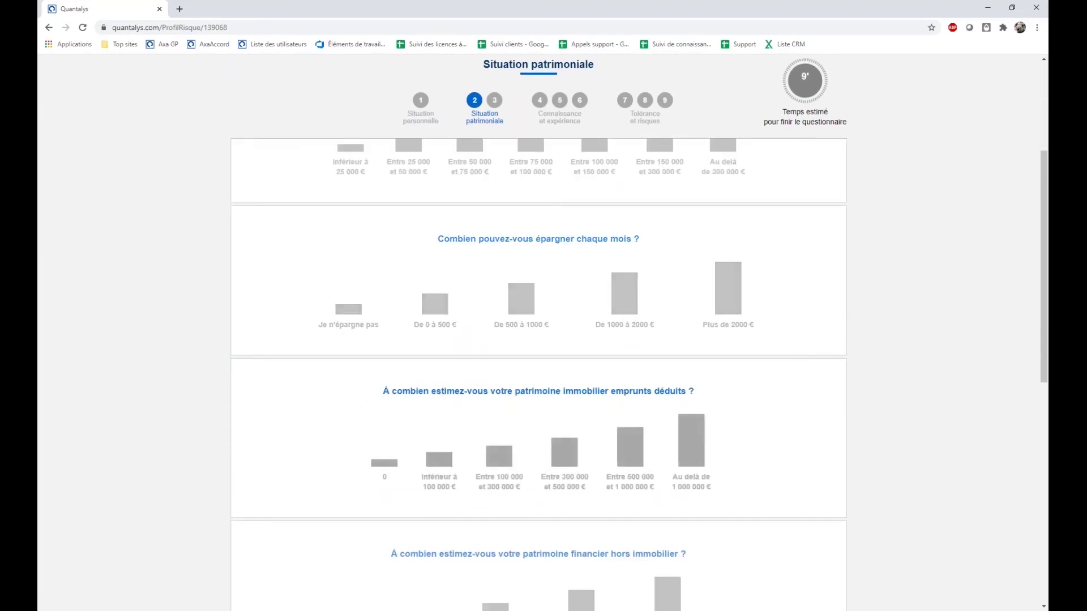
scroll(645, 421, down, 2)
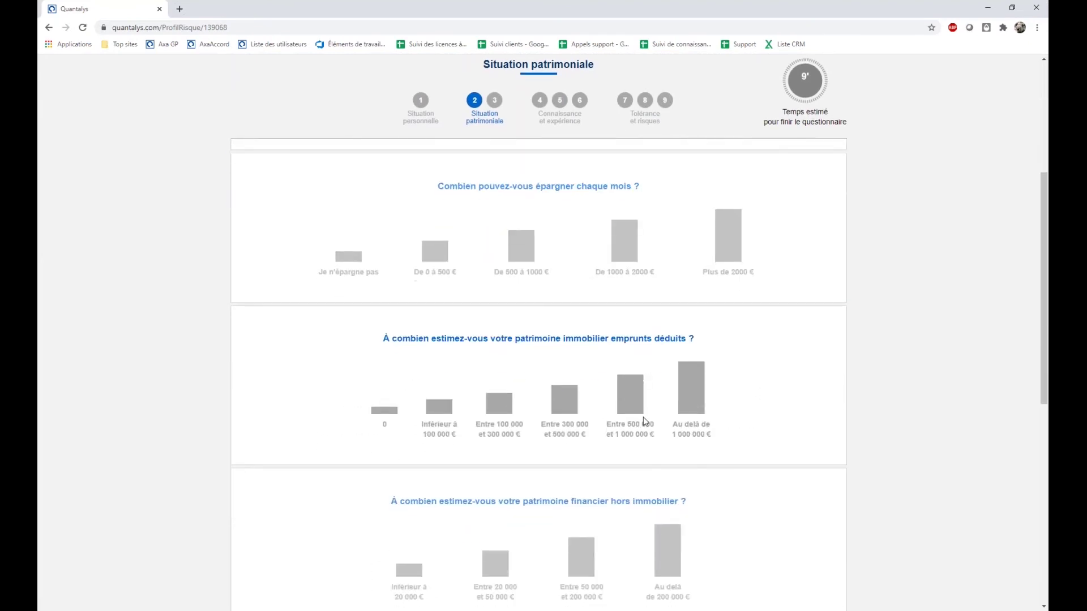
scroll(644, 421, down, 1)
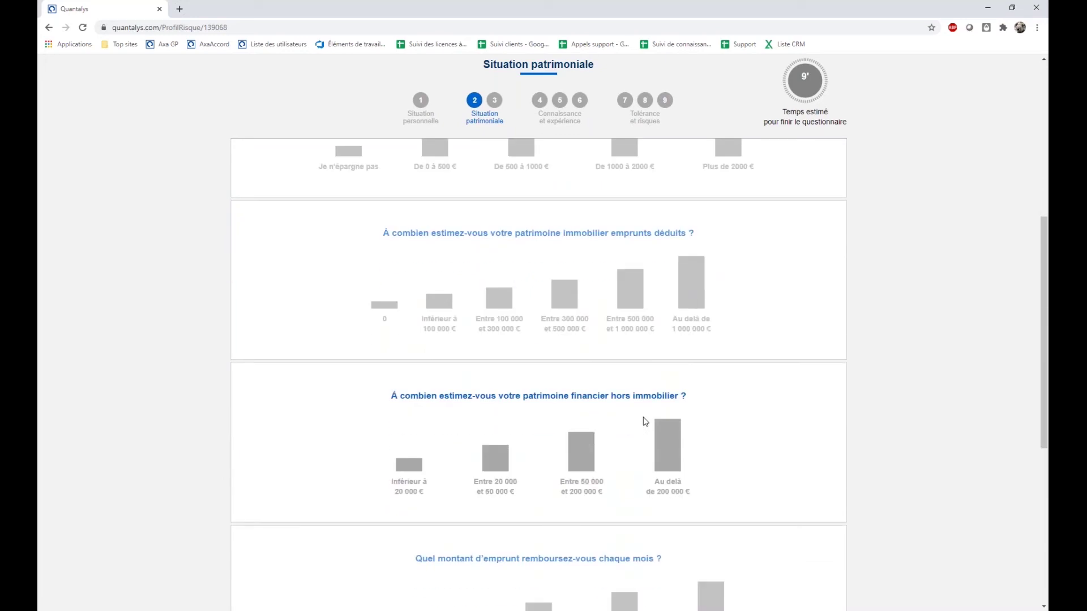
scroll(546, 397, down, 1)
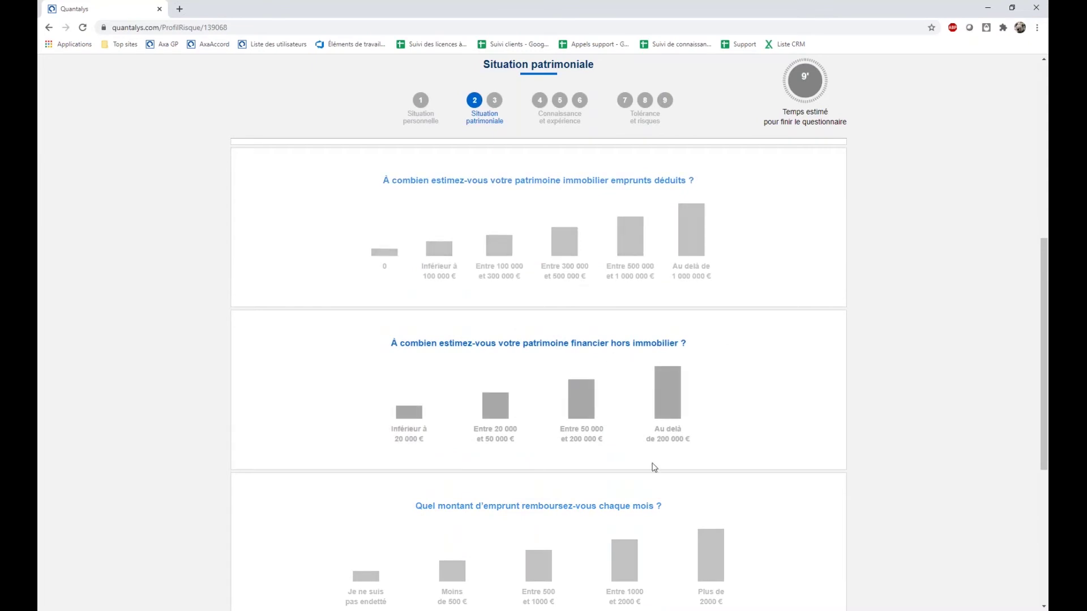
scroll(656, 469, down, 2)
scroll(266, 382, down, 2)
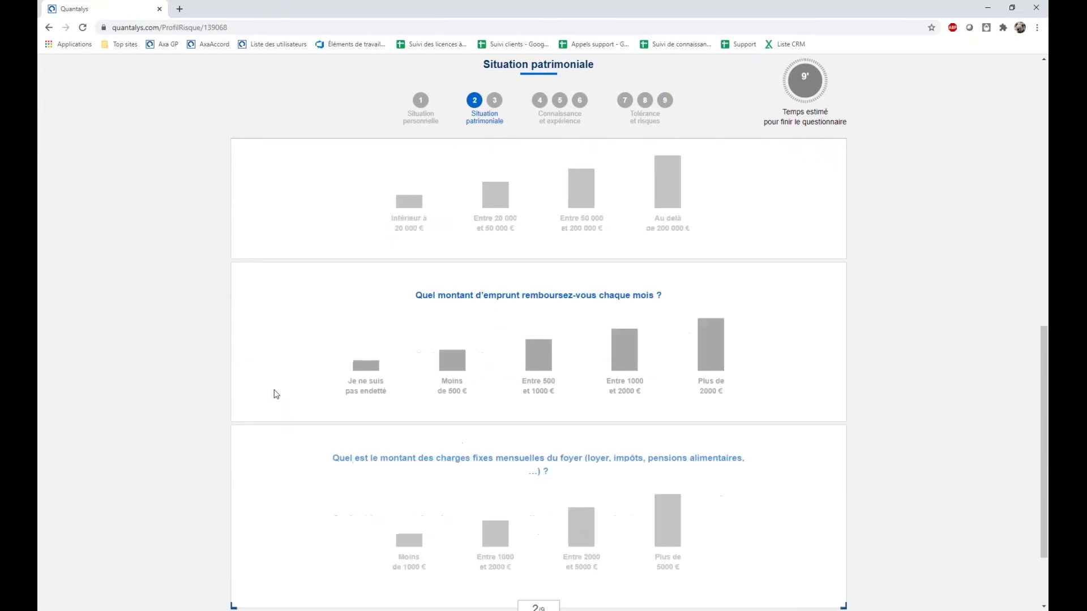
scroll(493, 514, down, 1)
- Answer "Au delà de 1 000 000 €" for real-estate wealth and "Au delà de 200 000 €" for financial wealth
scroll(530, 261, up, 3)
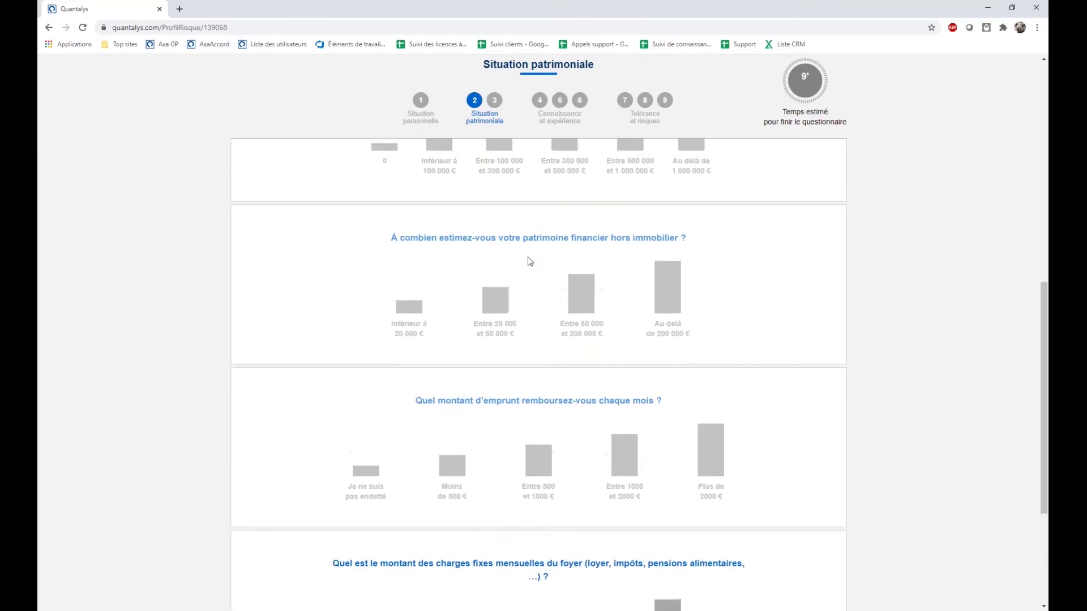
scroll(530, 261, up, 2)
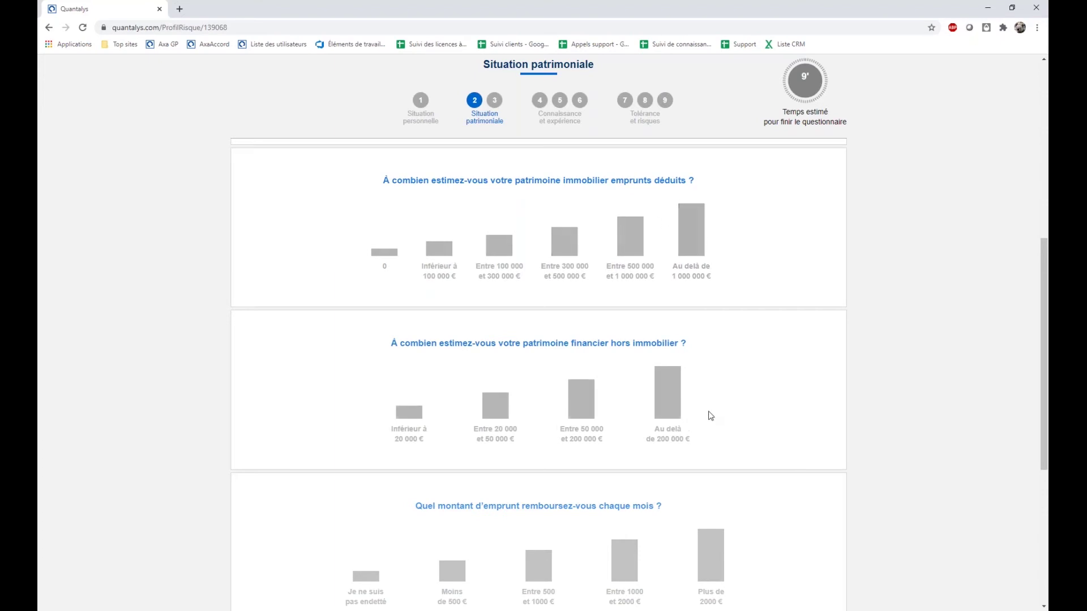
click(691, 230)
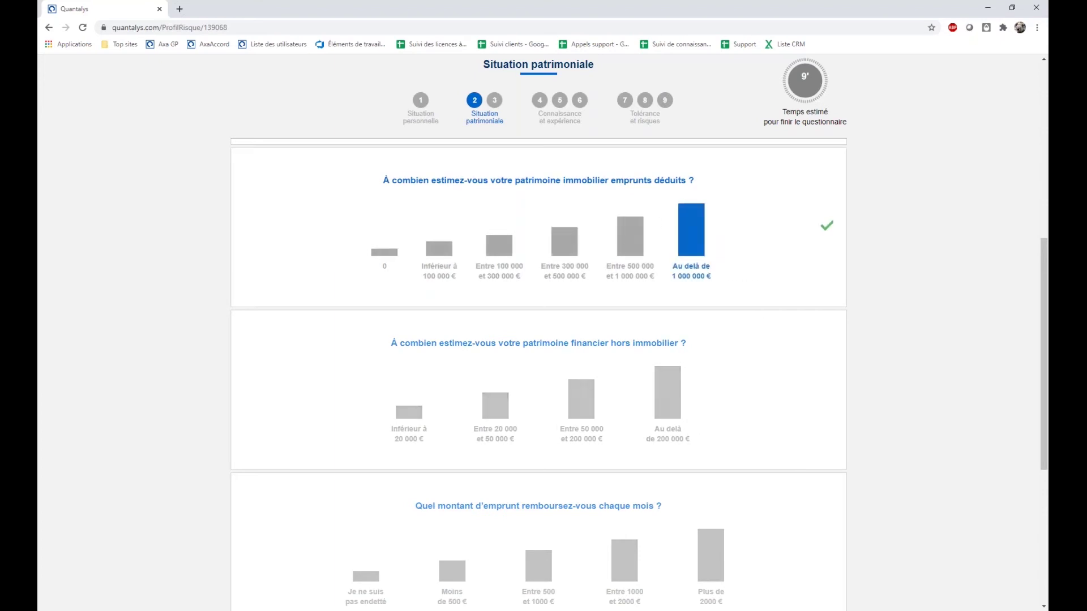
click(667, 392)
scroll(692, 495, up, 4)
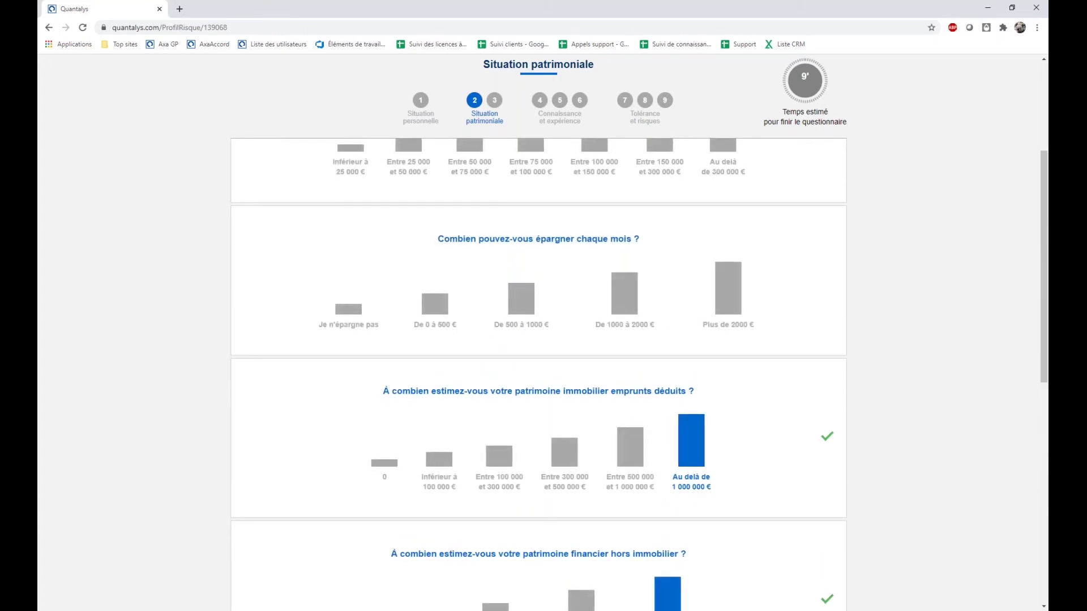
scroll(745, 432, up, 2)
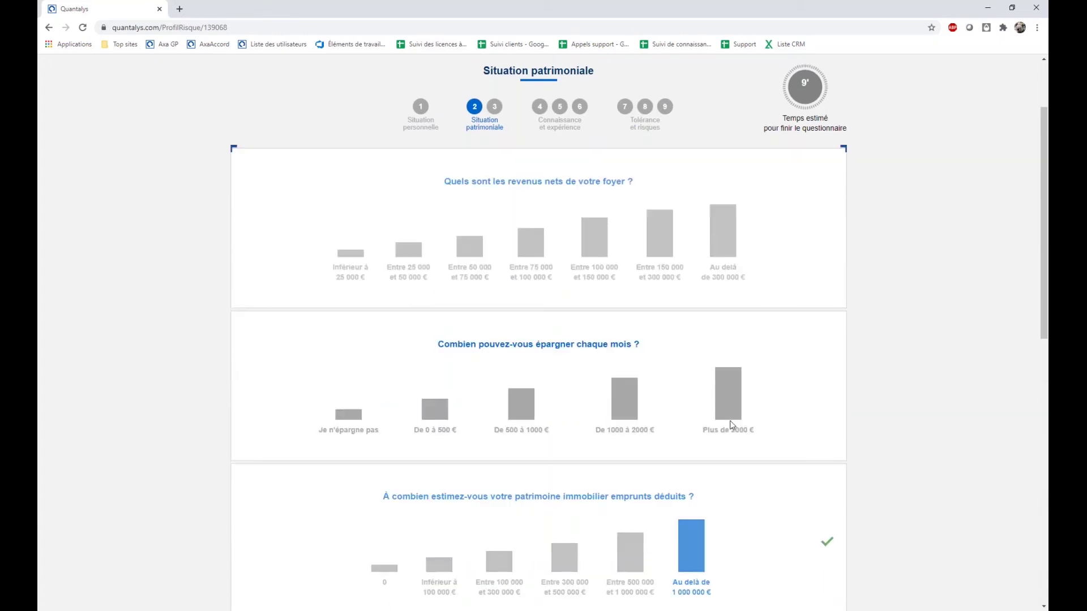
- Answer page 3 with "Propriétaire sans remboursement", "Non" for unexpected expenses and "Pourraient baisser ou être instables" for income
scroll(560, 253, down, 2)
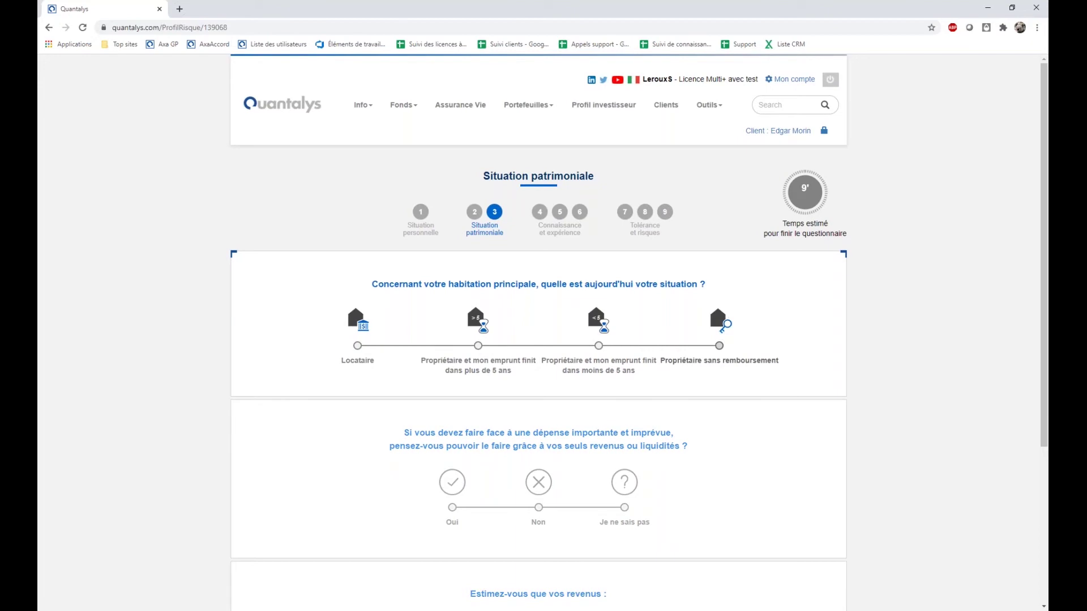
click(719, 345)
scroll(716, 369, down, 1)
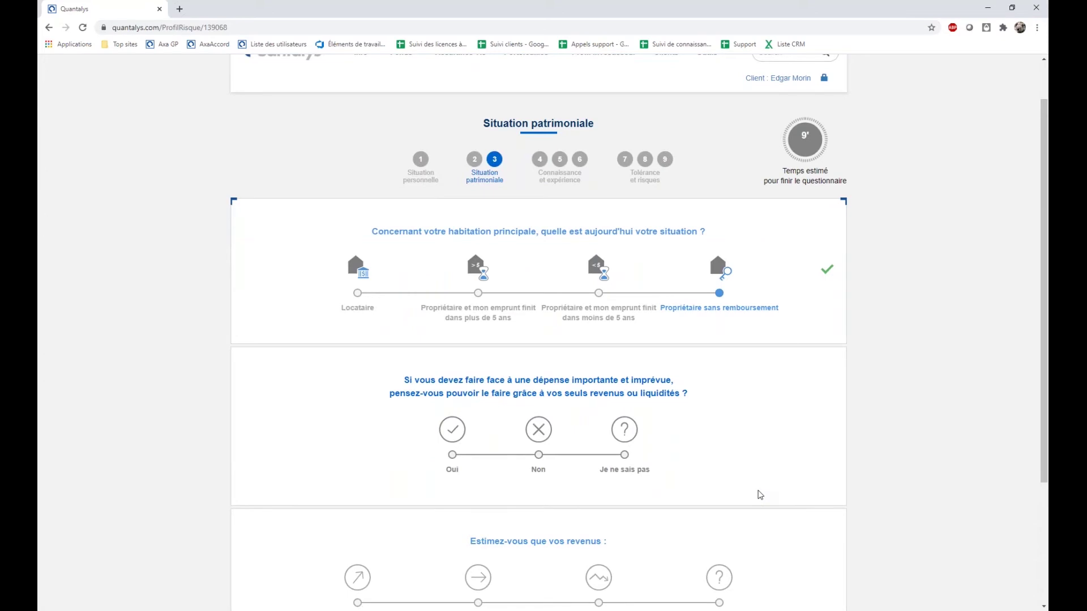
scroll(591, 446, down, 1)
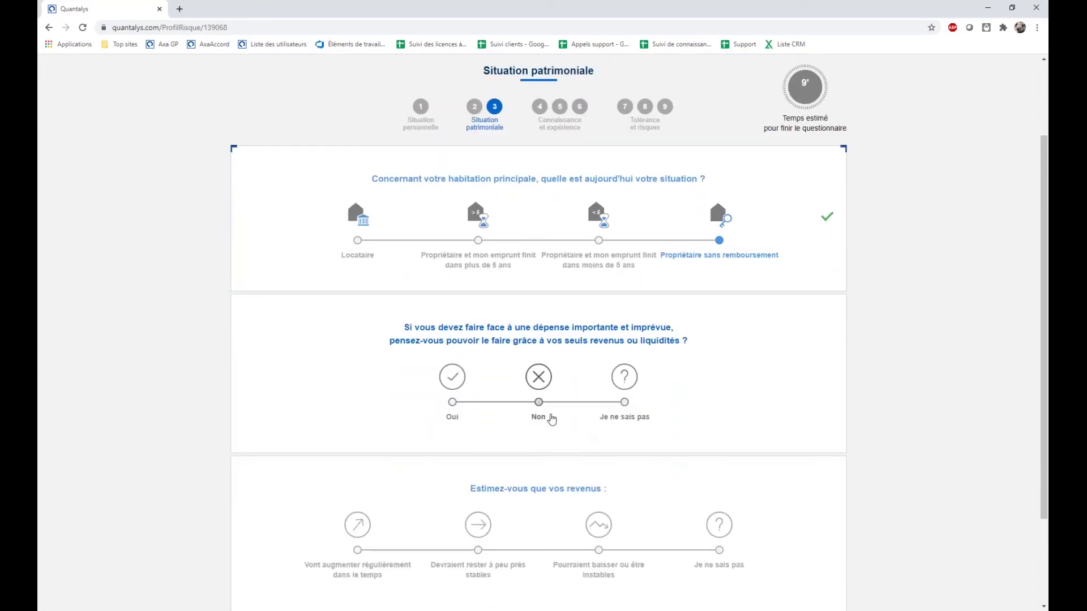
click(539, 404)
scroll(739, 459, down, 2)
click(599, 445)
scroll(516, 131, up, 2)
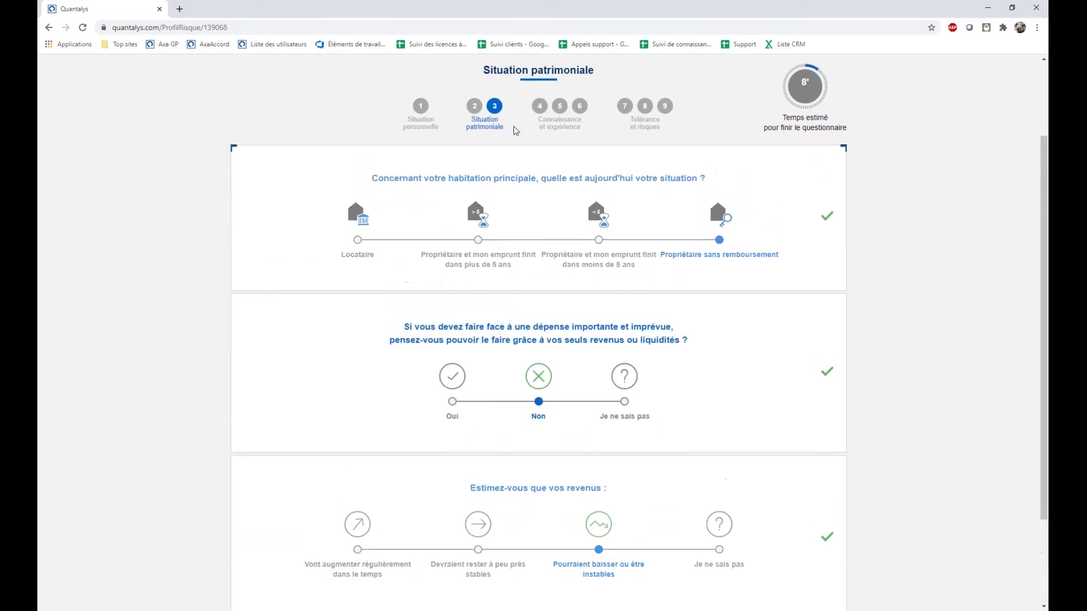
- Check the completion status of pages 2 and 3 of Situation patrimoniale, and open page 4, Connaissance et expérience
click(474, 106)
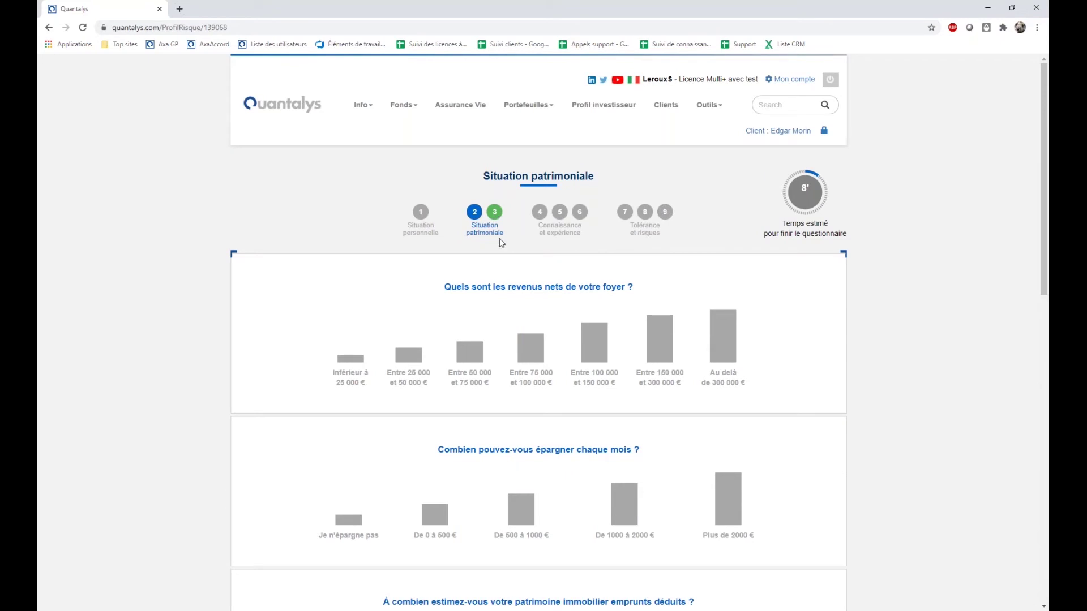
click(474, 223)
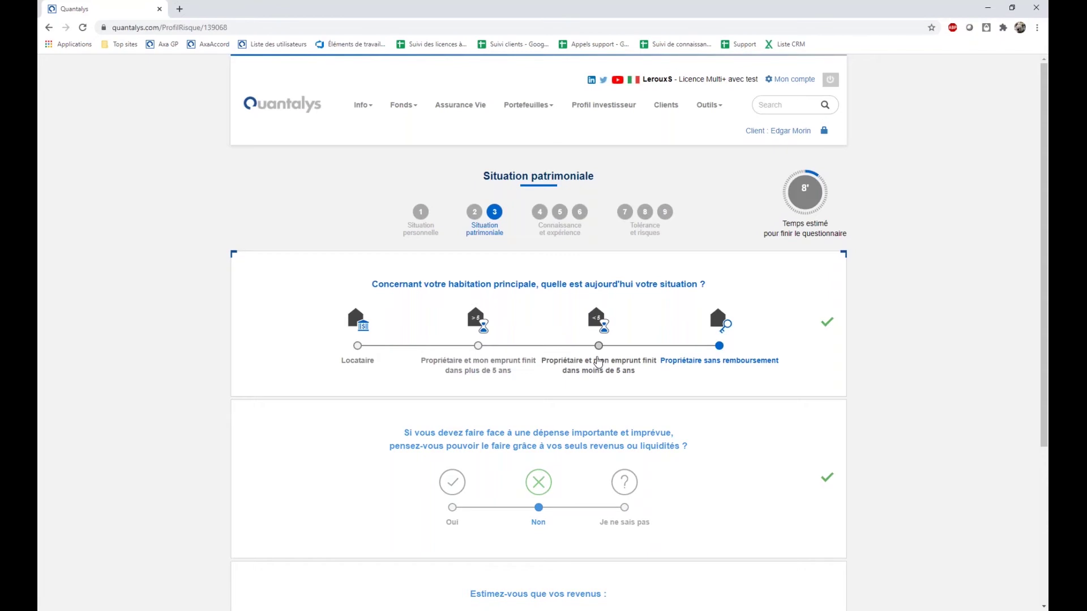
drag(470, 231, 509, 236)
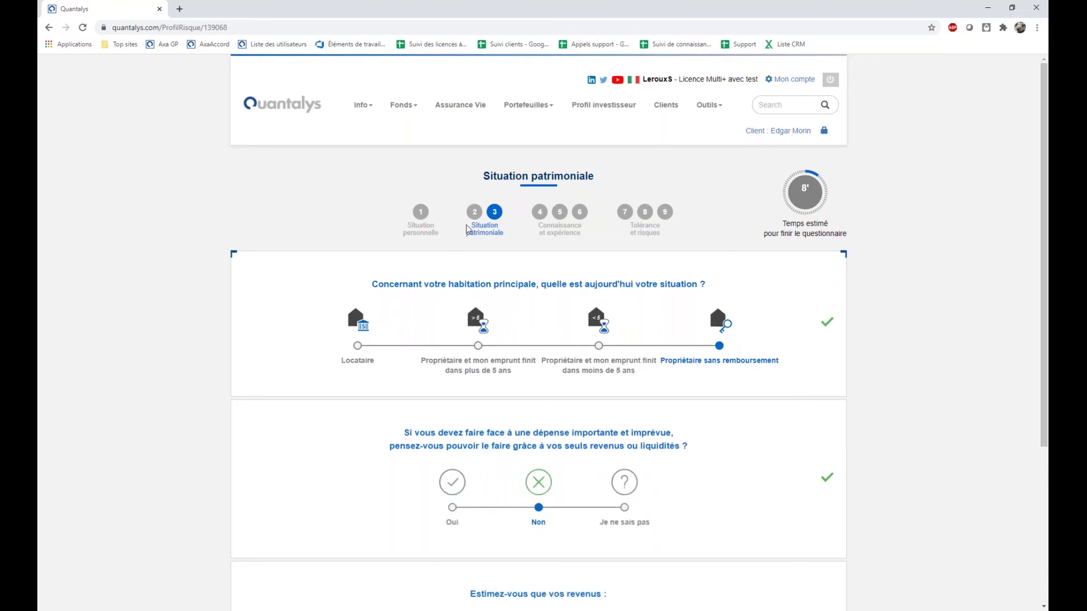
click(539, 212)
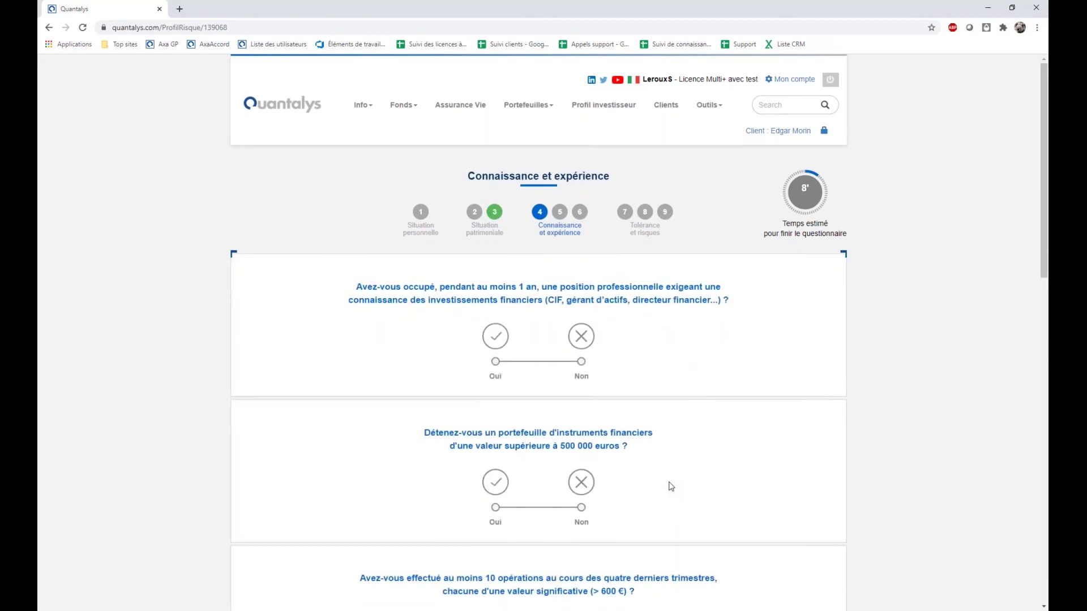
- Answer "Oui" on page 4 to the financial professional position and to the portfolio above 500 000 euros
drag(538, 225, 581, 224)
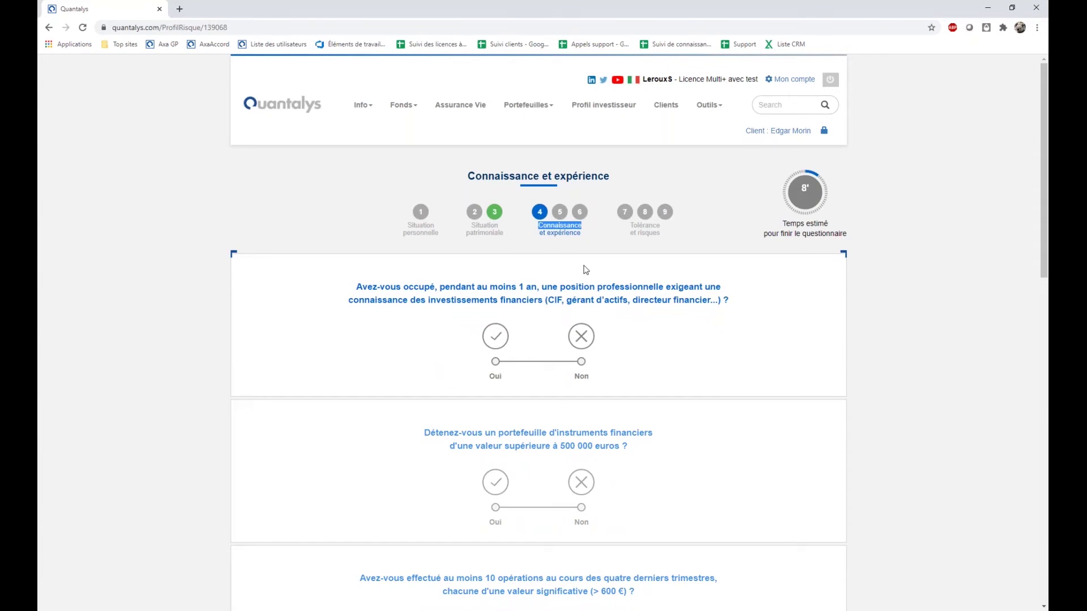
click(576, 230)
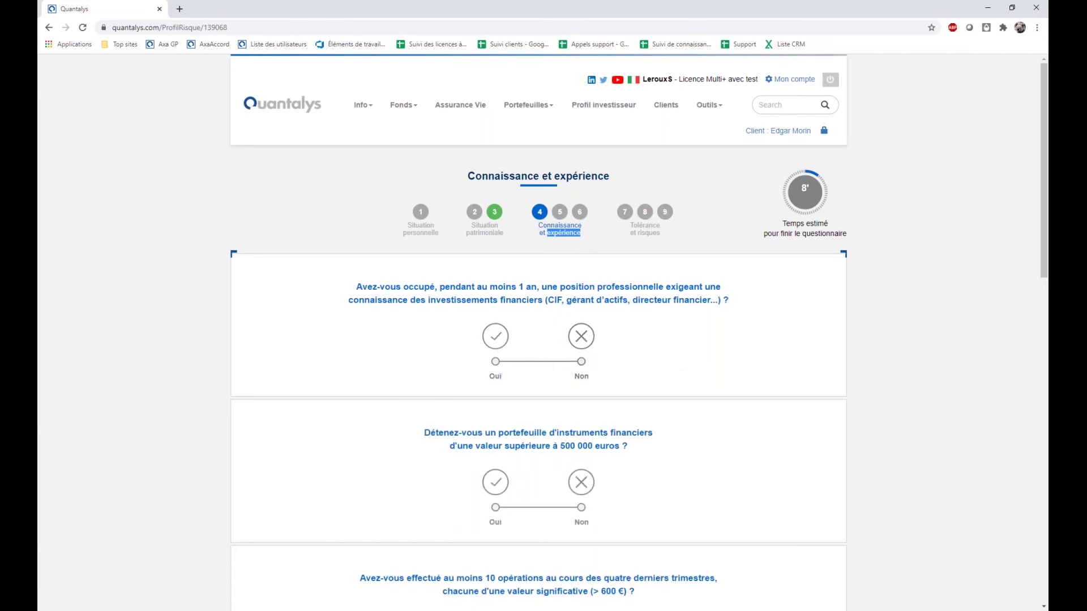
scroll(569, 363, down, 1)
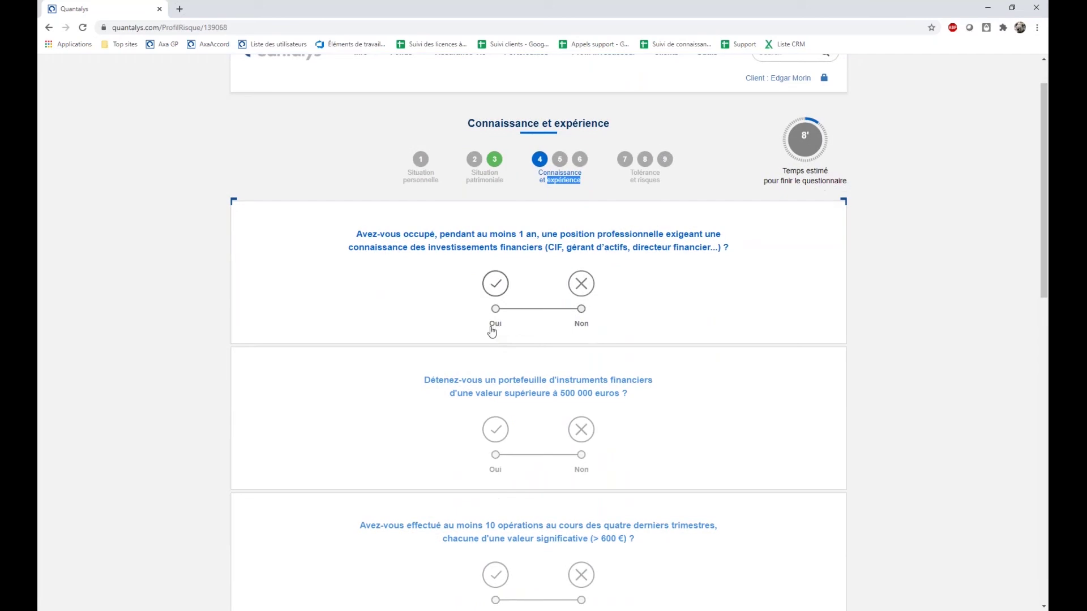
click(501, 308)
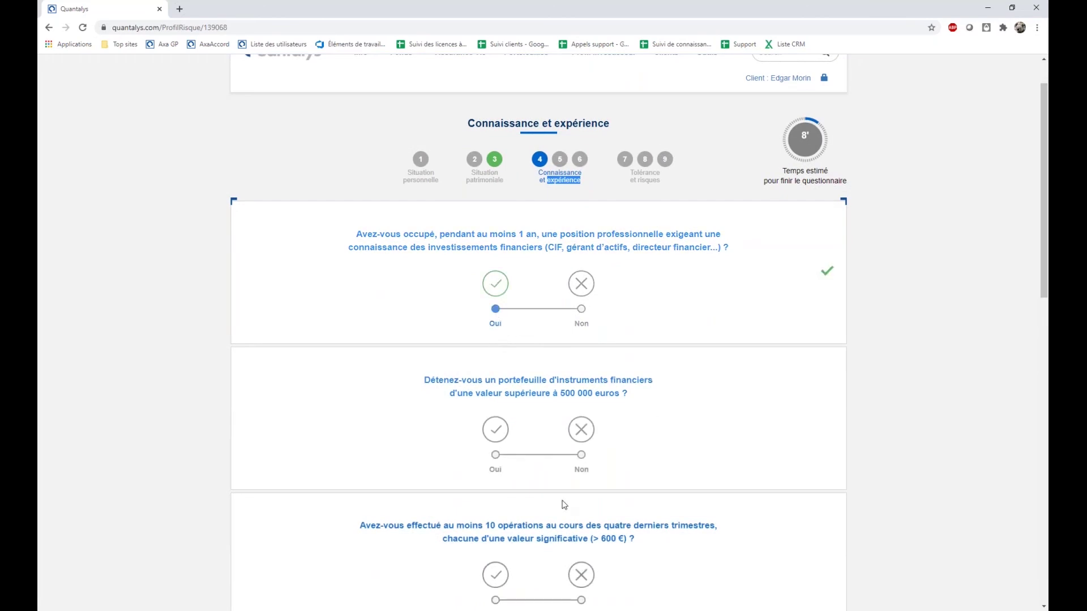
scroll(501, 439, down, 1)
click(500, 440)
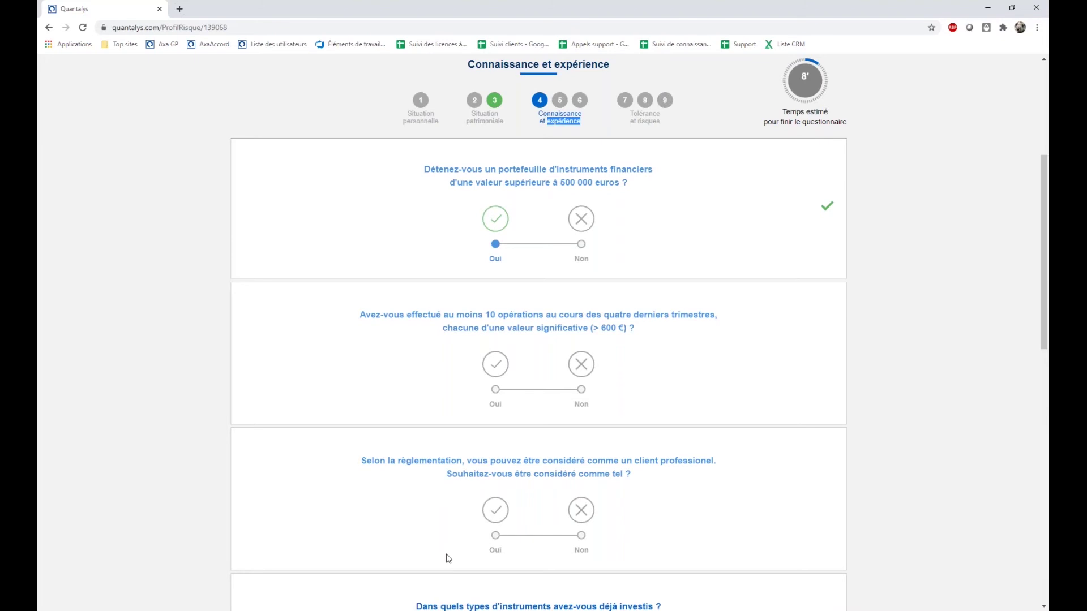
- Select "Des actions (détenues en direct)" as instruments already invested in, with a frequency of "2-10 Fois"
scroll(463, 410, down, 3)
scroll(509, 467, down, 3)
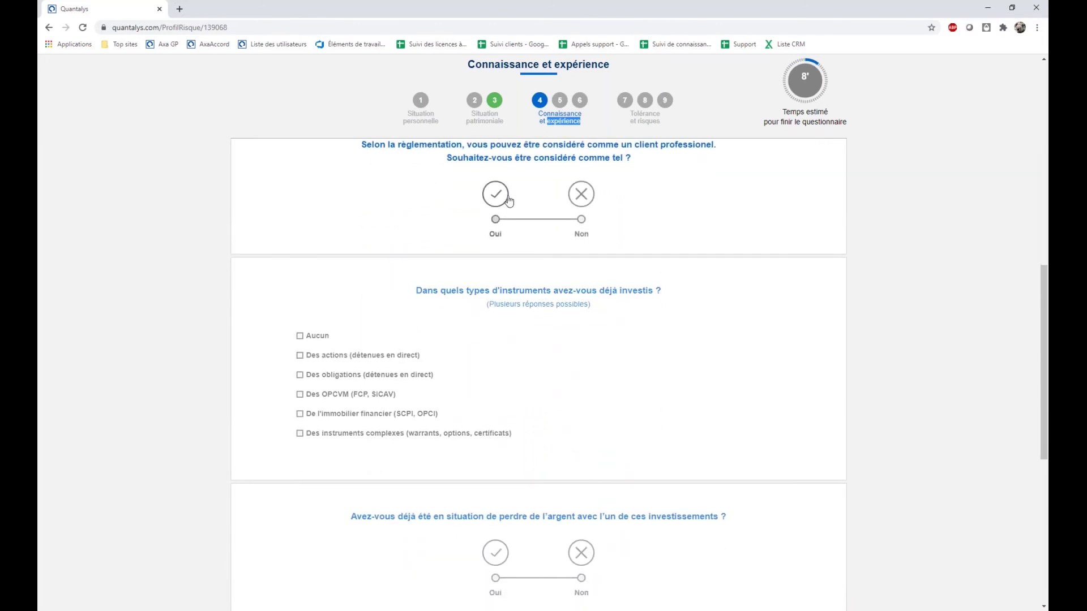
scroll(447, 260, down, 1)
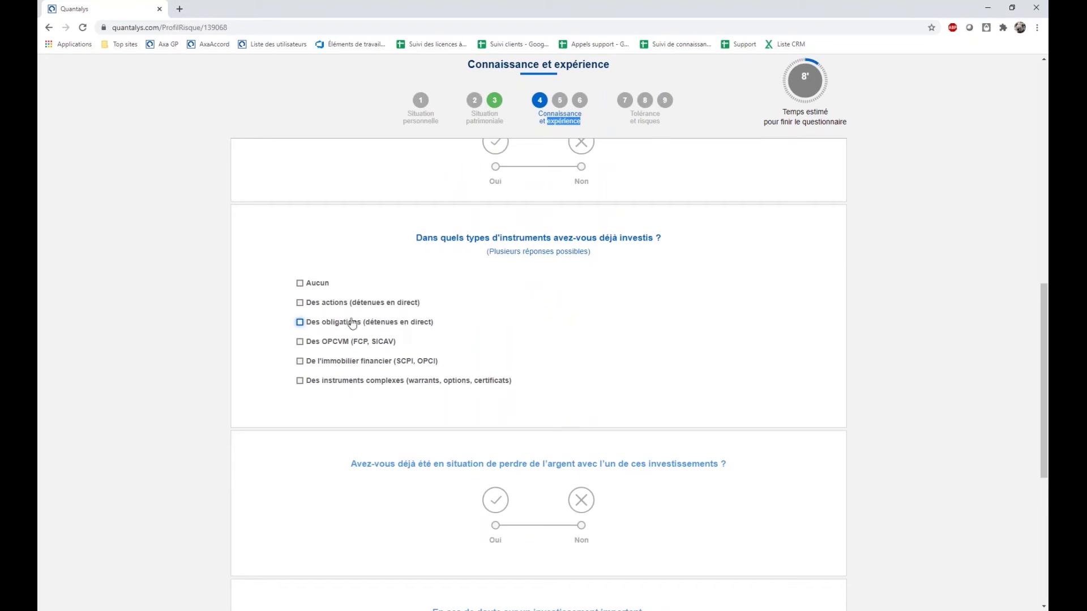
click(301, 304)
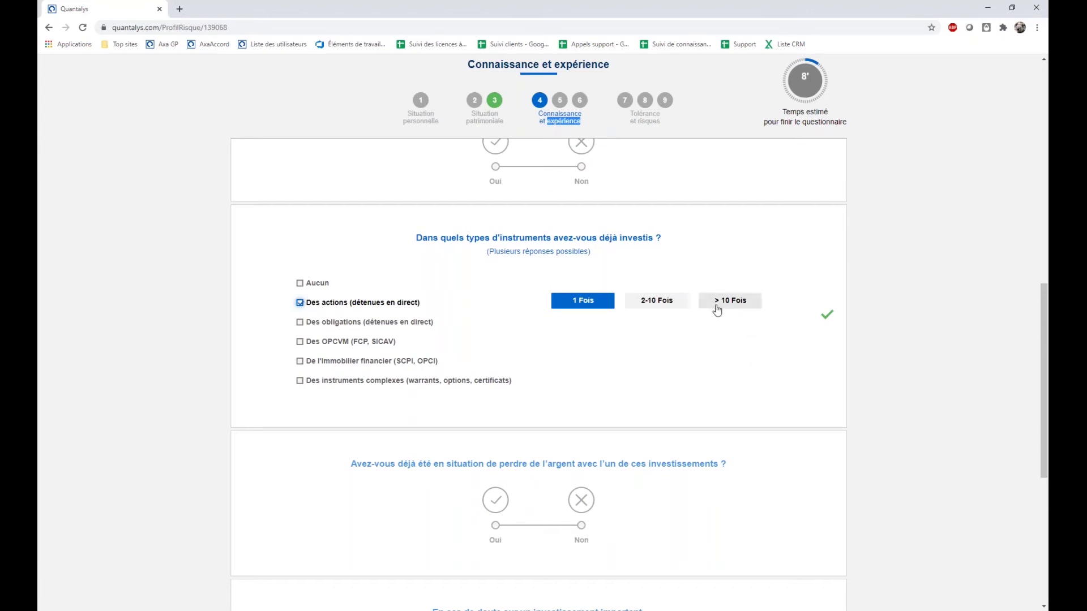
click(668, 306)
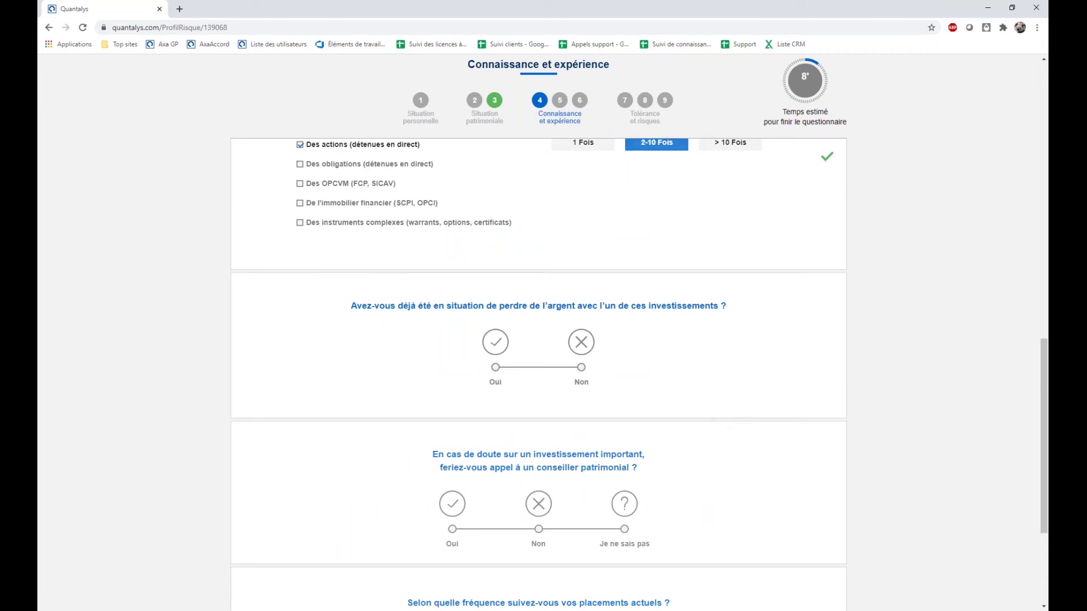
- Answer "Oui" to having already been in a position to lose money on an investment, and open page 5
click(495, 368)
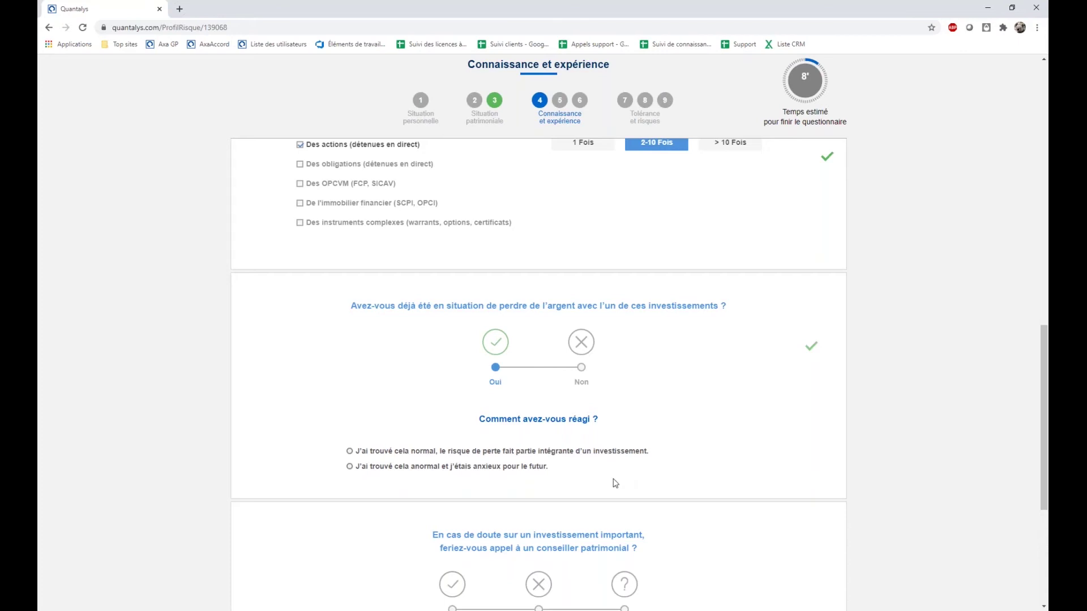
scroll(608, 482, down, 1)
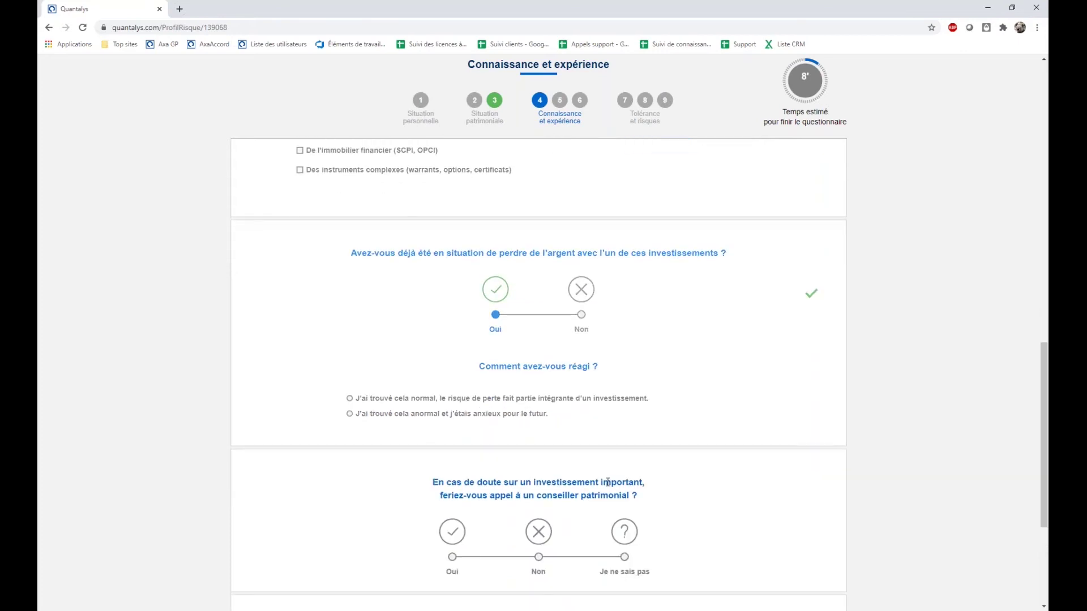
click(559, 102)
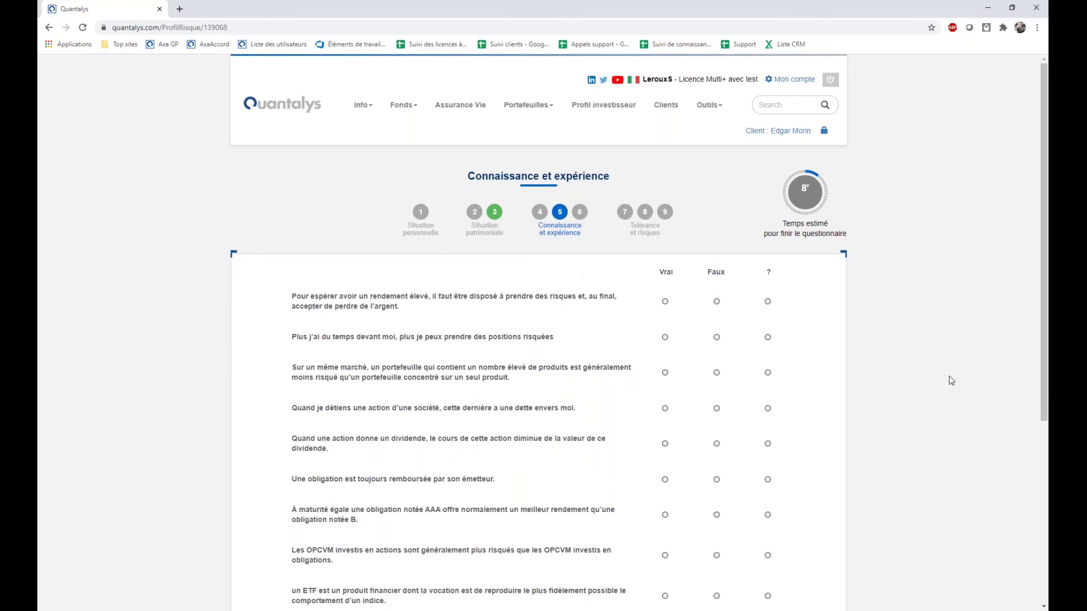
- Try "Faux" and "Vrai" on page 5's first statement, about high returns requiring risk, and settle on "Faux"
scroll(950, 380, down, 2)
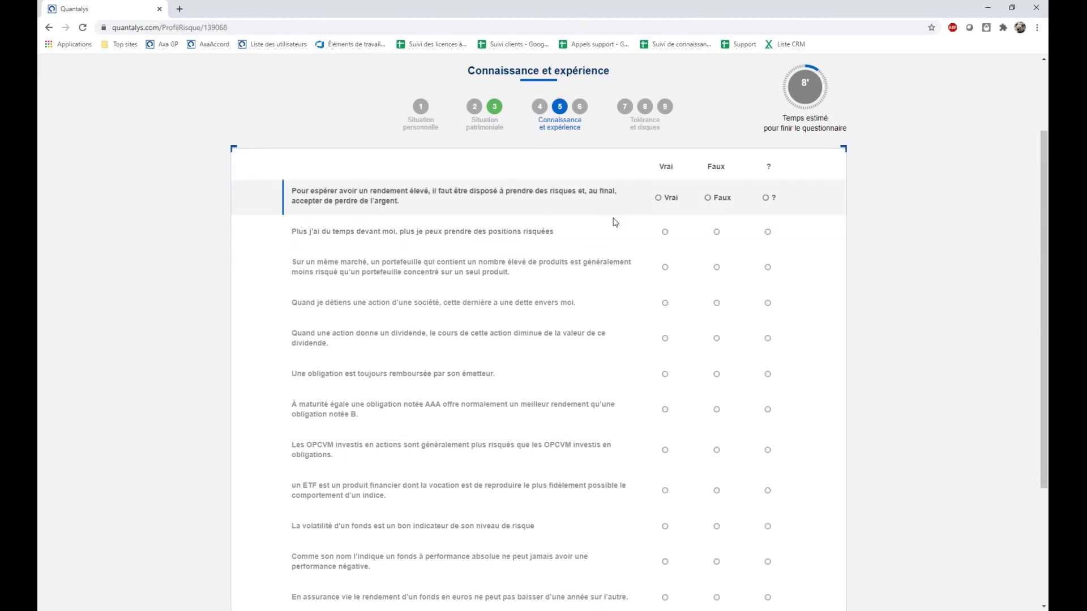
scroll(612, 226, up, 1)
scroll(601, 235, up, 1)
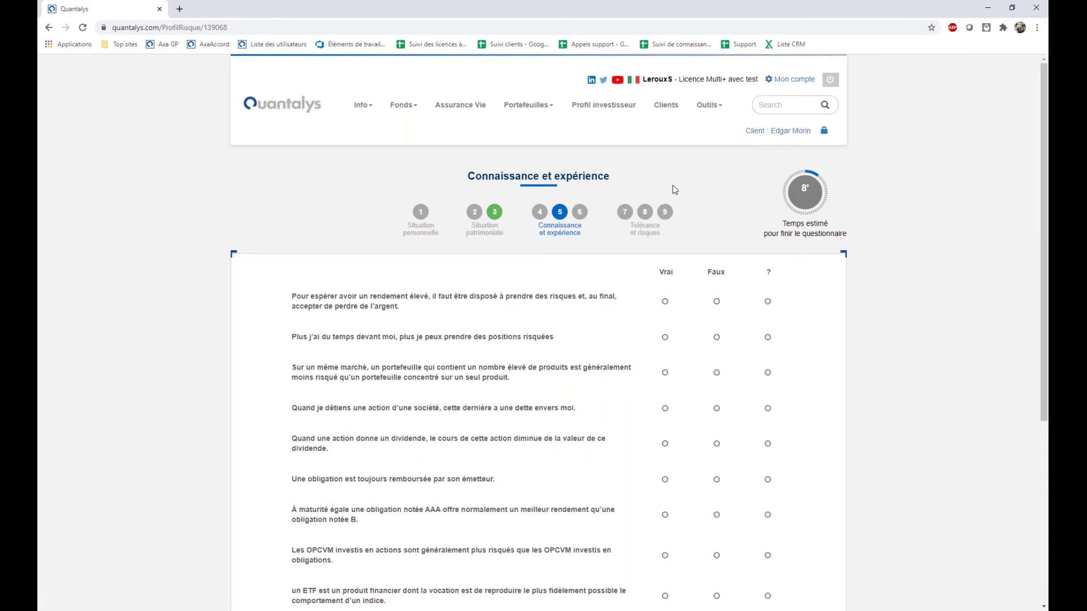
click(700, 305)
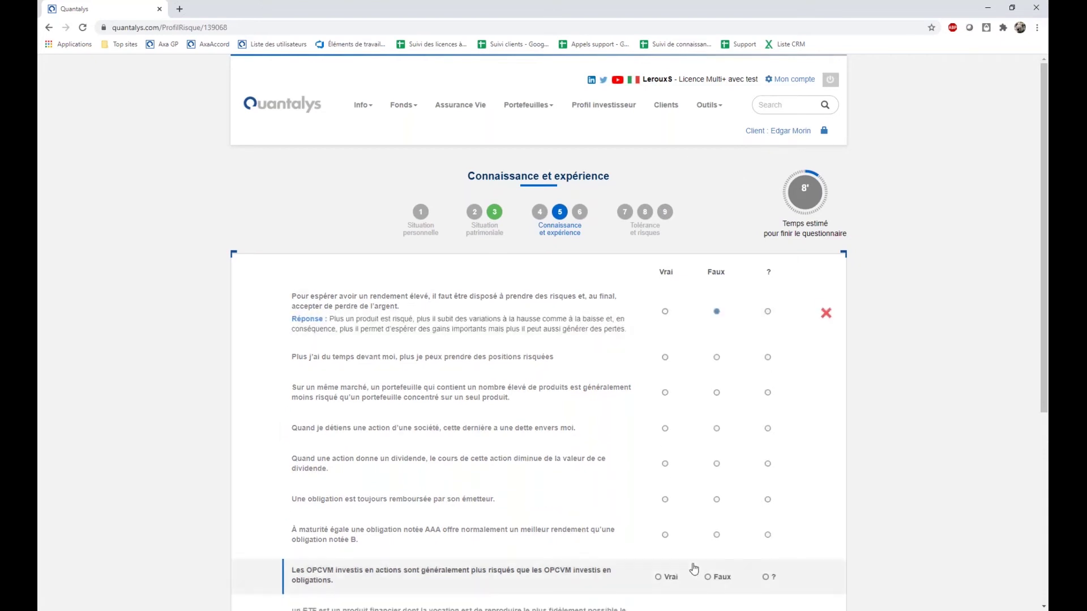
click(668, 317)
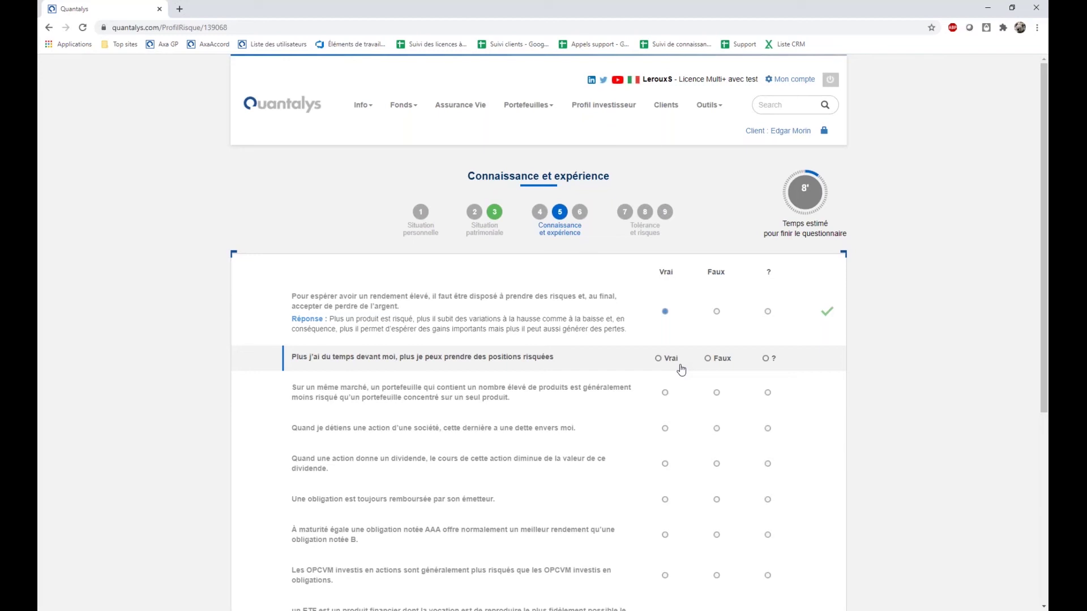
click(715, 320)
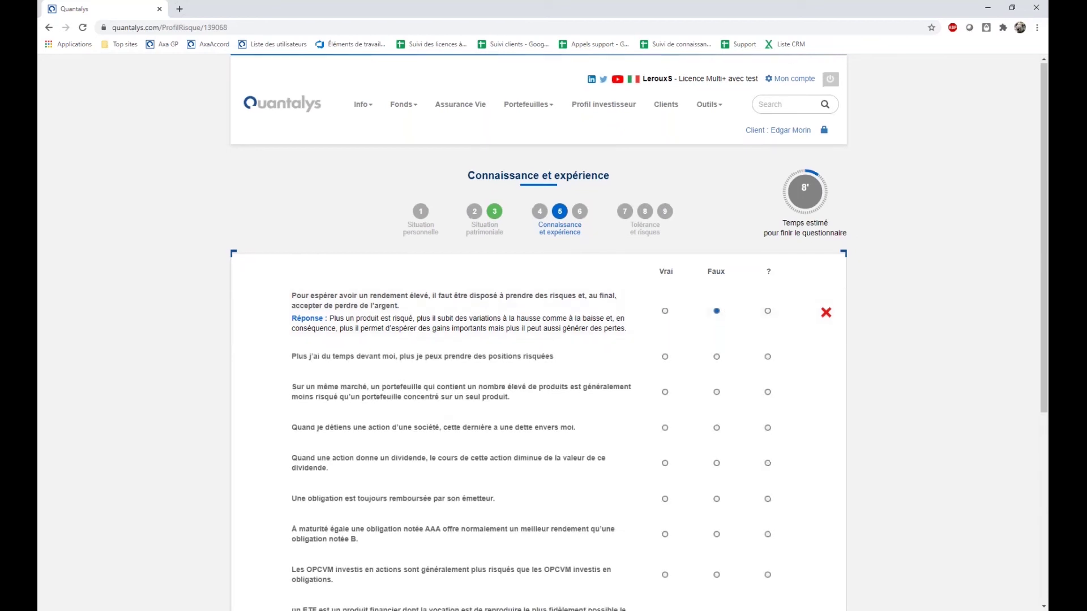
- Answer "Vrai" to the statement that more time ahead allows riskier positions
scroll(709, 346, down, 1)
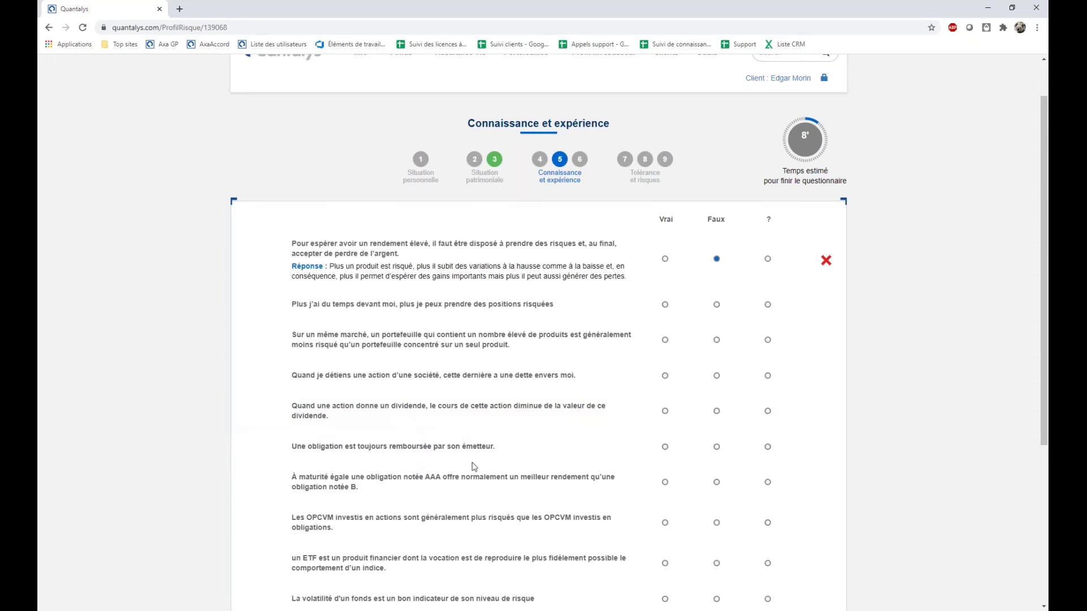
scroll(475, 466, down, 1)
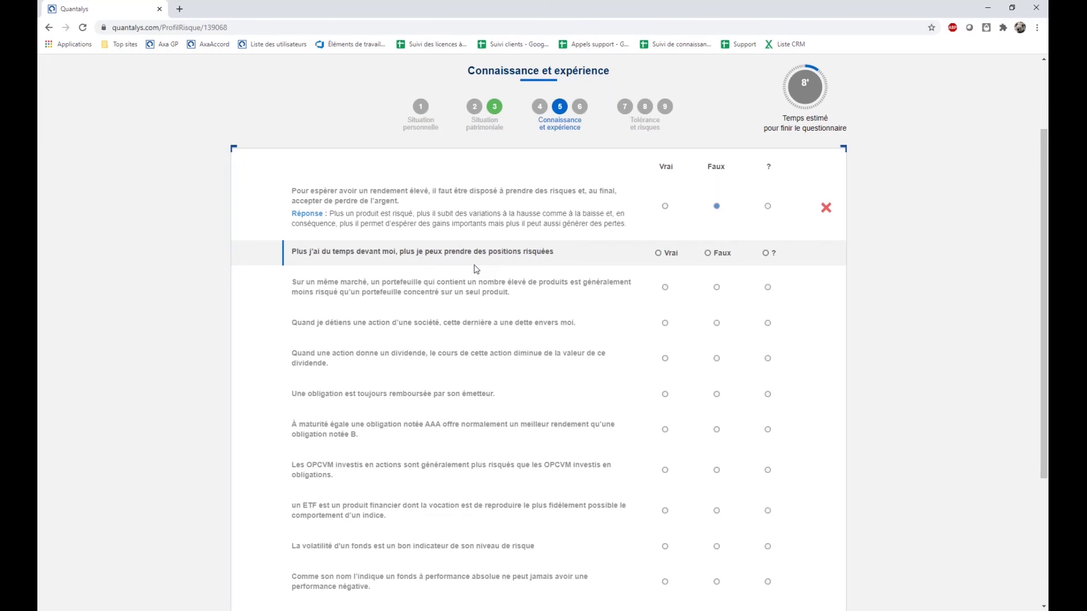
click(658, 253)
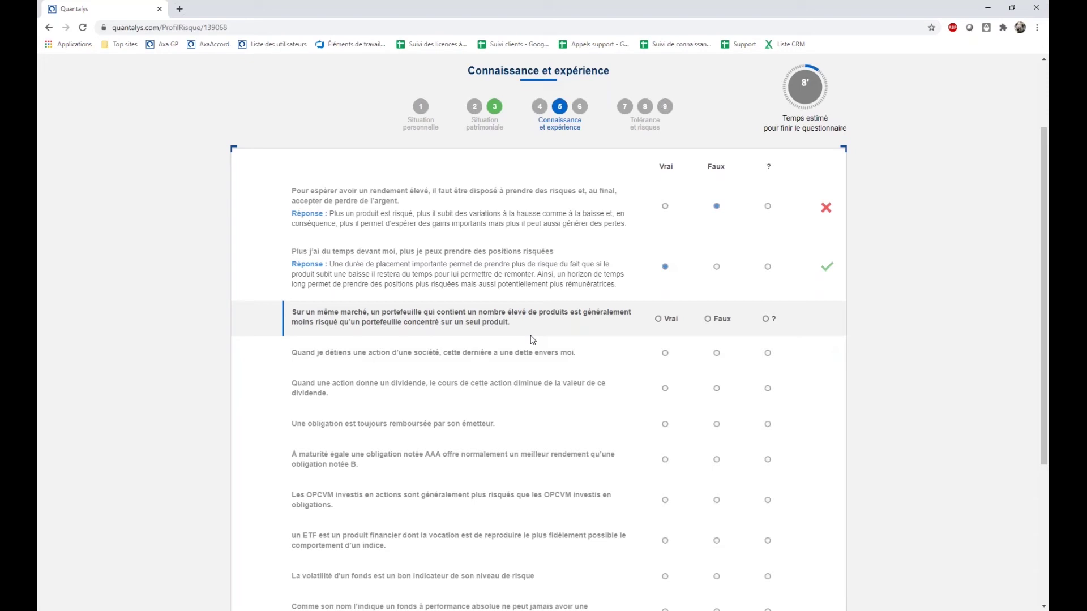
- Examine the remaining true/false statements on page 5, from portfolio diversification to life-insurance contracts
scroll(583, 383, down, 1)
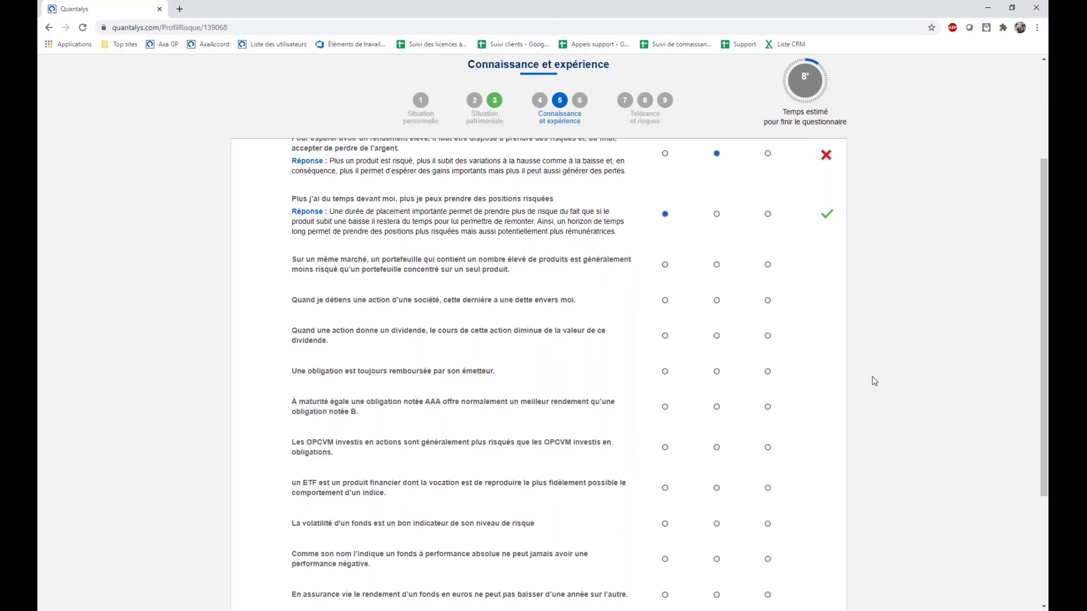
scroll(875, 381, up, 1)
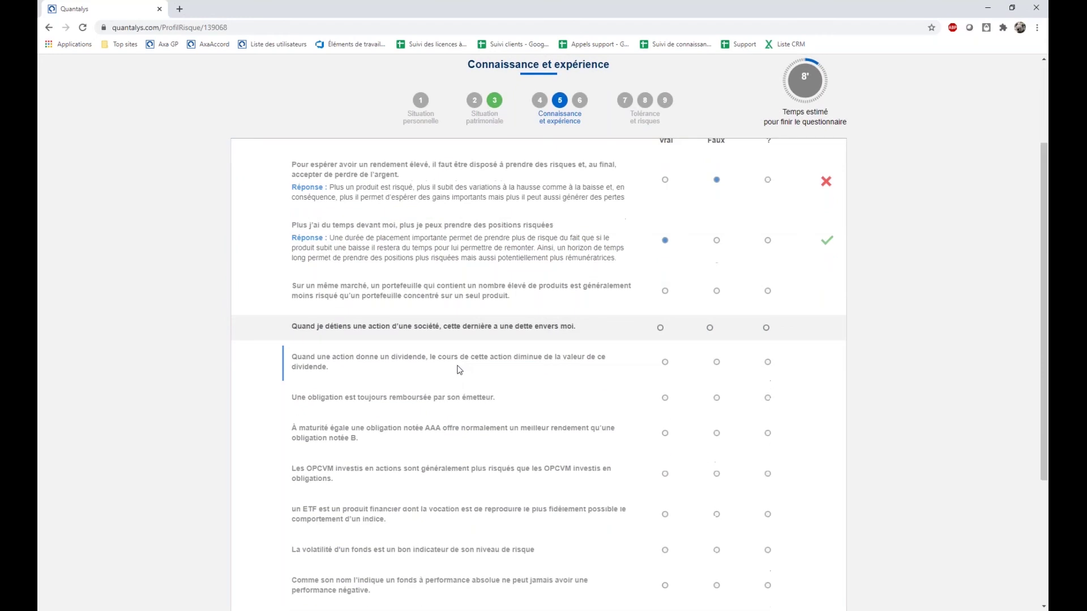
scroll(481, 419, down, 1)
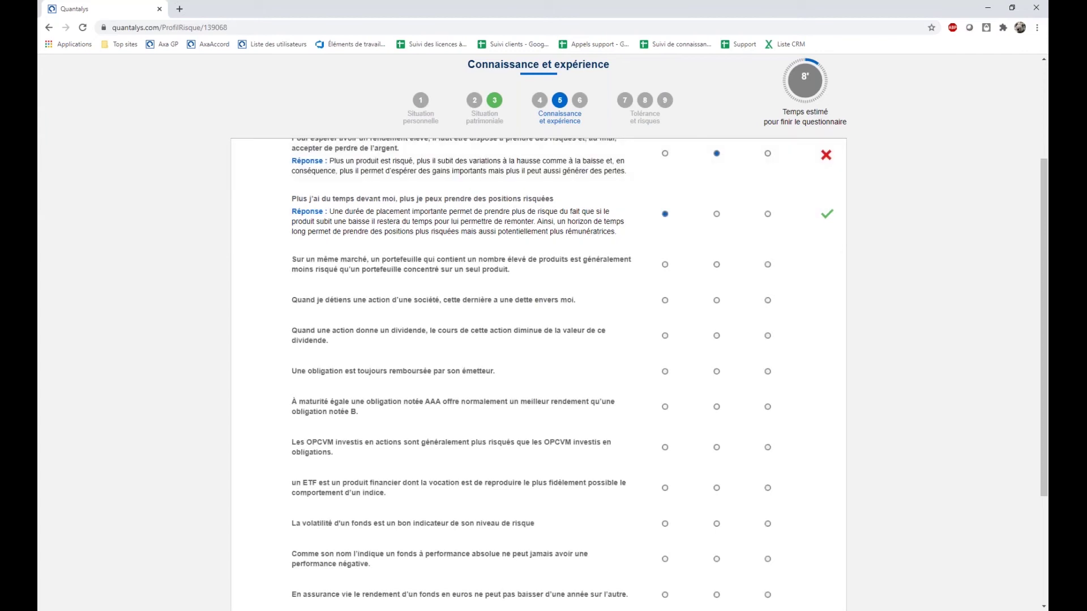
scroll(94, 265, up, 1)
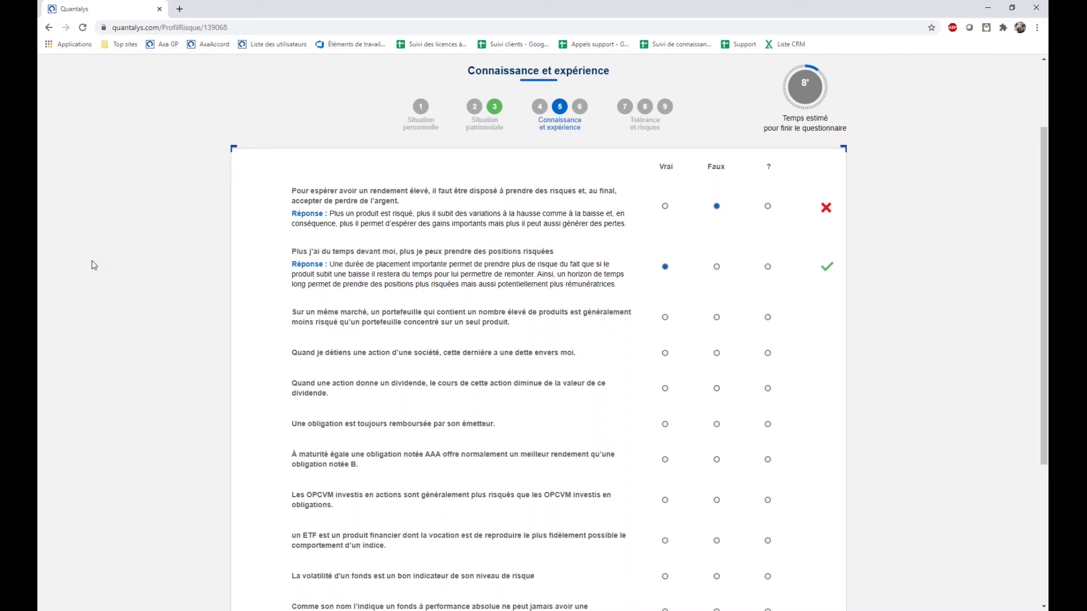
scroll(432, 446, down, 2)
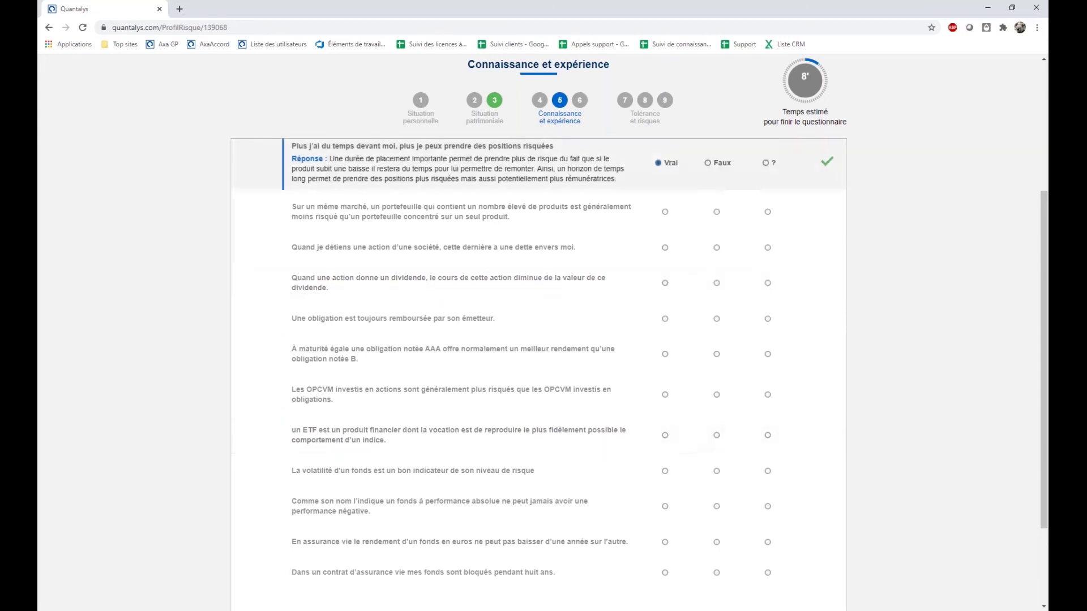
scroll(783, 436, down, 2)
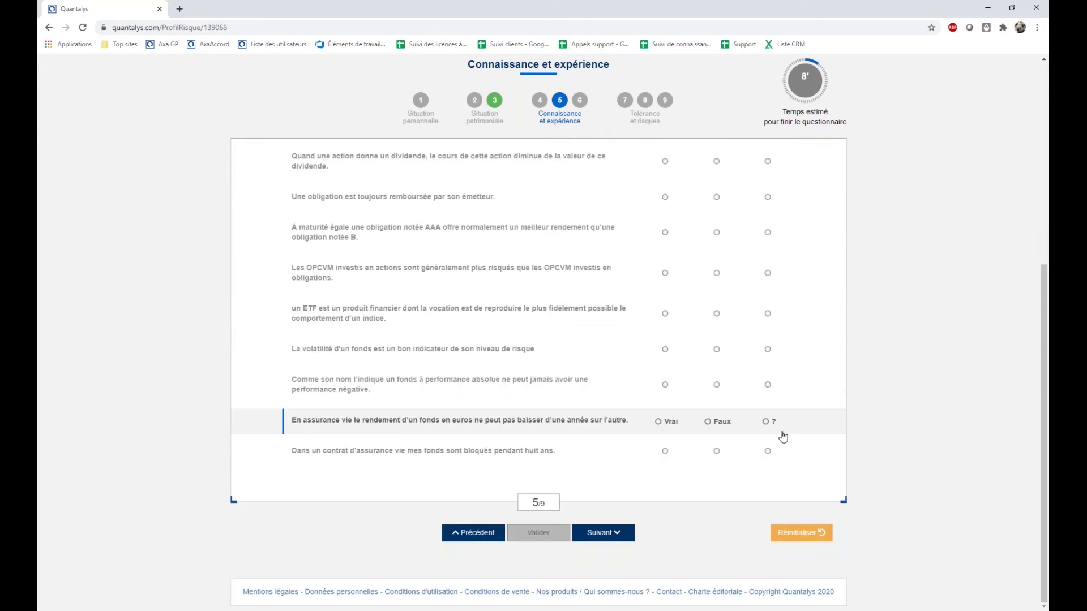
scroll(783, 437, up, 4)
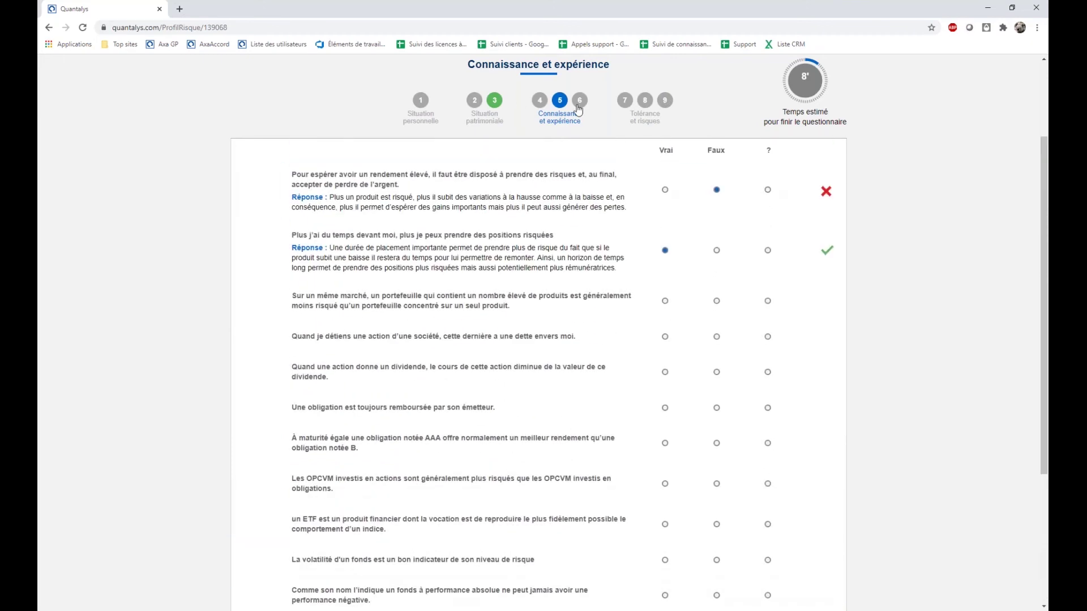
- Open page 6 and answer "Oui" to interest in FCPI/FIP/FCPR, Produits structurés and SCPI
click(578, 107)
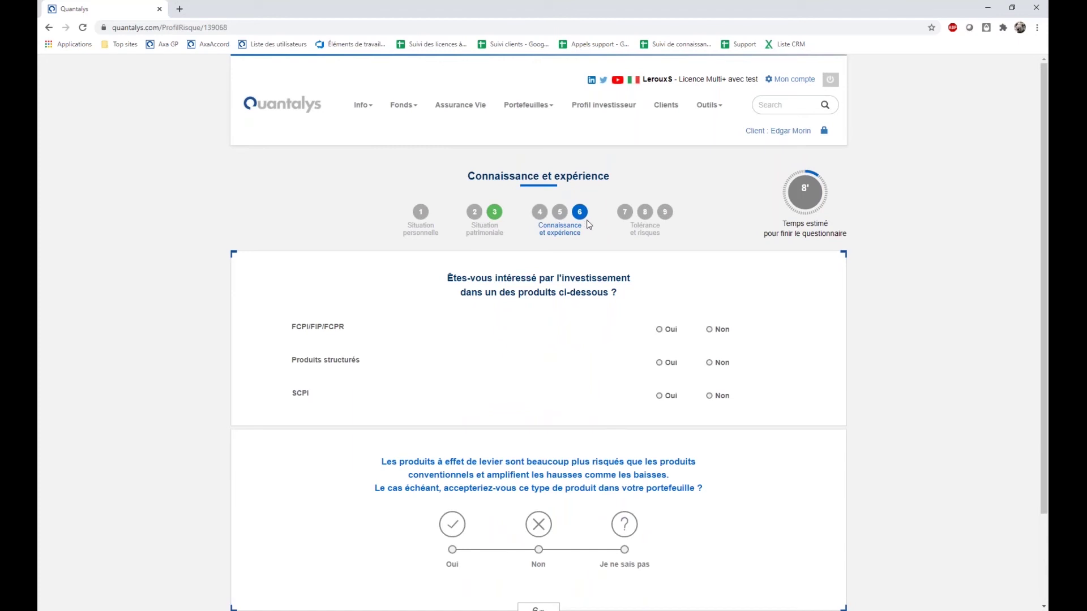
scroll(638, 417, down, 1)
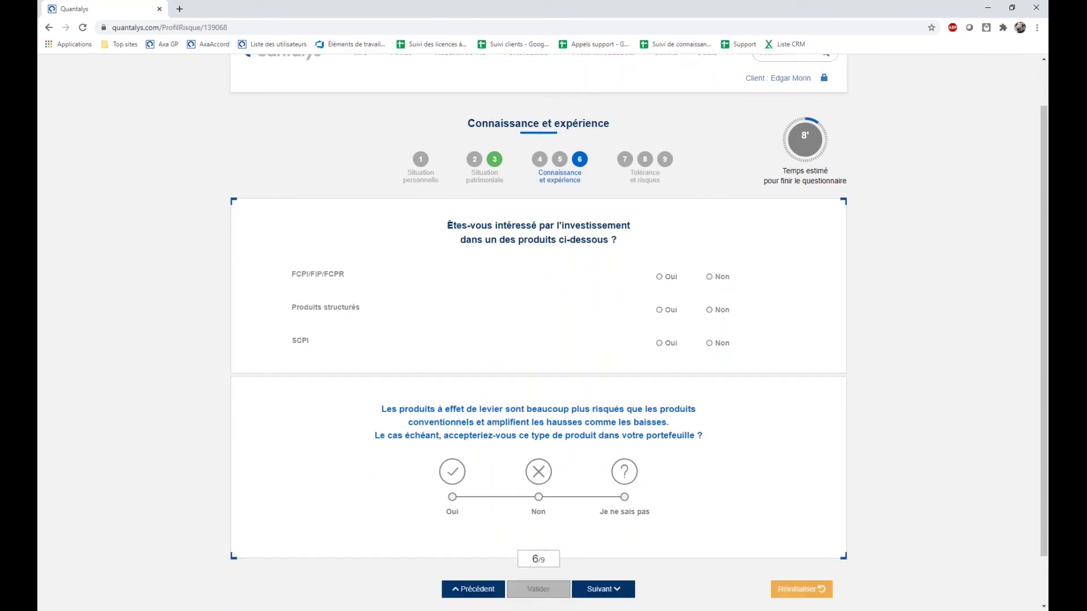
click(657, 277)
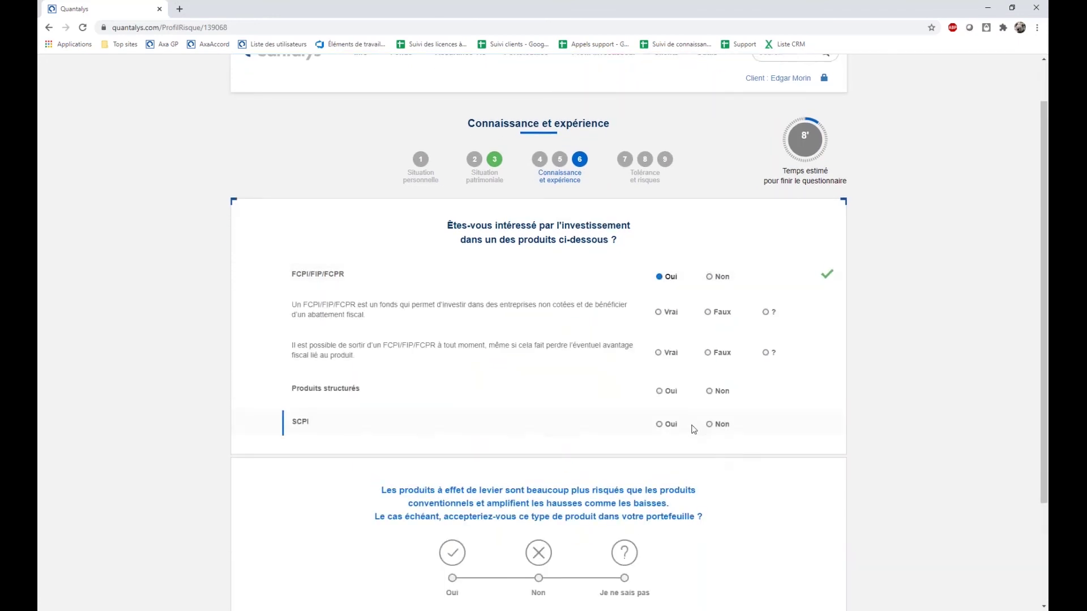
click(661, 392)
click(661, 505)
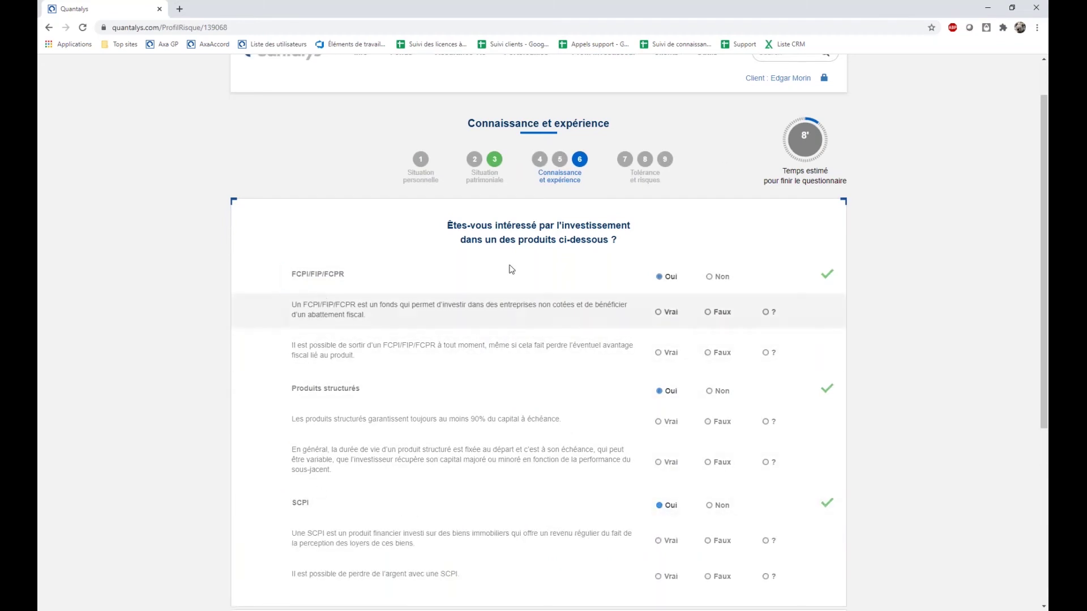
- Examine the follow-up true/false statements for each product and the question on leveraged products on page 6
scroll(538, 340, down, 2)
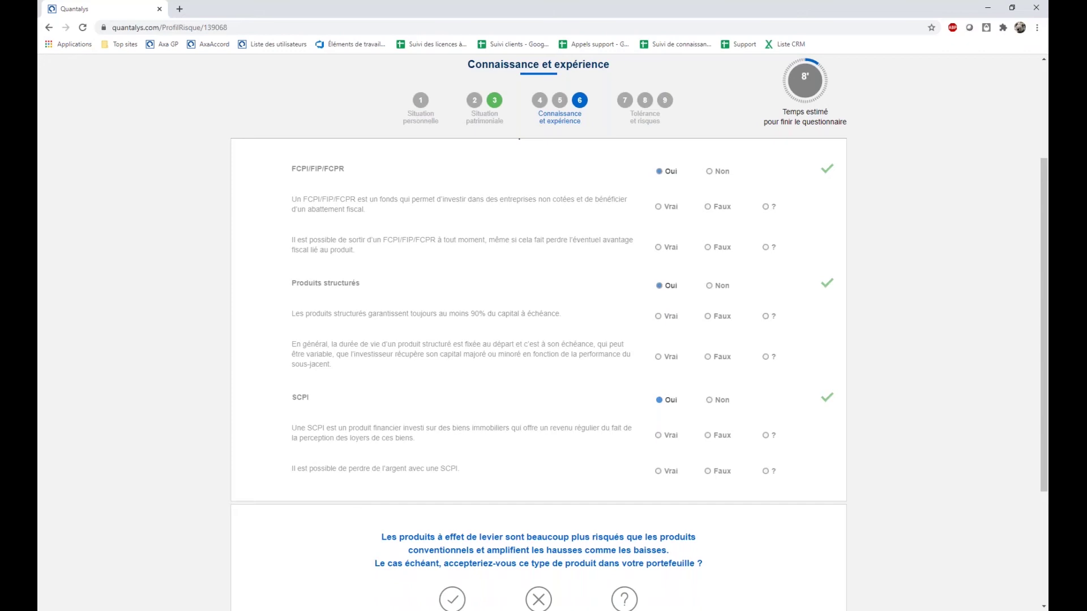
scroll(681, 529, down, 3)
scroll(675, 431, up, 2)
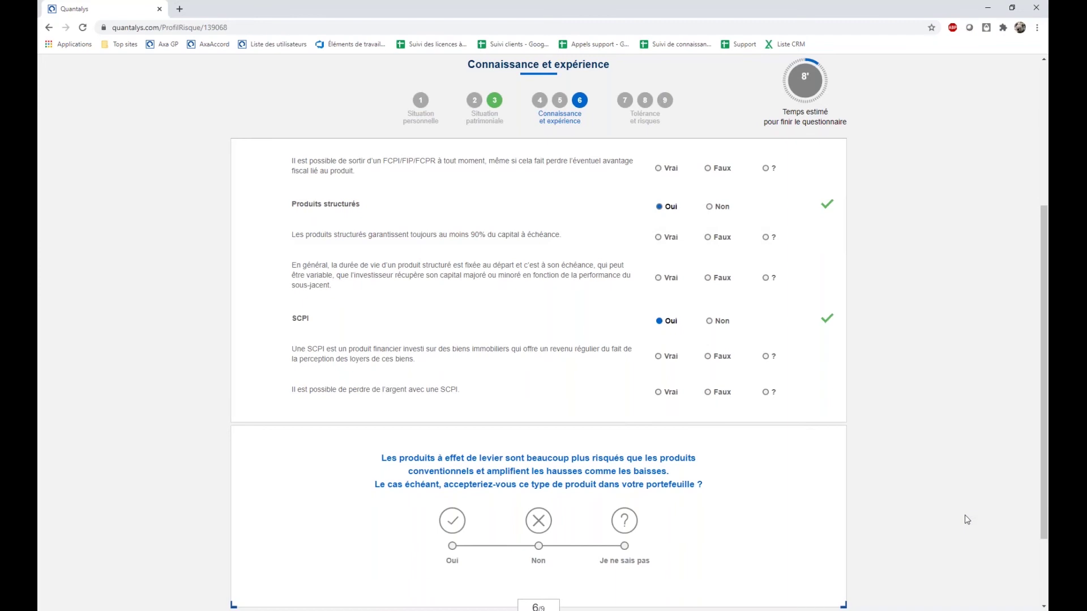
scroll(965, 520, up, 1)
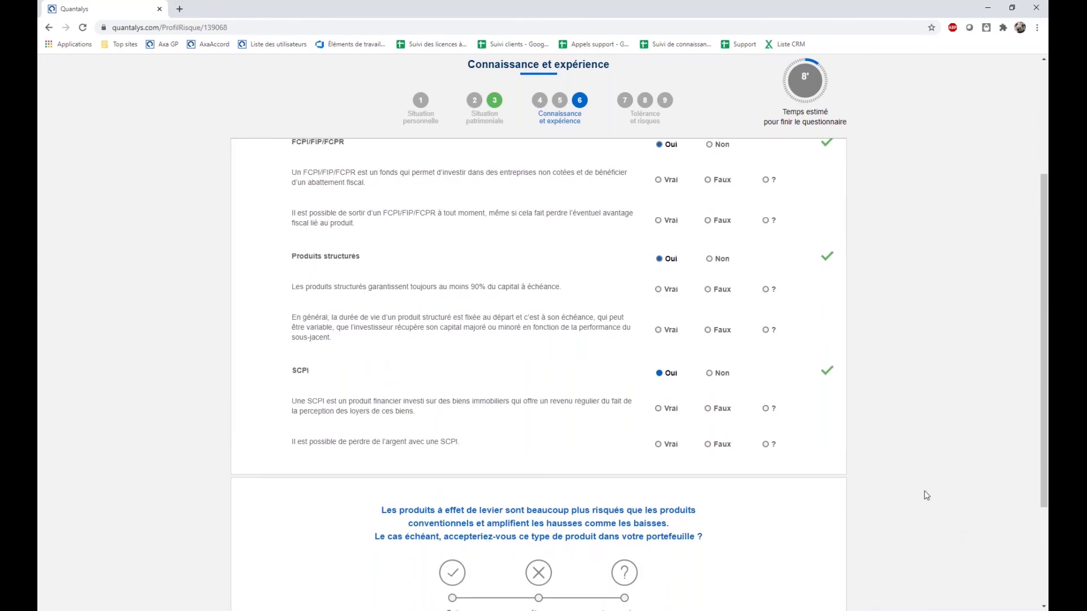
scroll(926, 495, down, 1)
scroll(922, 491, down, 1)
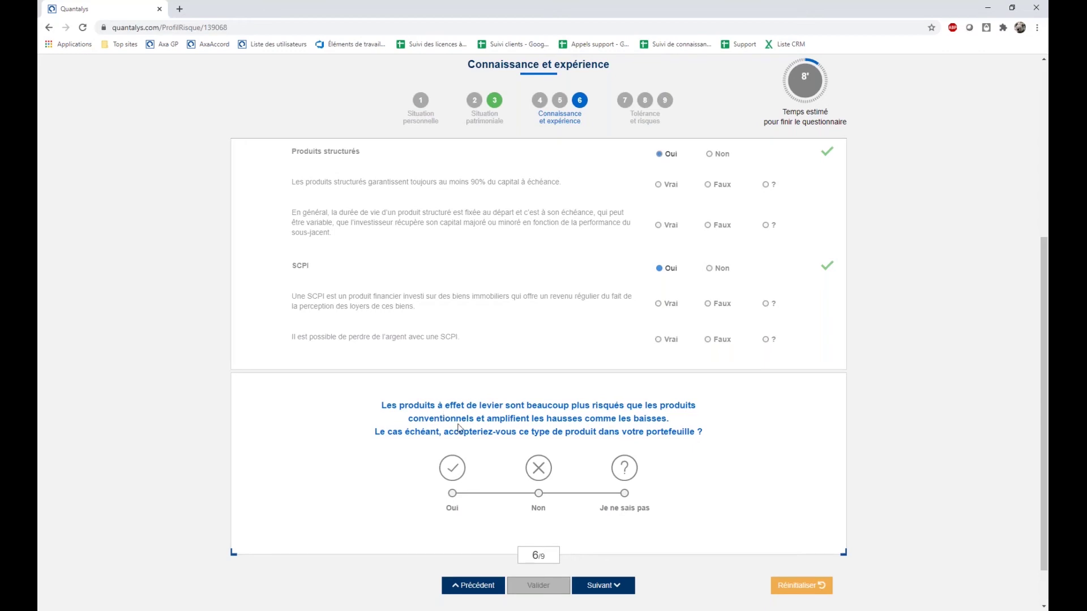
- Review the page 6 product-interest question and its true/false statements, and return to page 5 of the questionnaire
scroll(583, 362, up, 3)
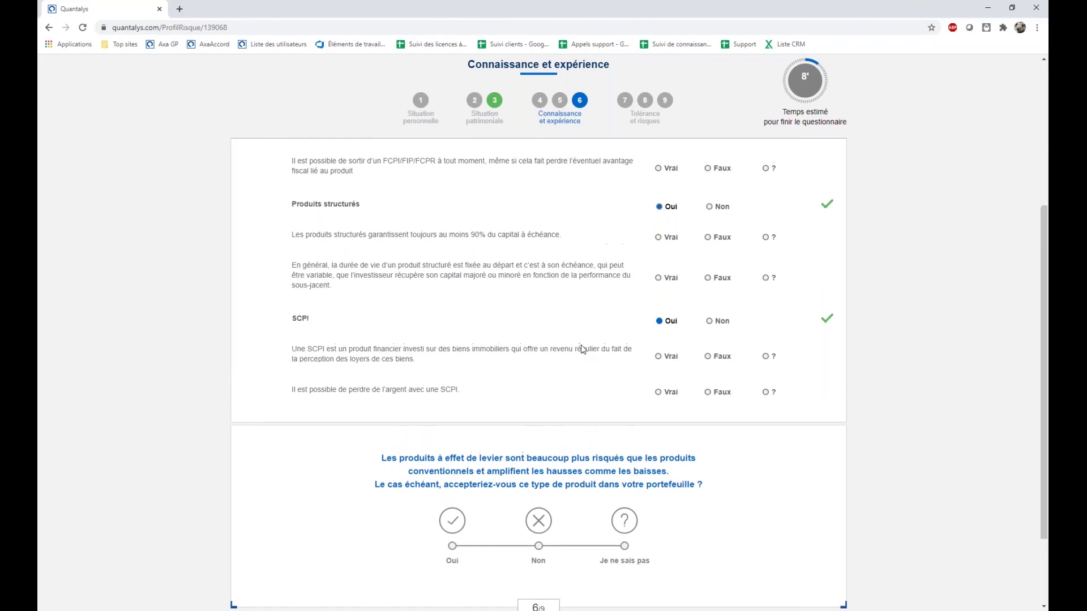
drag(475, 113, 608, 126)
click(593, 119)
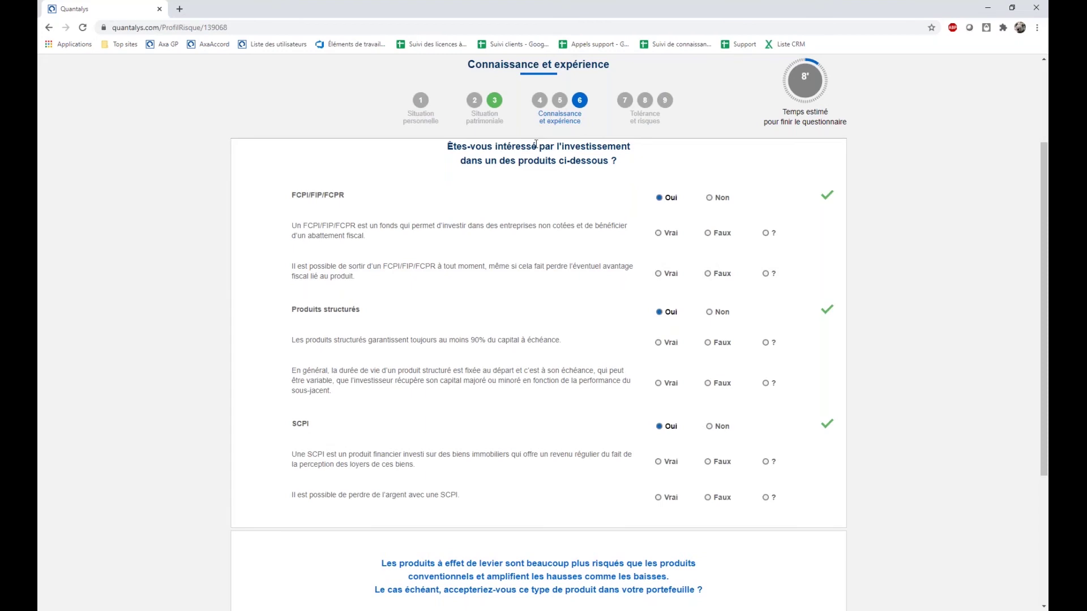
click(560, 103)
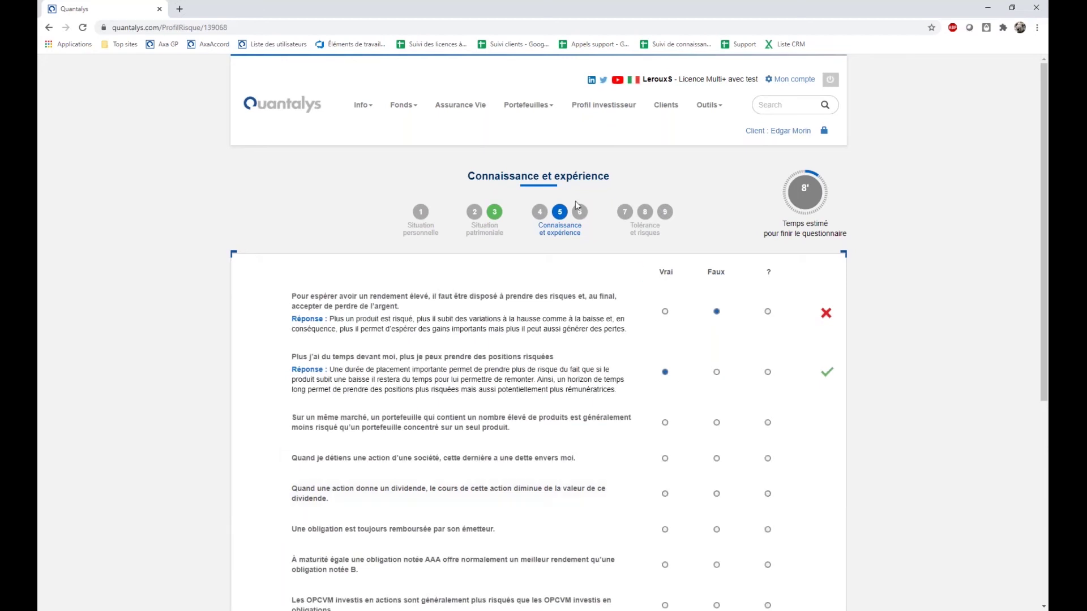
- Open page 7 and answer "Moins de 6 mois" to how long to wait for the portfolio to recover its initial value
click(624, 213)
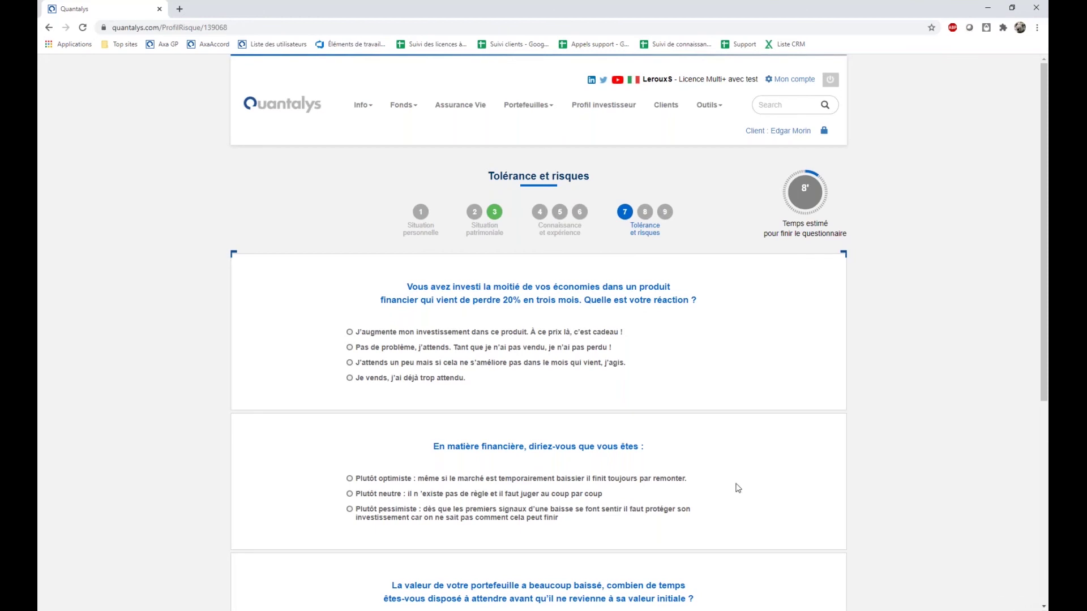
scroll(737, 485, down, 1)
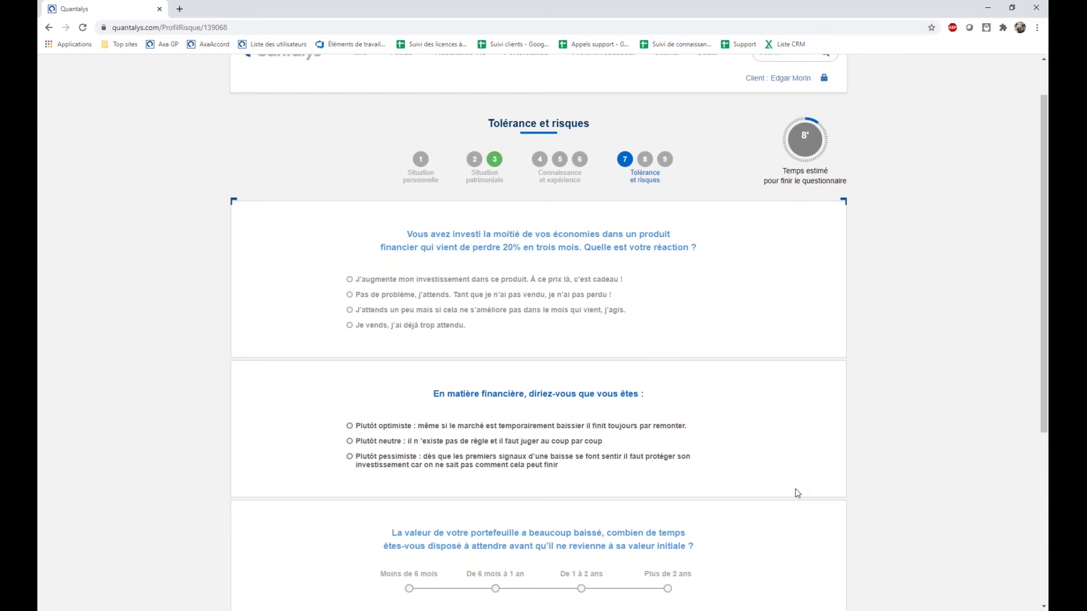
scroll(801, 484, down, 1)
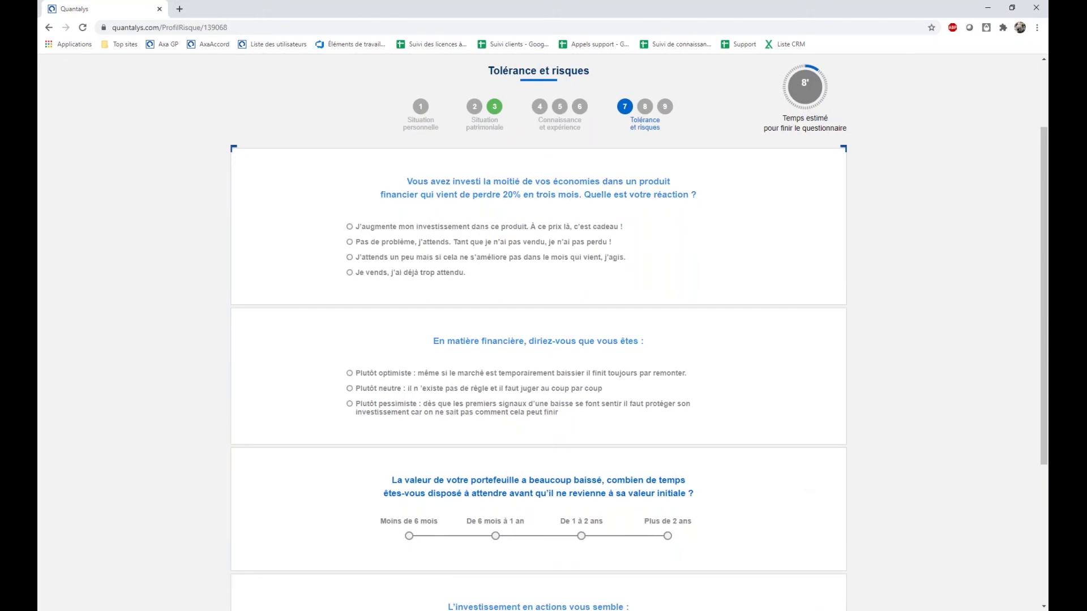
scroll(509, 553, down, 1)
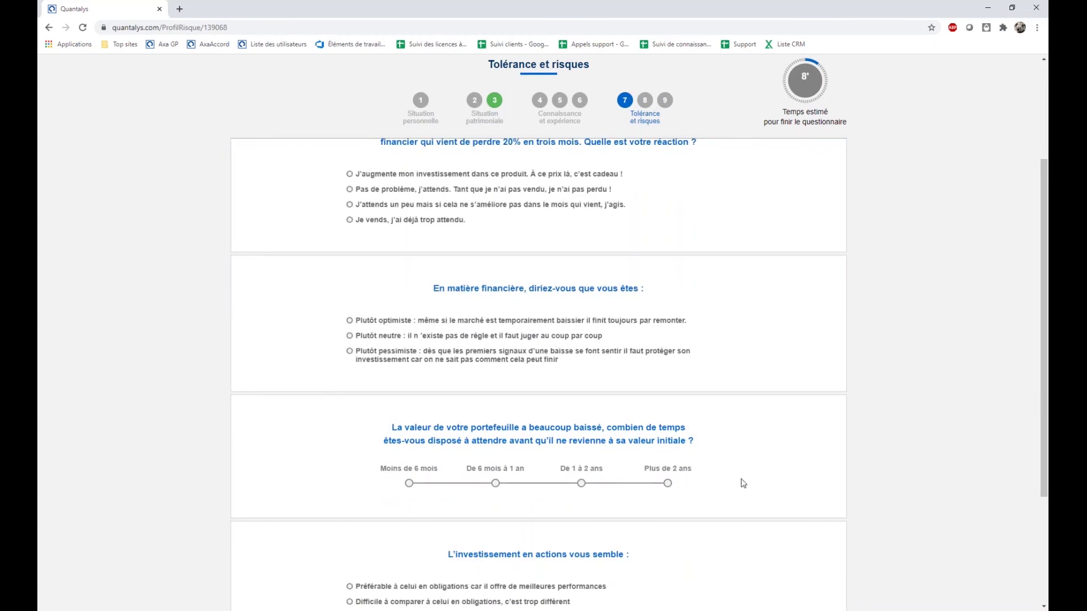
scroll(477, 511, down, 2)
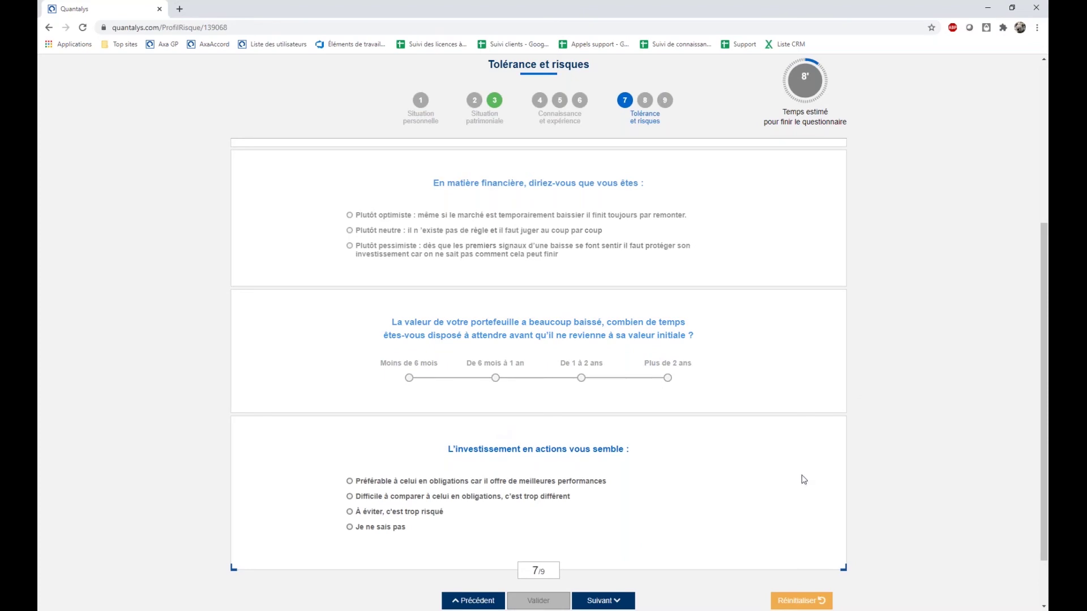
click(408, 377)
- Answer "Préférable à celui en obligations car il offre de meilleures performances" to the question on investing in shares
scroll(541, 446, down, 1)
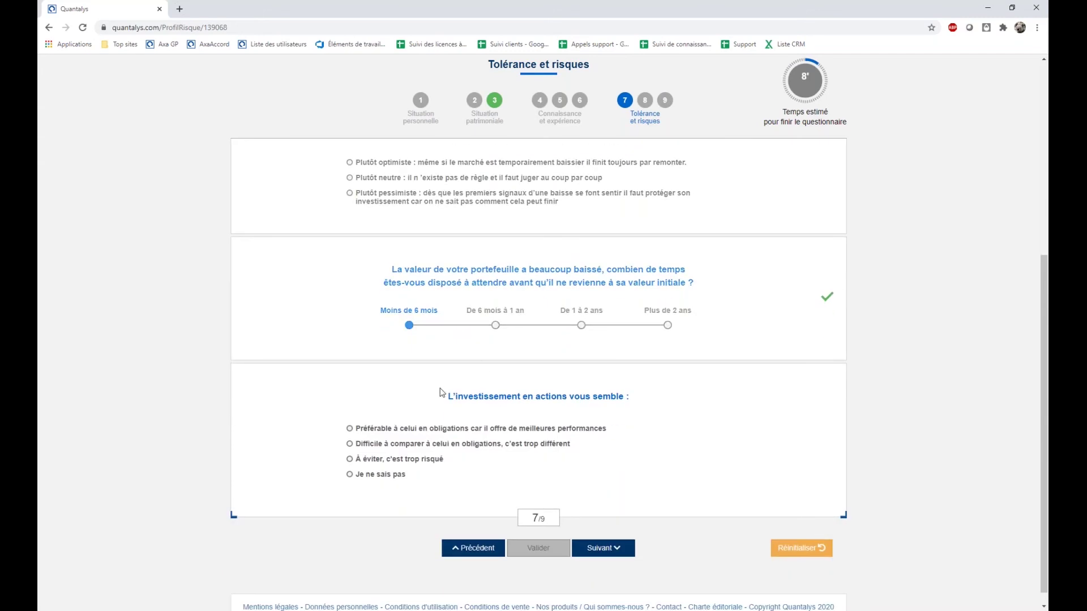
drag(444, 396, 660, 408)
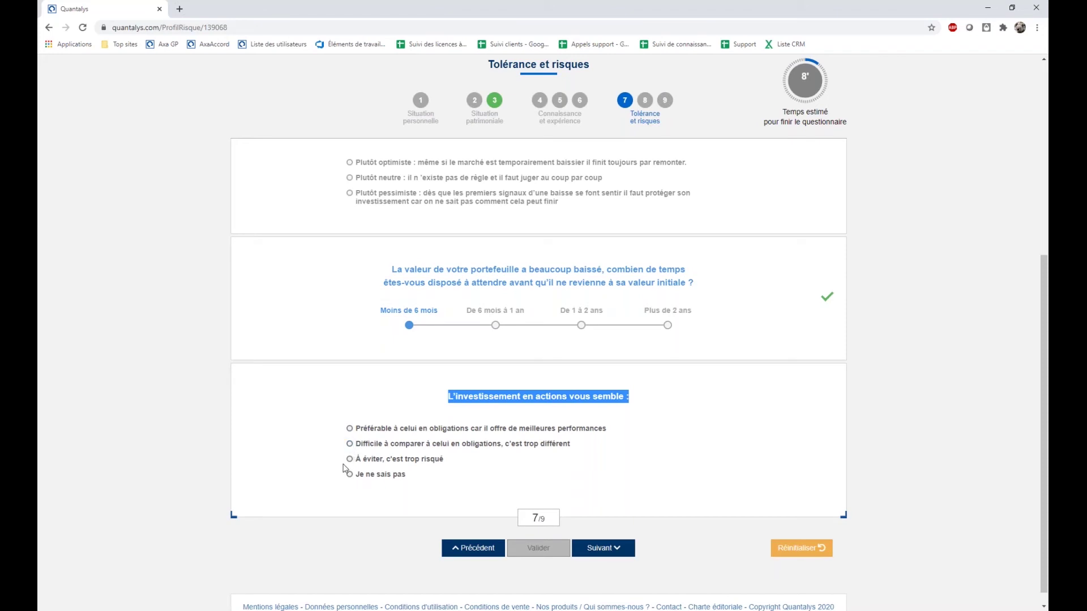
click(504, 414)
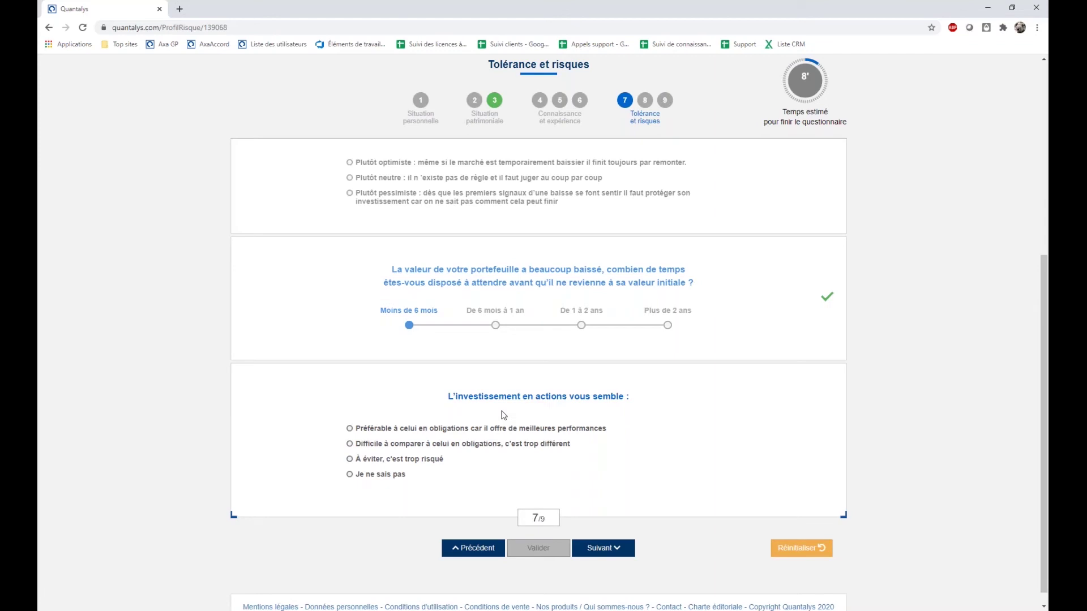
click(349, 428)
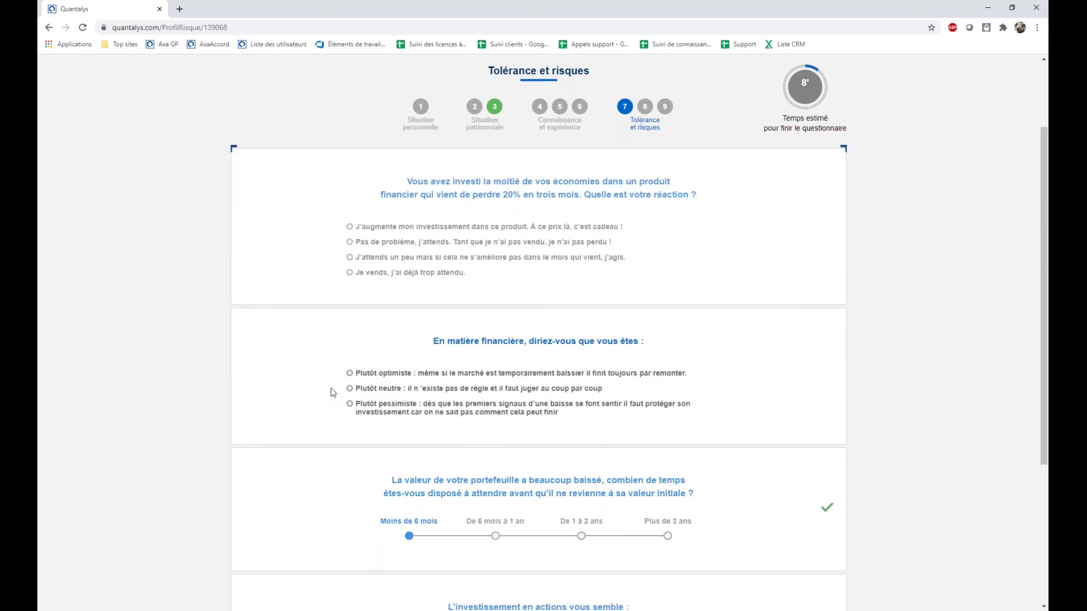
- Choose "Plutôt optimiste" for the financial outlook and "Pas de problème, j'attends" for the reaction to a 20% loss
click(349, 373)
click(350, 242)
- Open page 8, go through its risk questions and choose "Investissement 4" as the preferred of the four investments
click(640, 106)
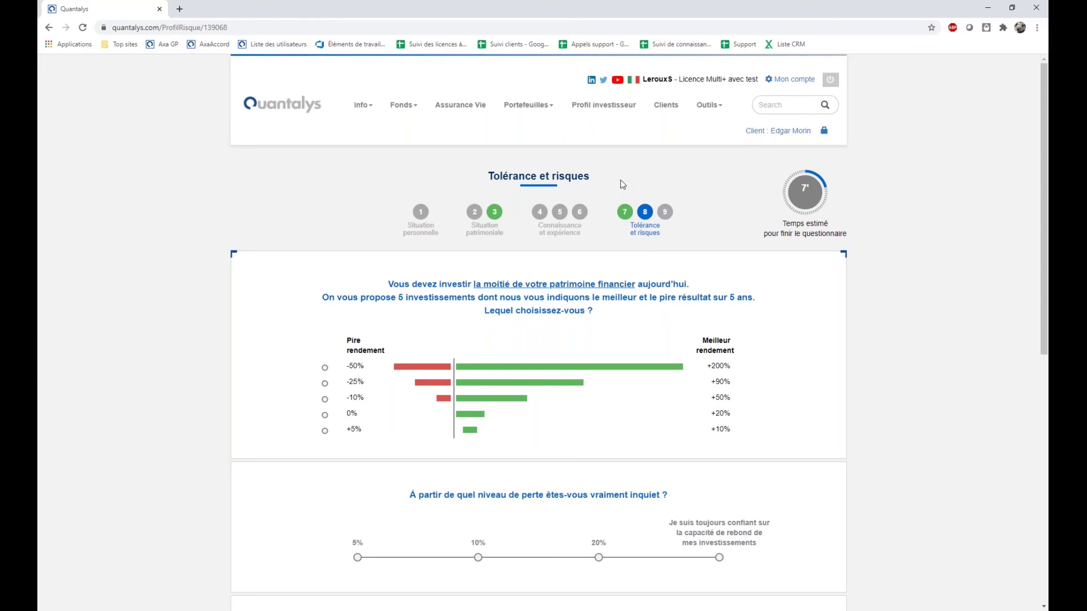
scroll(881, 323, down, 10)
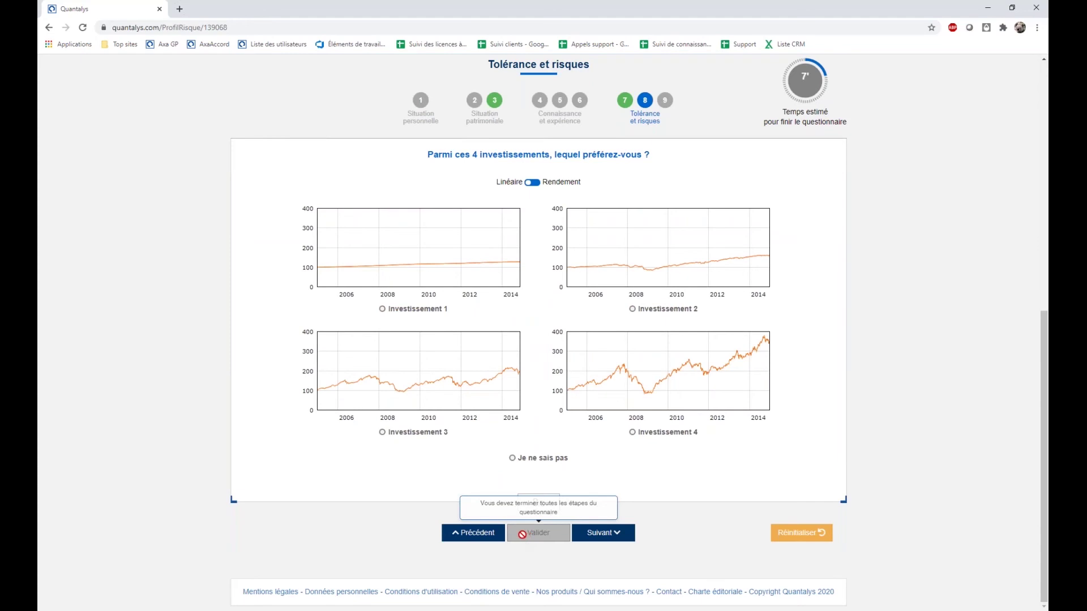
scroll(647, 502, up, 2)
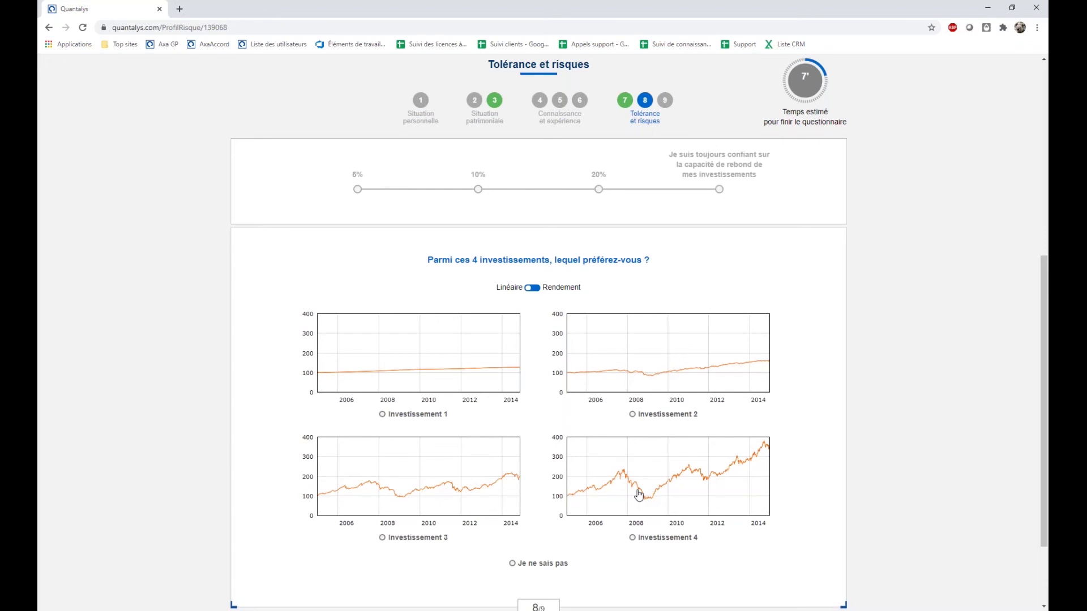
scroll(638, 496, up, 5)
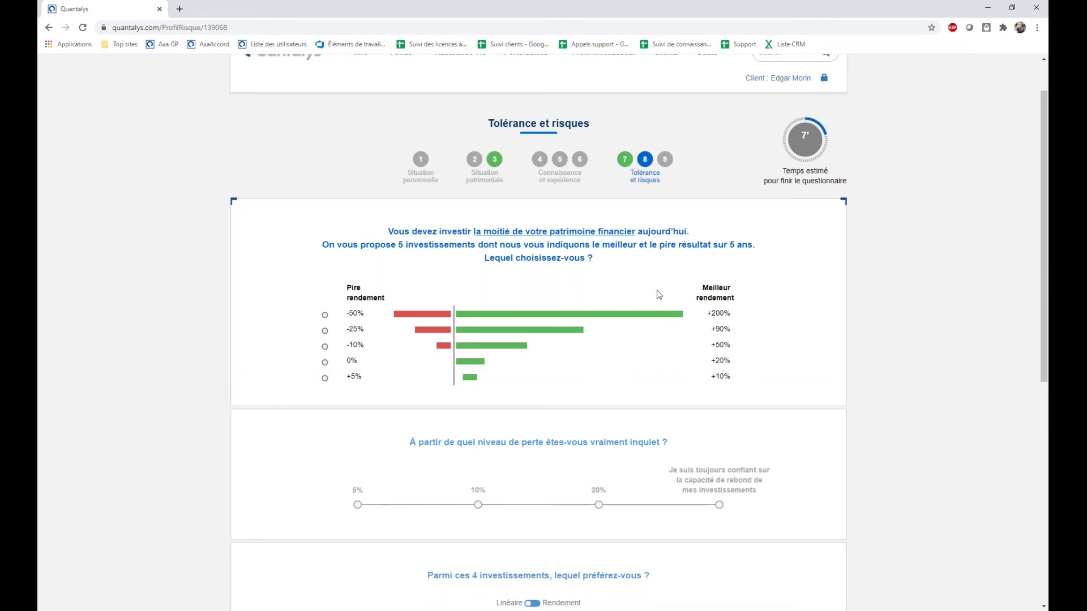
scroll(682, 315, down, 1)
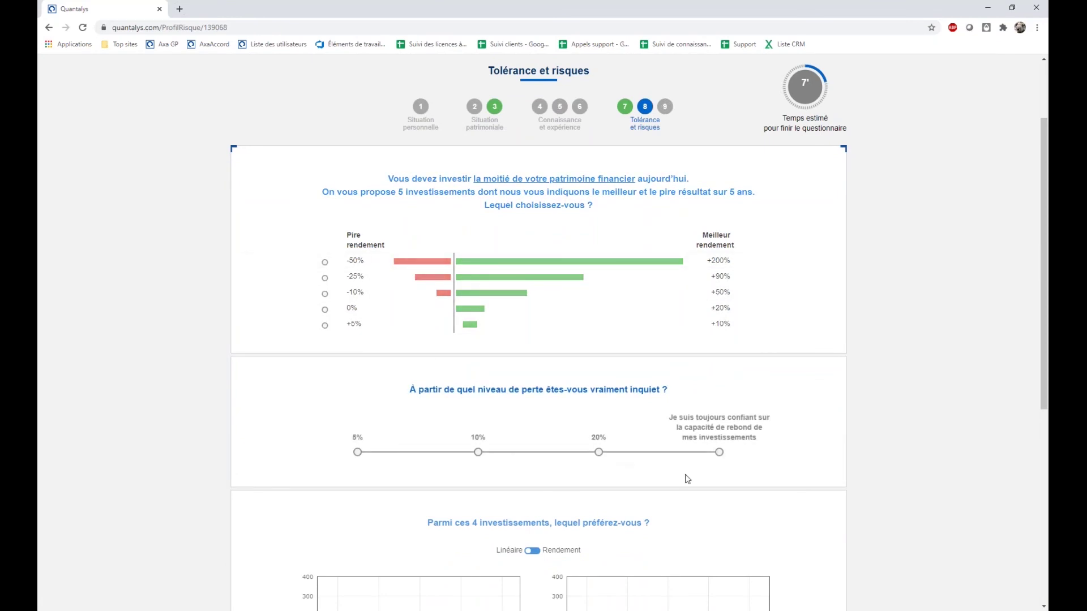
scroll(685, 480, down, 4)
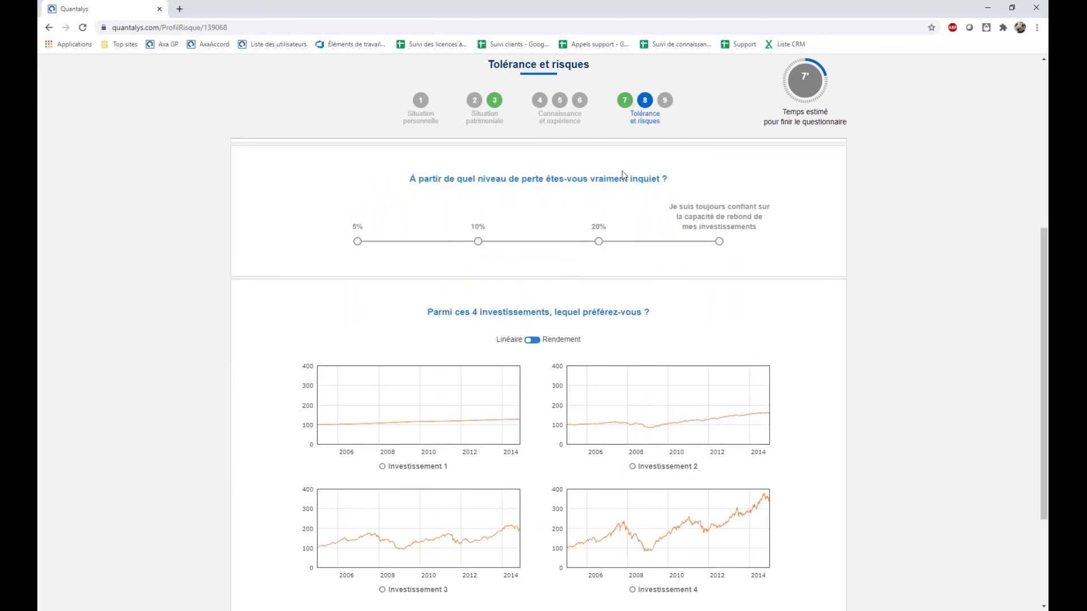
scroll(801, 460, down, 3)
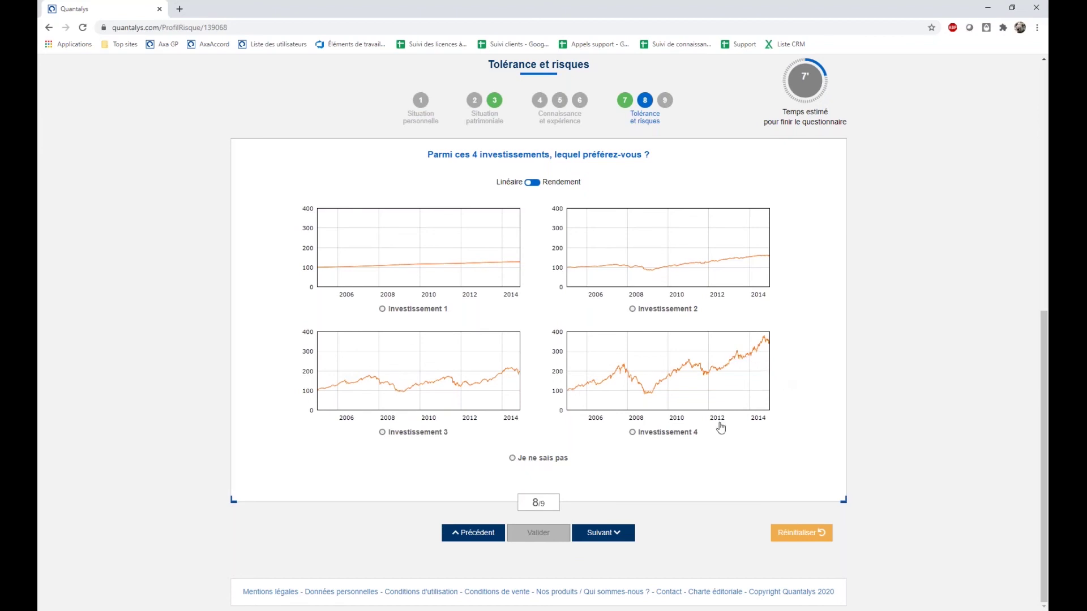
click(628, 434)
- Open page 9 and answer "Je vends" to the question about the risky long-term investment's annual statement
click(609, 537)
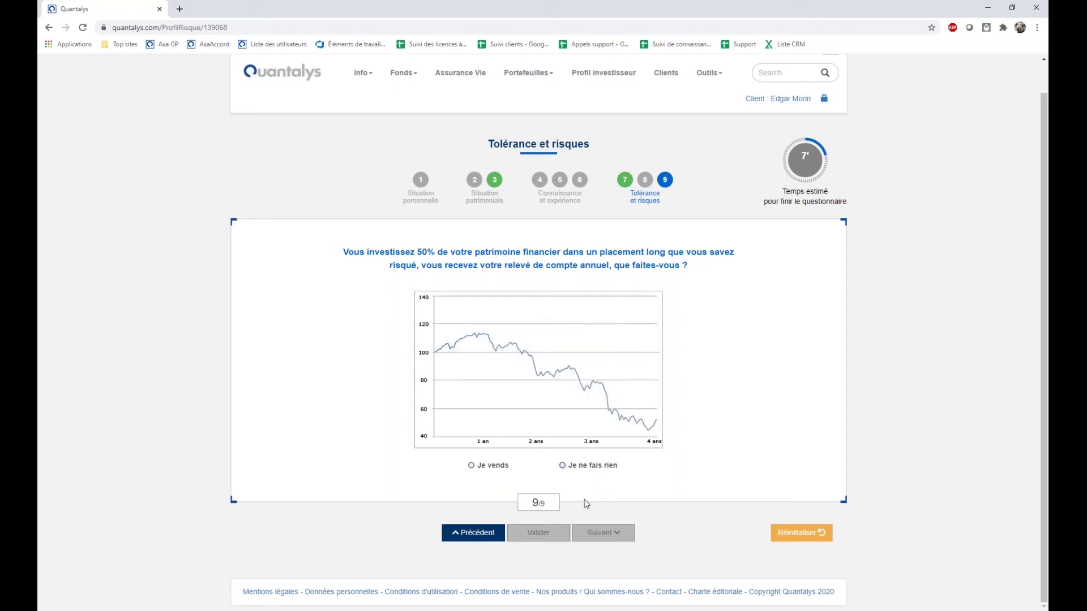
click(496, 470)
scroll(516, 300, up, 1)
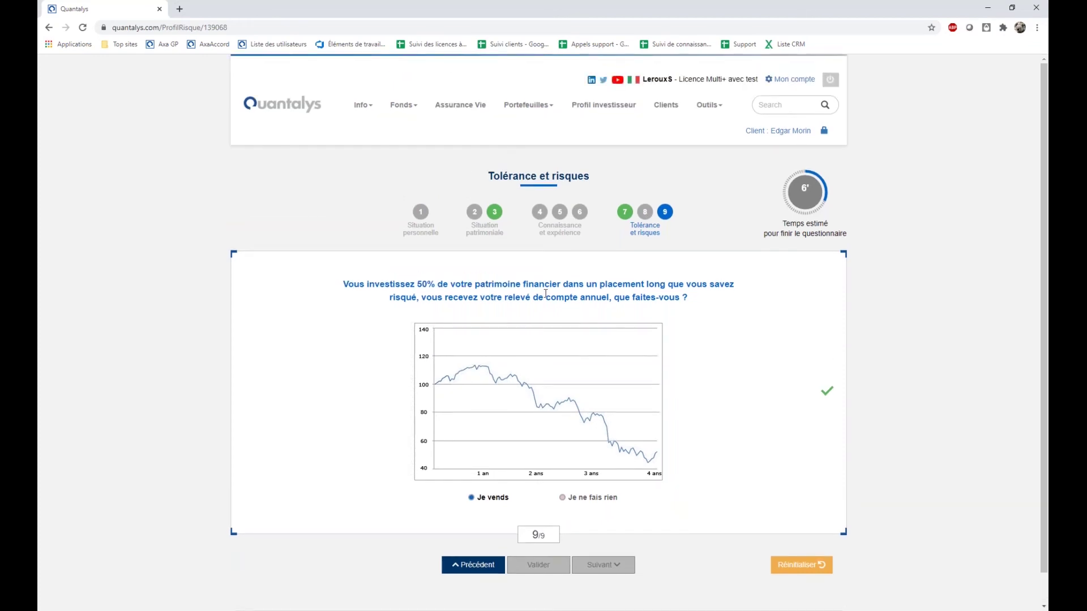
drag(474, 229, 669, 243)
- Open the client management list and view the choices in the investor-profile search filter
click(678, 112)
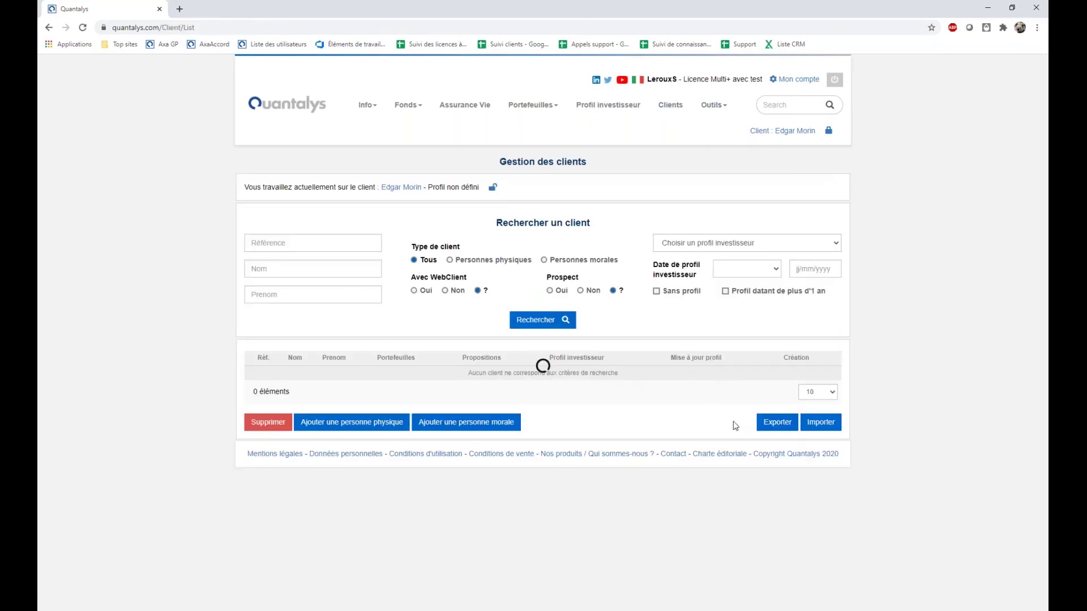
click(738, 249)
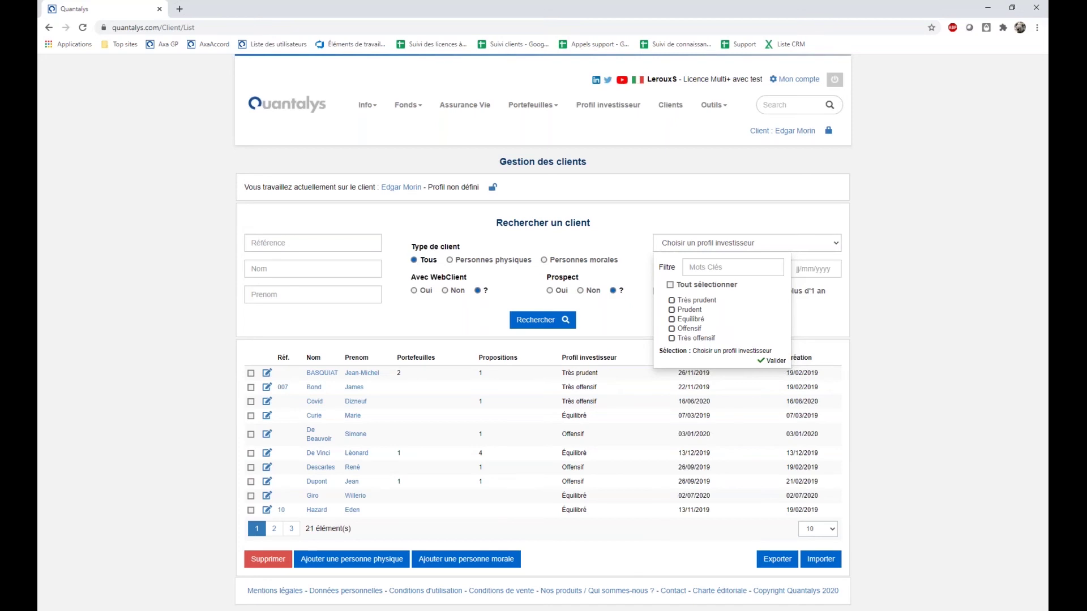
click(177, 486)
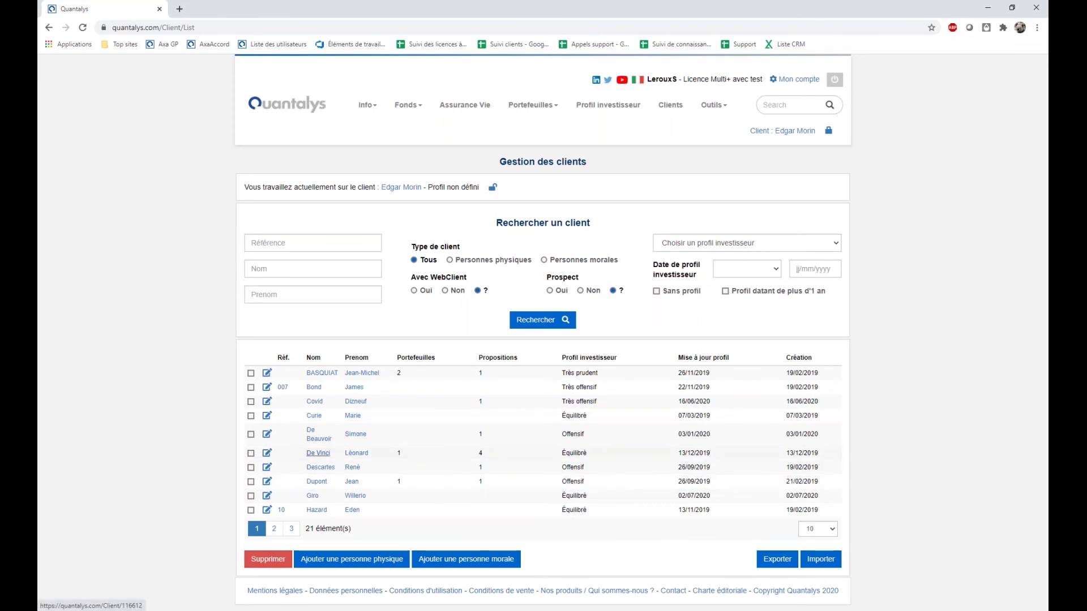
- Open the record of the "Équilibré" client with four proposals and examine the manual risk profile and risk score
click(319, 453)
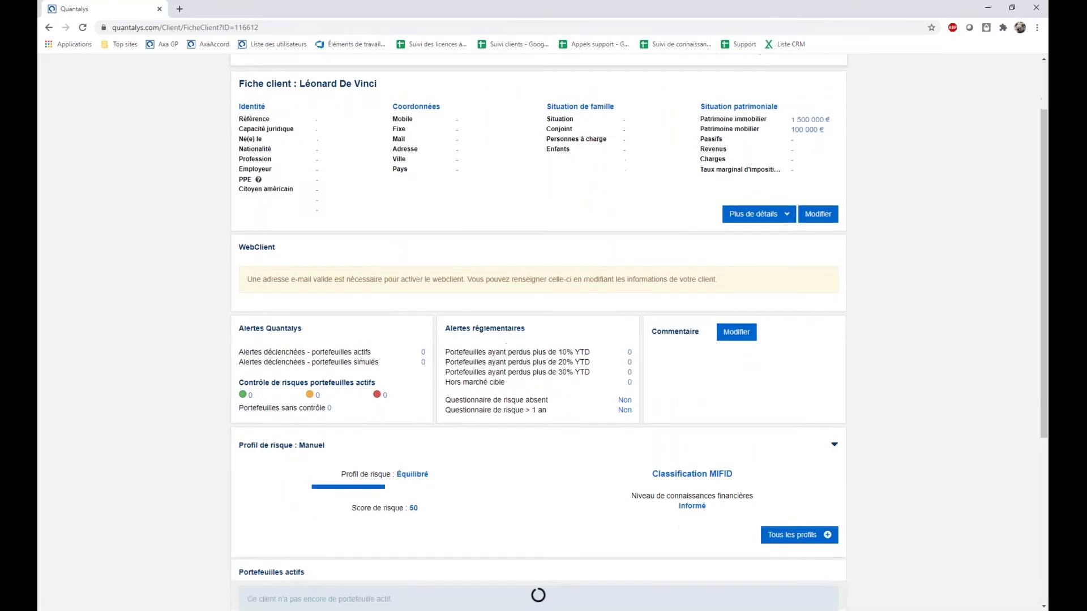
scroll(302, 475, down, 3)
double_click(414, 430)
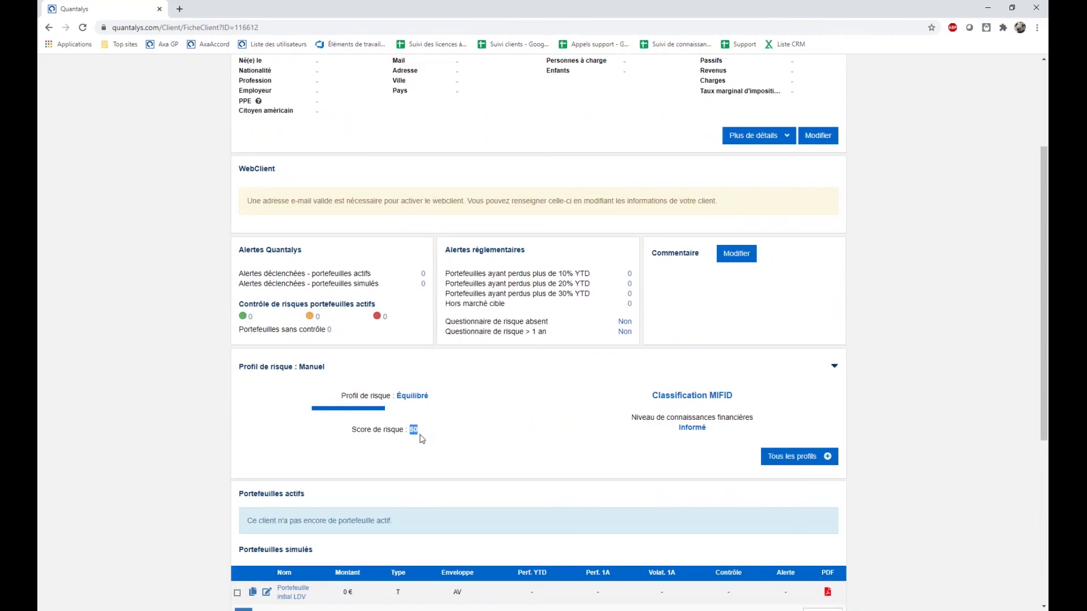
click(449, 458)
scroll(450, 458, up, 3)
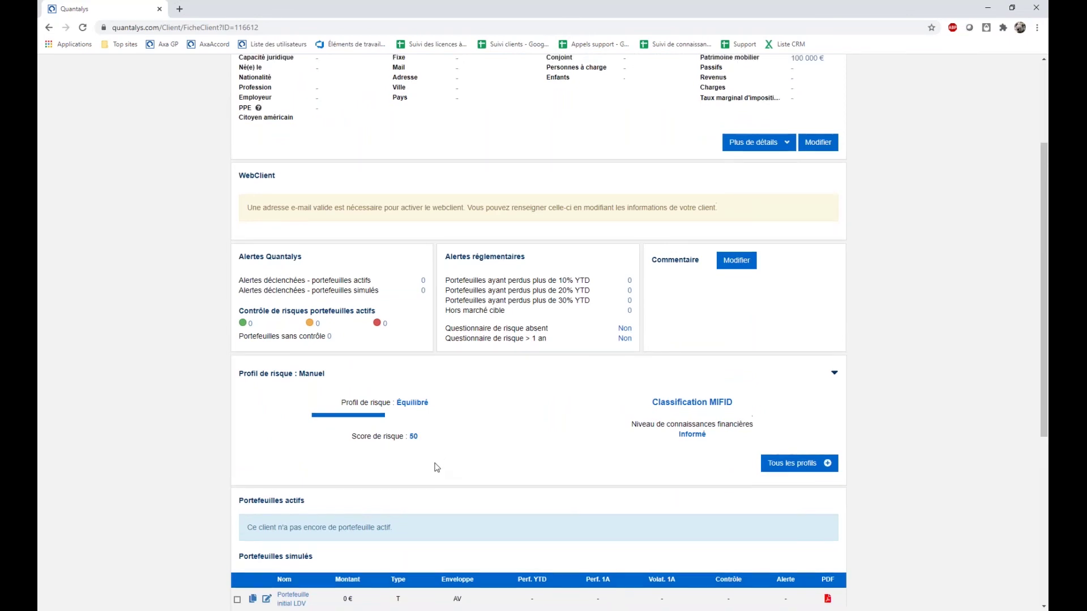
scroll(450, 457, down, 2)
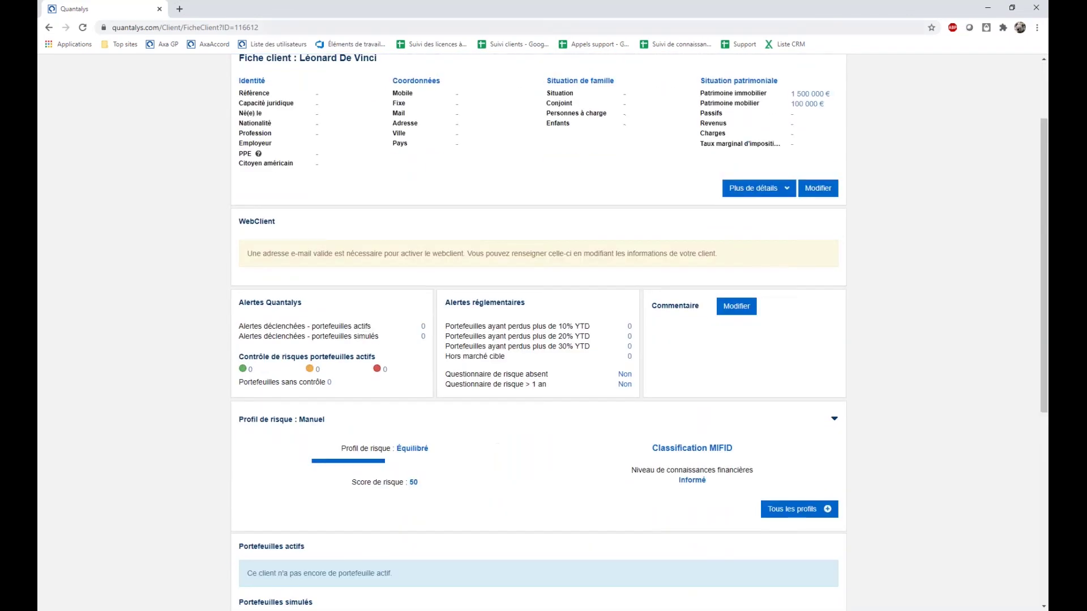
- Return to the client list and open the "Offensif" client with one portfolio and two proposals on page 2
click(49, 27)
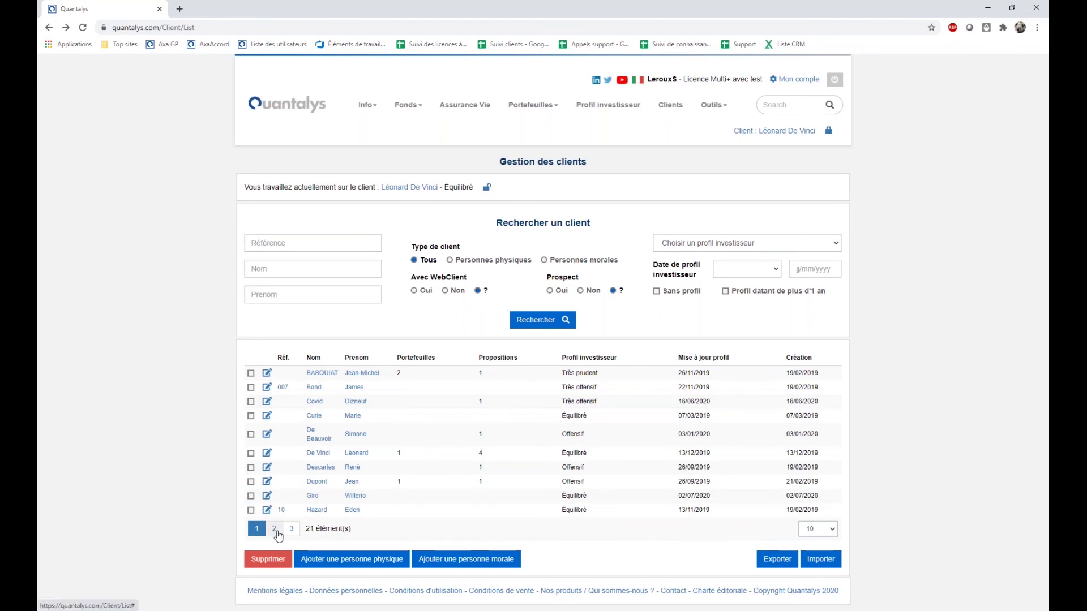
click(274, 530)
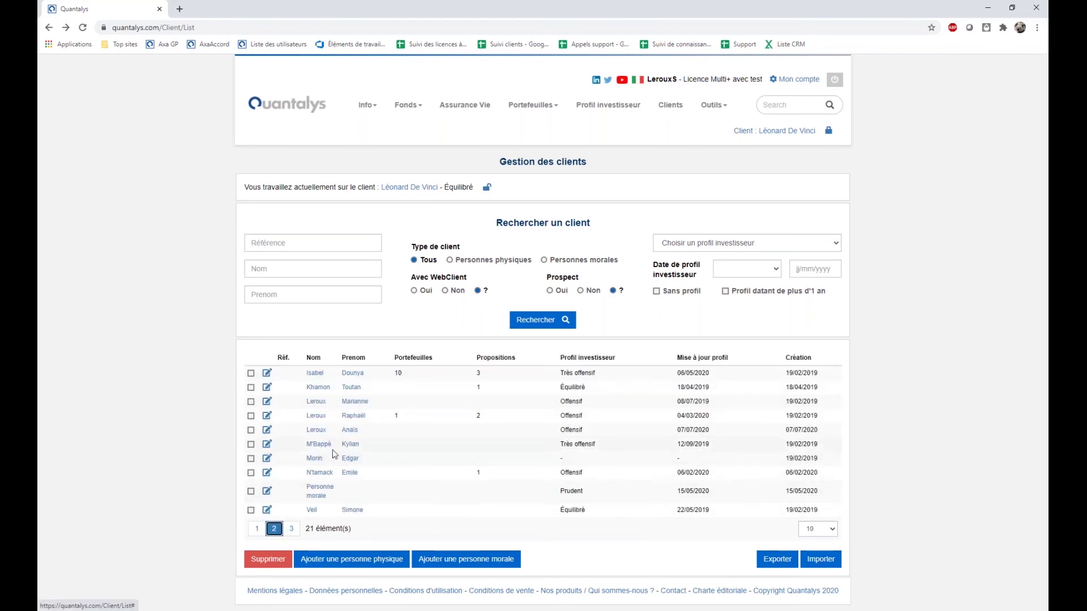
click(315, 422)
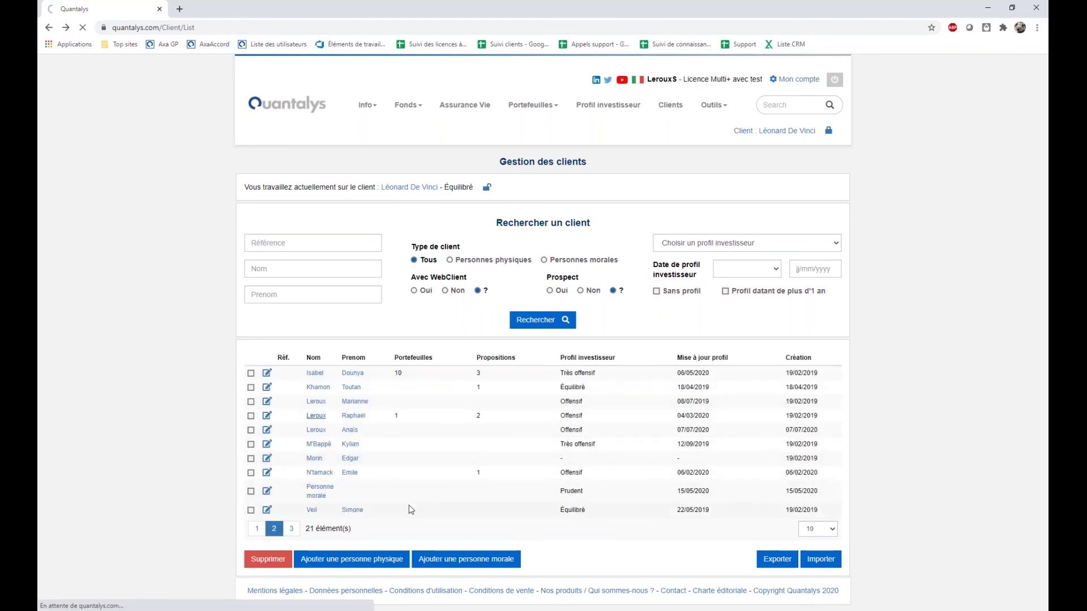
- Check the client's risk profile and score, and download the completed risk questionnaire as a PDF
scroll(539, 590, down, 2)
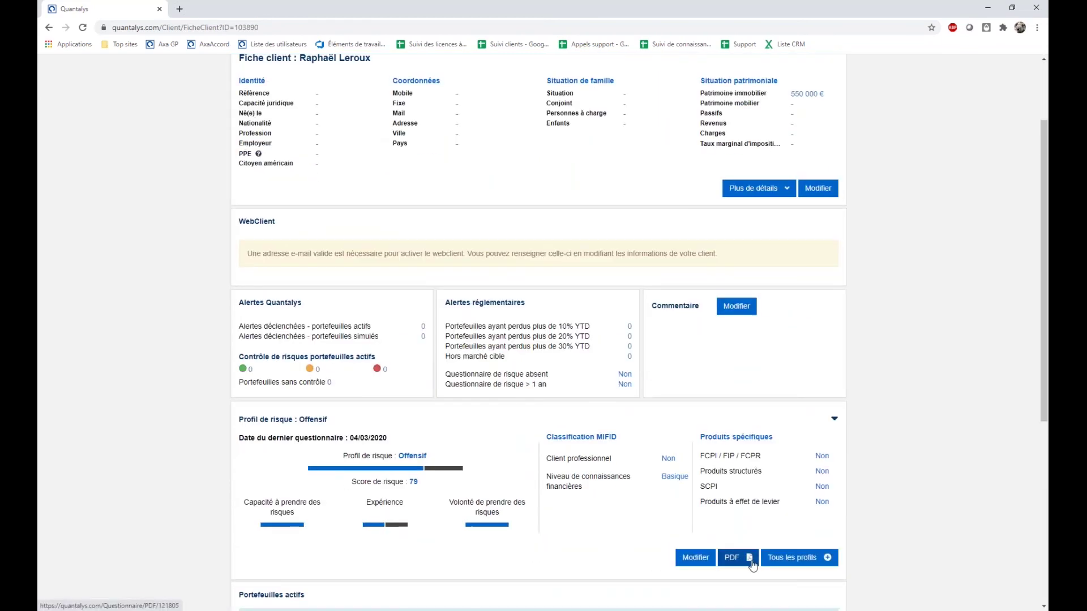
scroll(317, 373, down, 1)
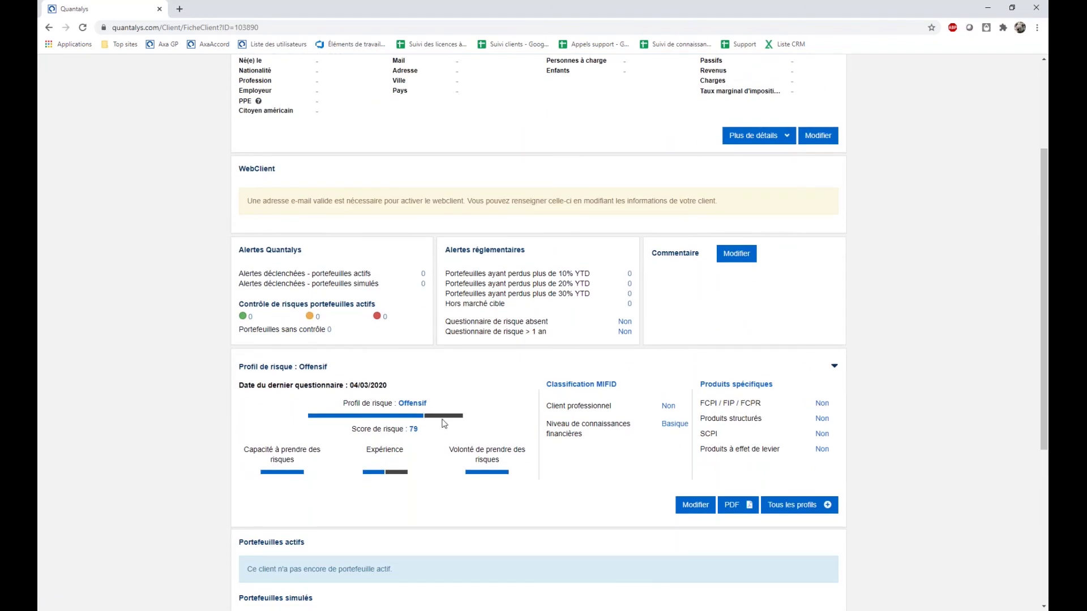
drag(399, 405, 449, 403)
drag(409, 429, 421, 435)
click(422, 436)
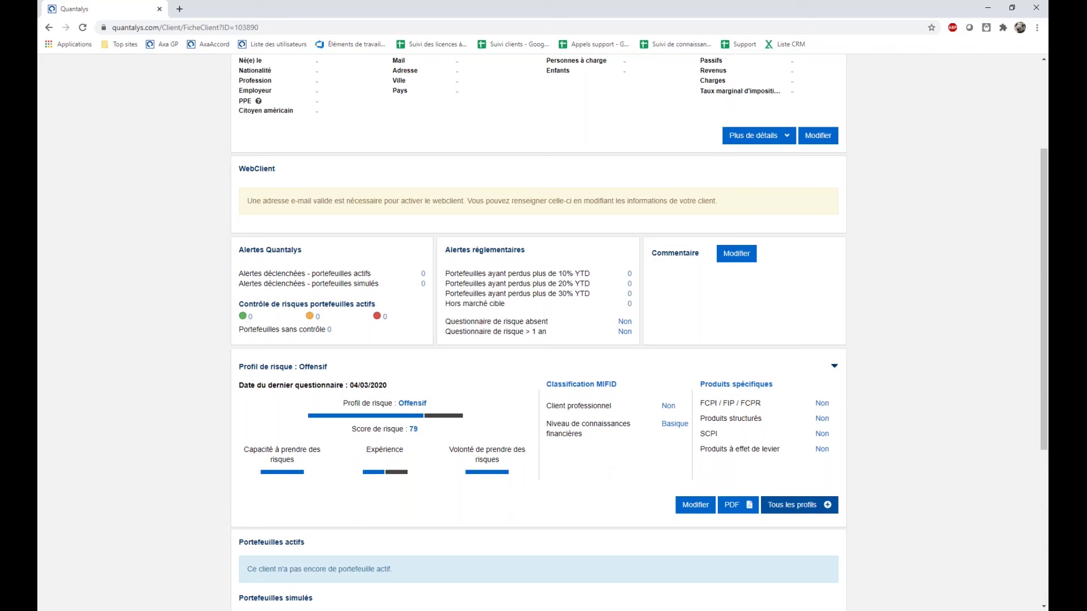
click(750, 508)
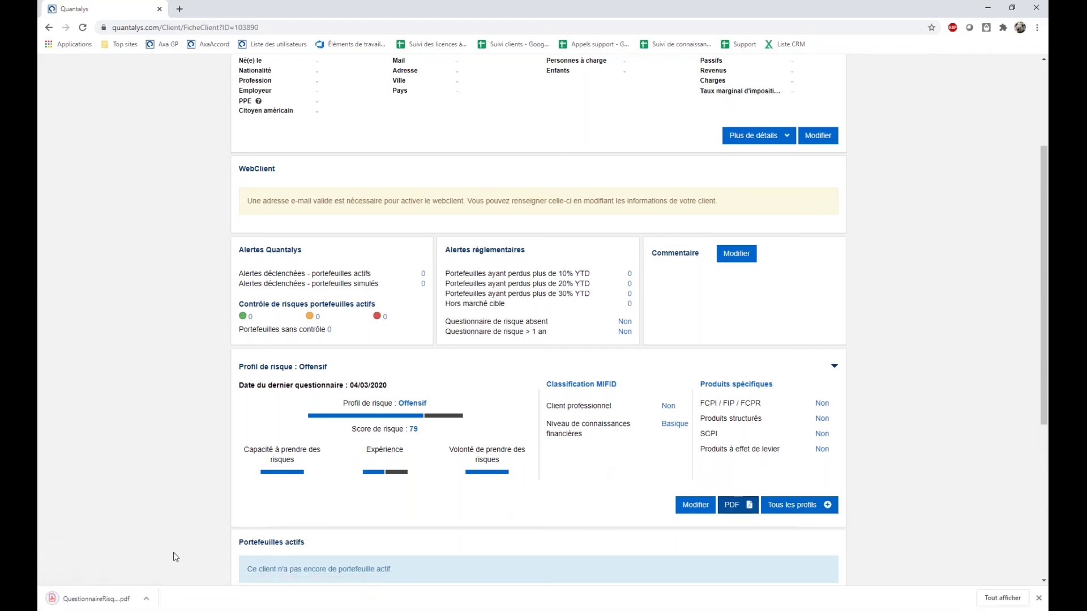
- Open the downloaded risk questionnaire PDF and read through the recorded answers up to the "Profil investisseur" page
click(74, 598)
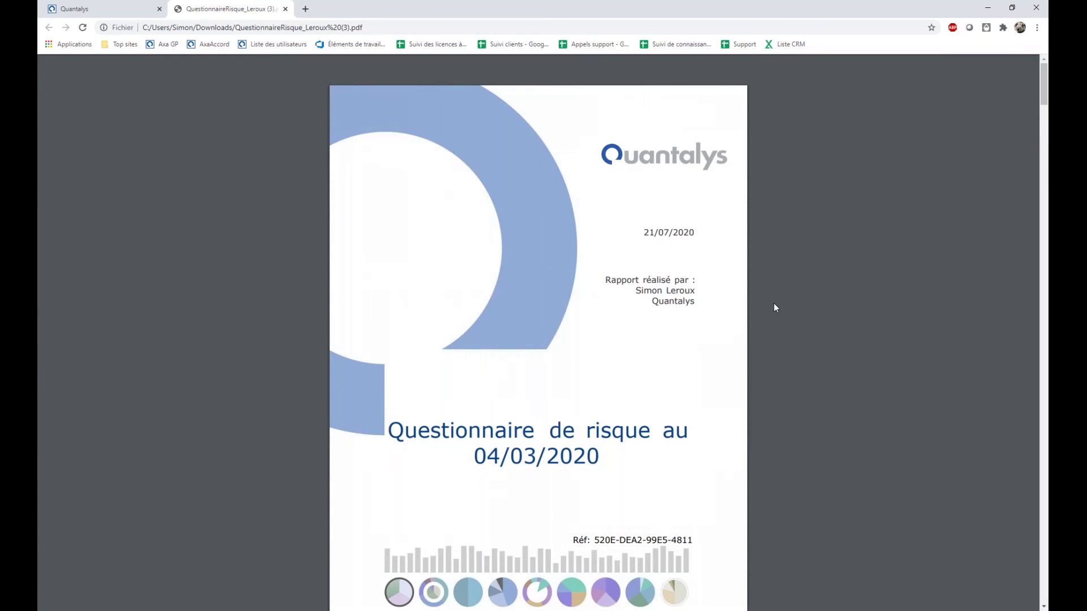
scroll(719, 318, down, 10)
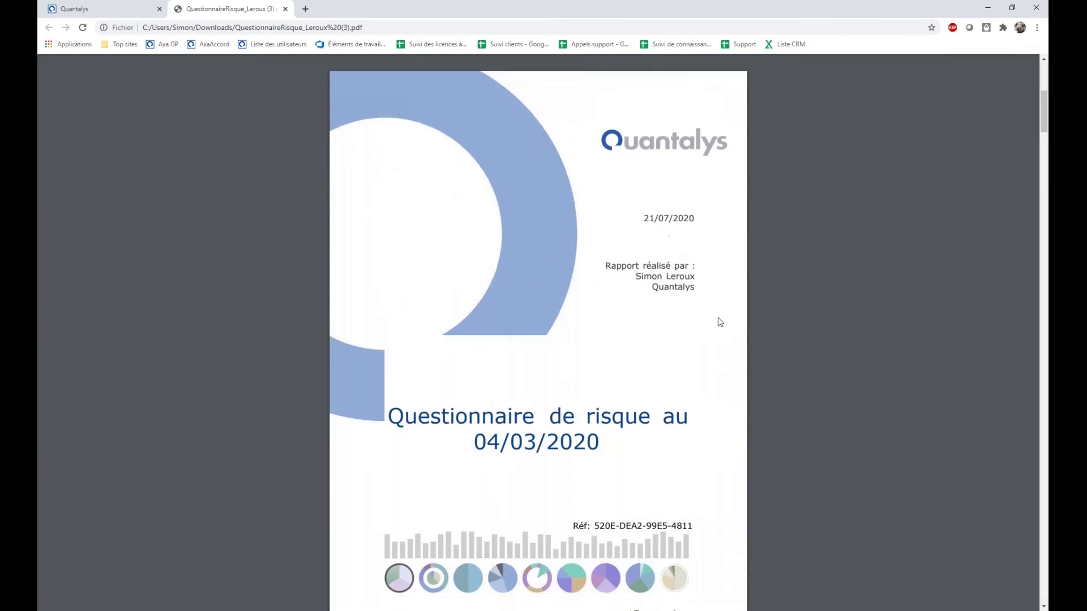
scroll(718, 322, down, 20)
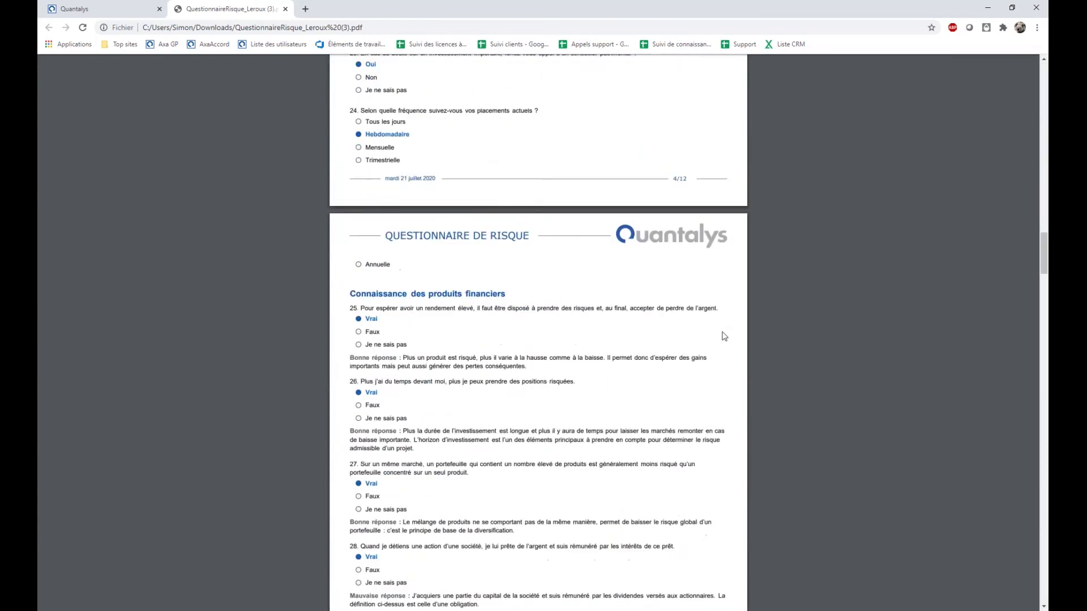
scroll(718, 320, down, 20)
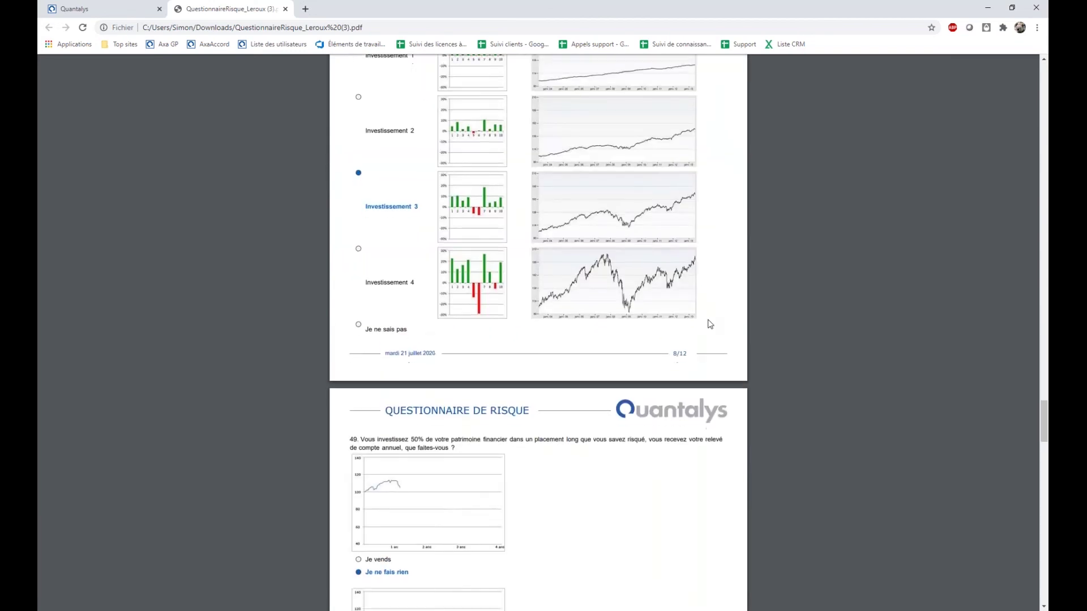
scroll(710, 324, down, 20)
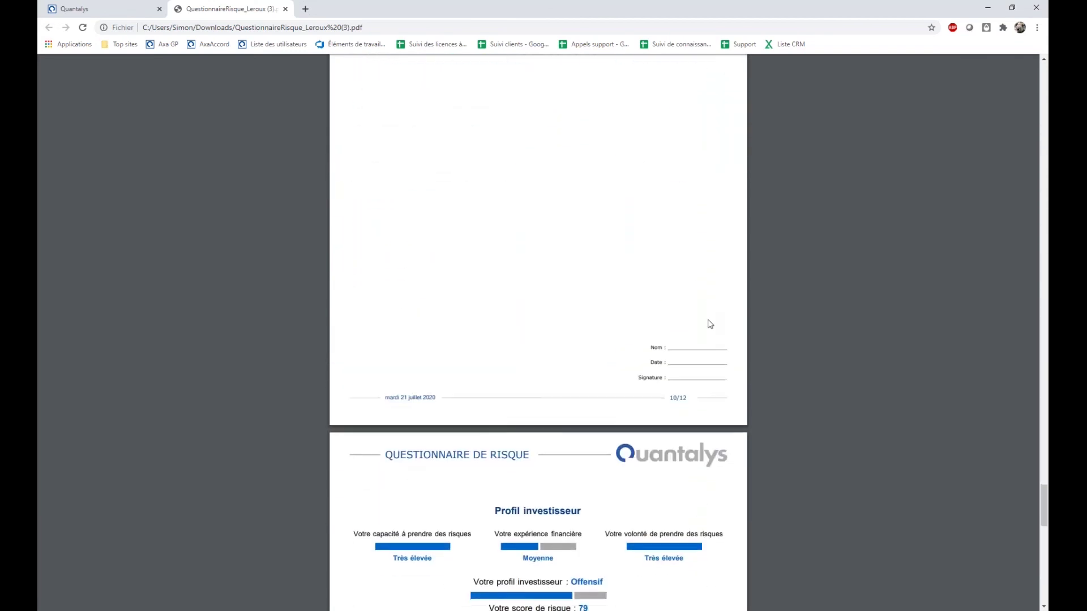
scroll(709, 324, down, 2)
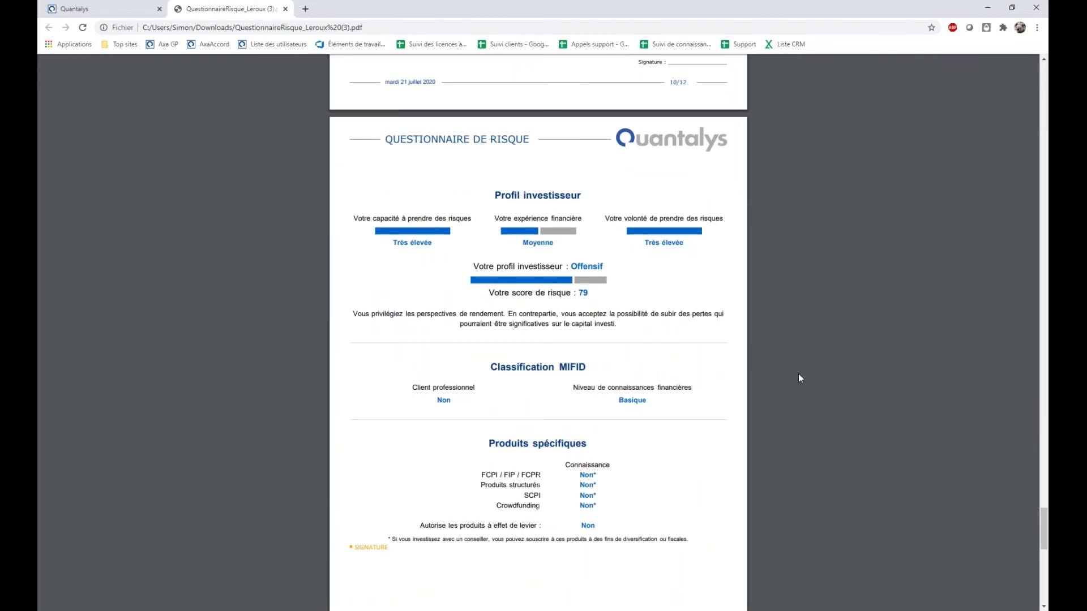
scroll(799, 375, down, 1)
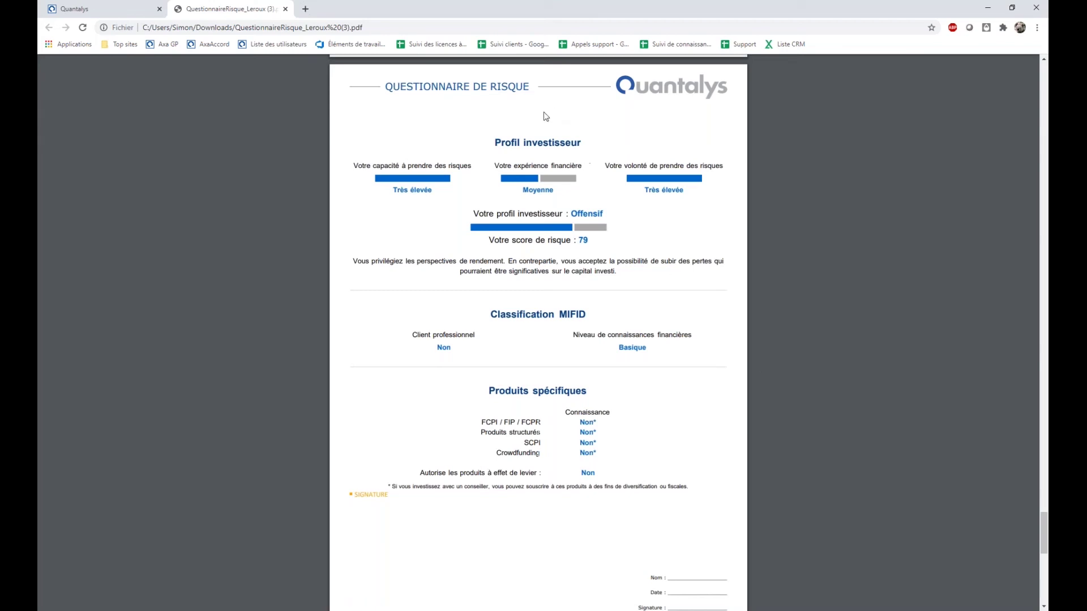
- Examine the risk capacity, financial experience, willingness to take risks and overall investor profile in the PDF report
drag(395, 192, 439, 191)
click(526, 192)
drag(398, 191, 409, 200)
click(404, 207)
drag(391, 192, 432, 192)
click(434, 205)
drag(393, 191, 433, 191)
click(679, 193)
drag(647, 192, 686, 191)
drag(569, 214, 597, 232)
- Examine the "Classification MIFID" and "Produits spécifiques" sections, the advisory footnote and the signature area of the PDF
scroll(577, 519, down, 1)
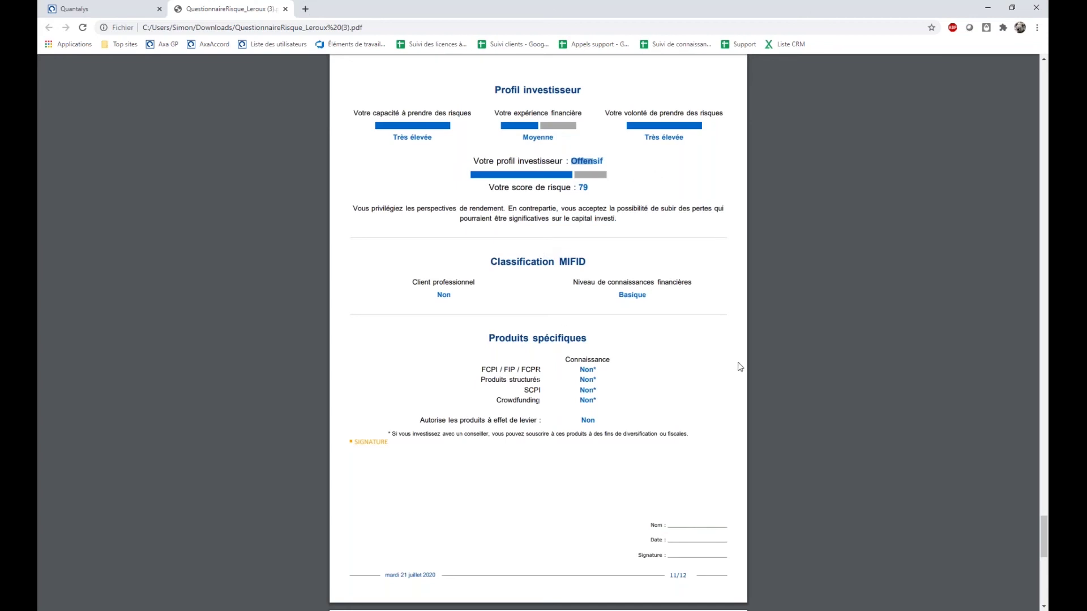
scroll(514, 224, down, 1)
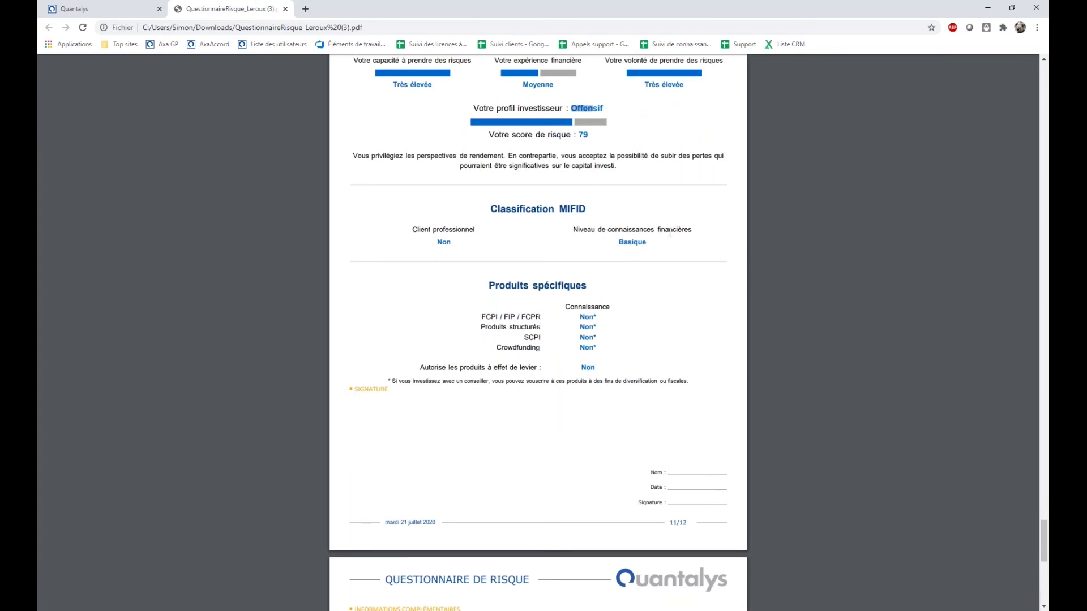
scroll(608, 278, up, 1)
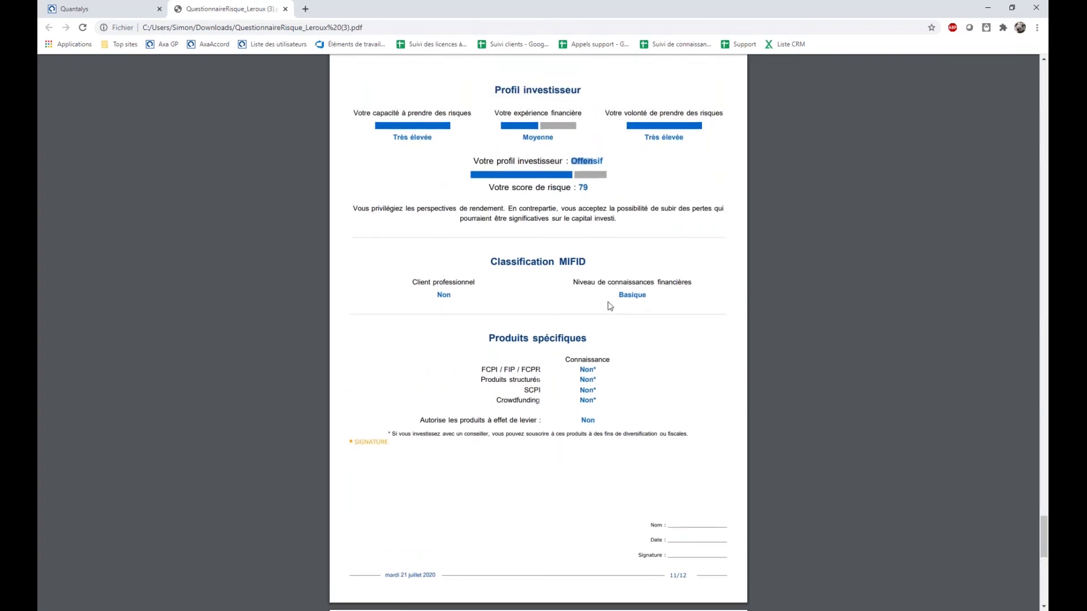
drag(618, 295, 644, 295)
click(673, 303)
scroll(565, 429, down, 1)
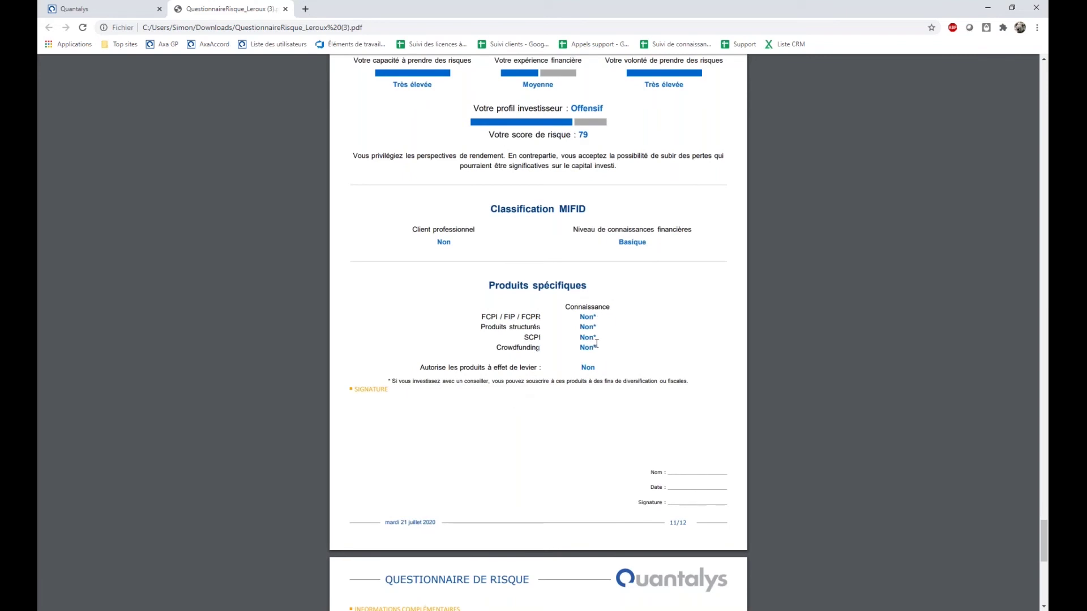
drag(377, 380, 672, 419)
click(477, 413)
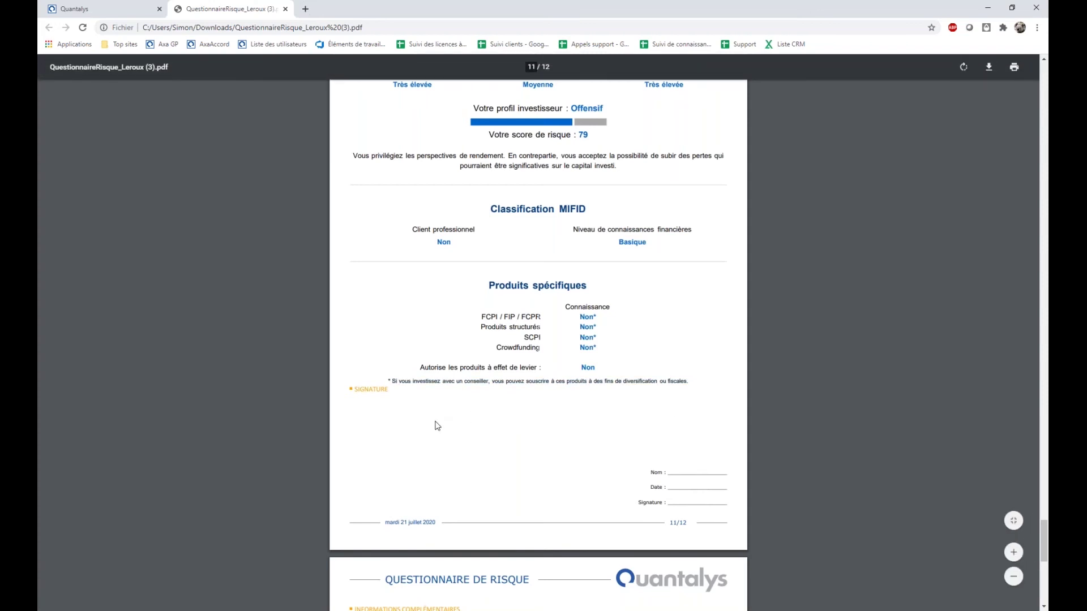
scroll(433, 431, down, 1)
scroll(434, 431, up, 1)
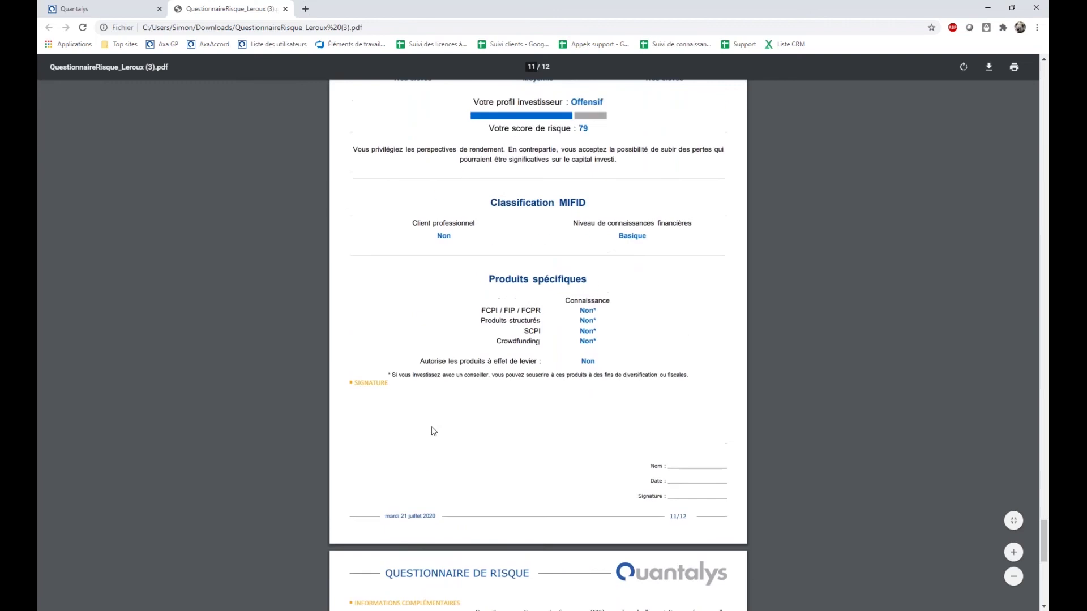
scroll(433, 431, down, 1)
scroll(434, 431, up, 1)
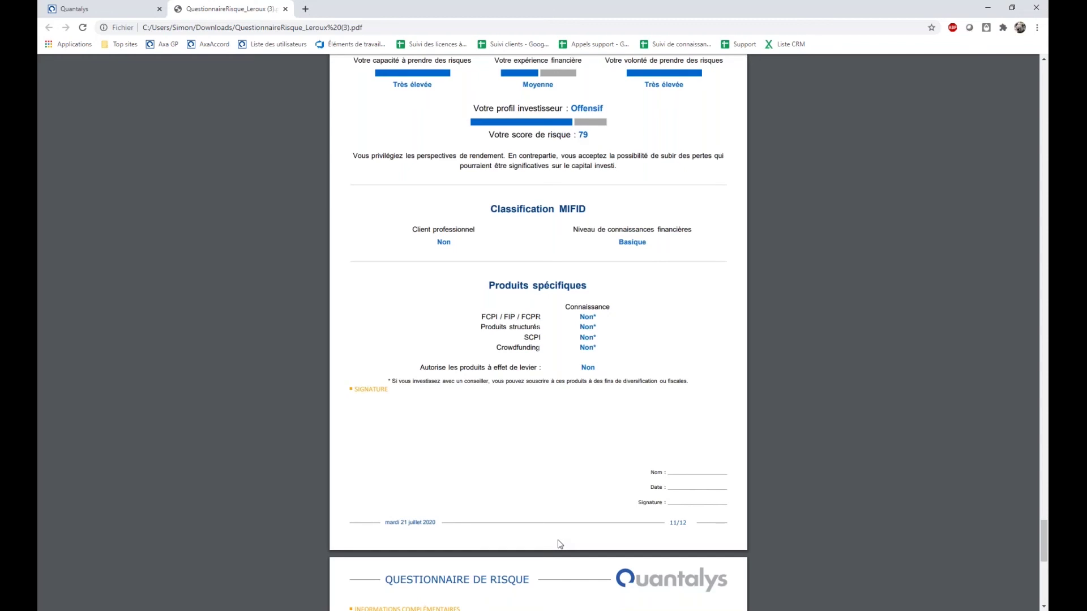
- Check the additional information on the PDF's last page, and go back through the answers to the cover page
scroll(566, 594, down, 3)
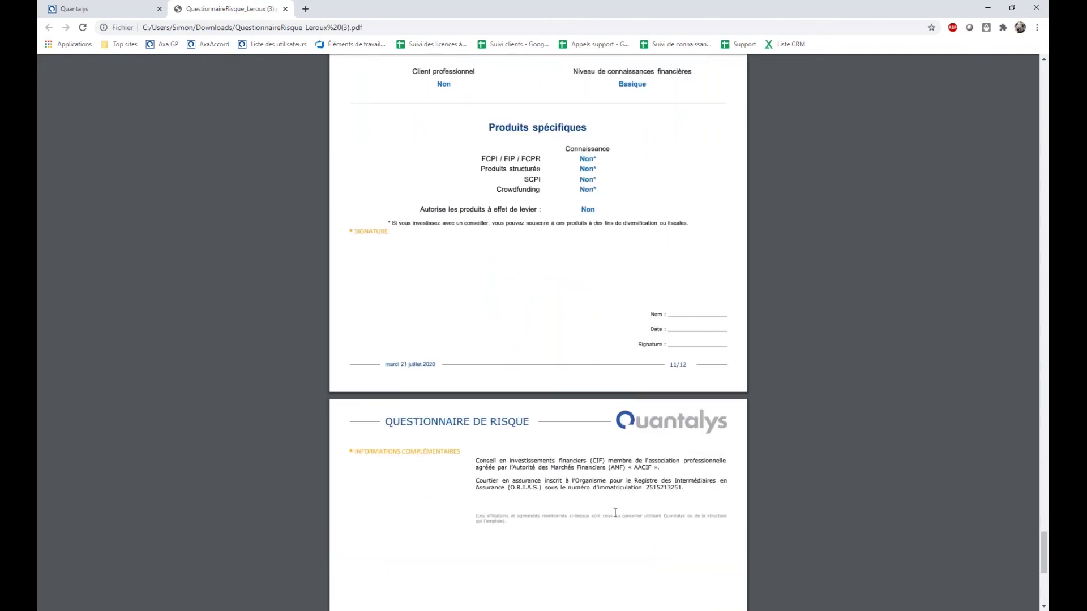
scroll(615, 512, up, 2)
scroll(686, 567, up, 2)
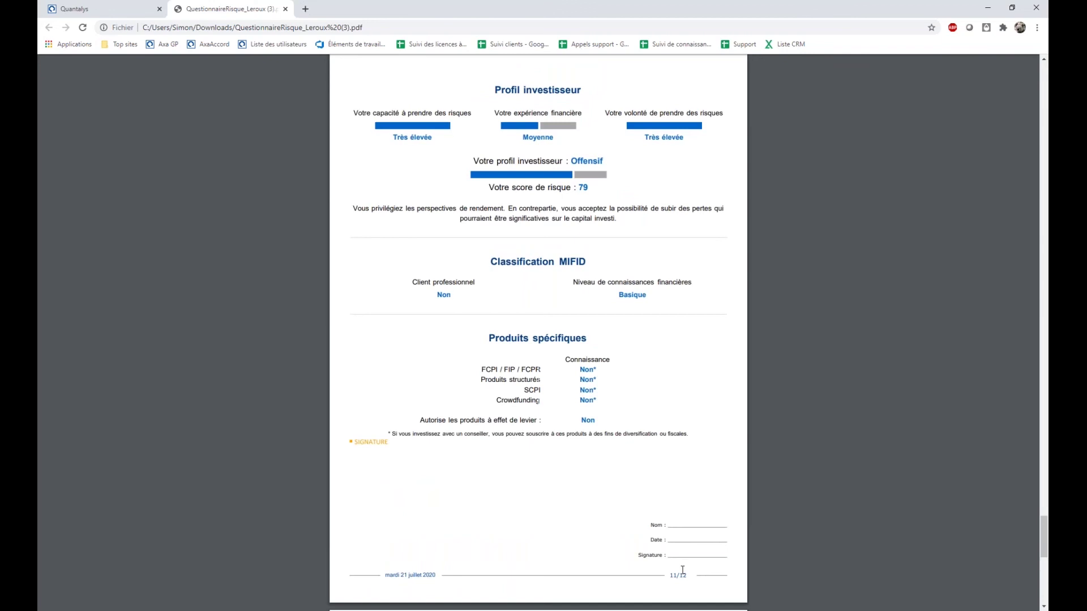
scroll(481, 514, up, 20)
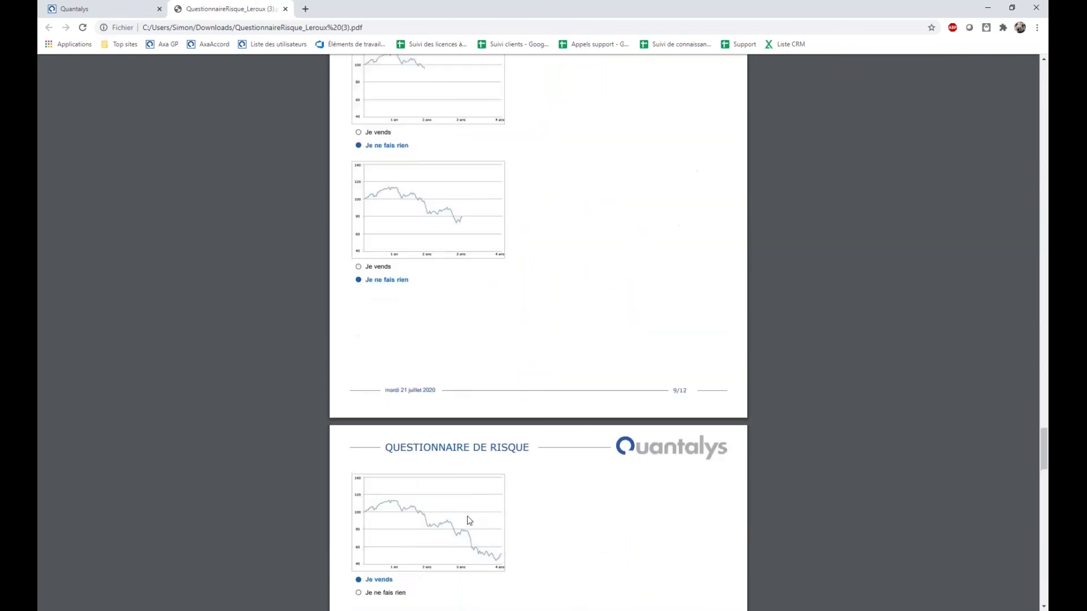
scroll(461, 520, up, 13)
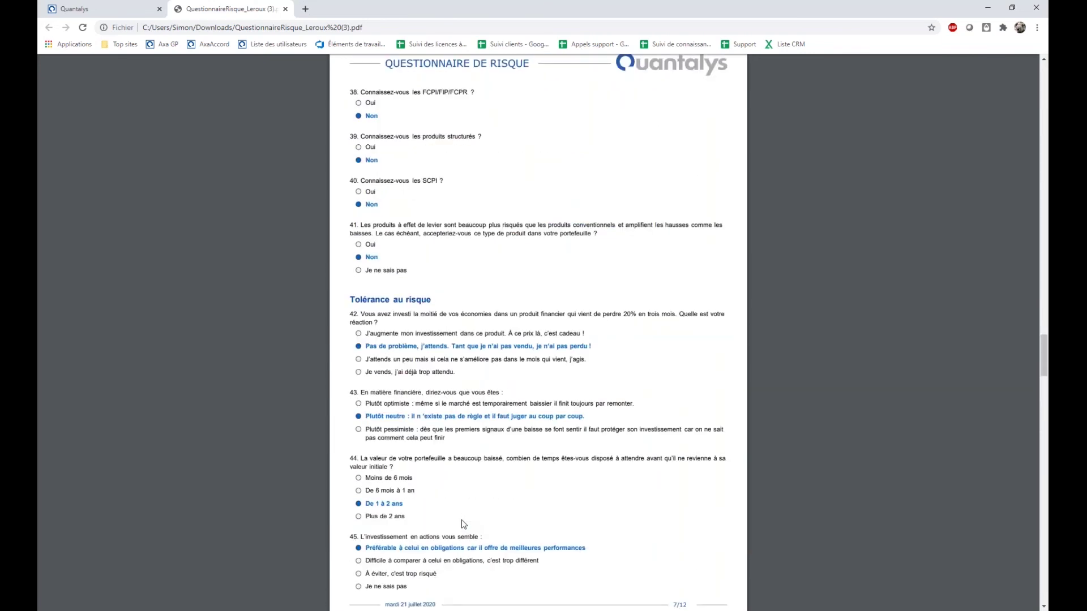
scroll(461, 520, up, 20)
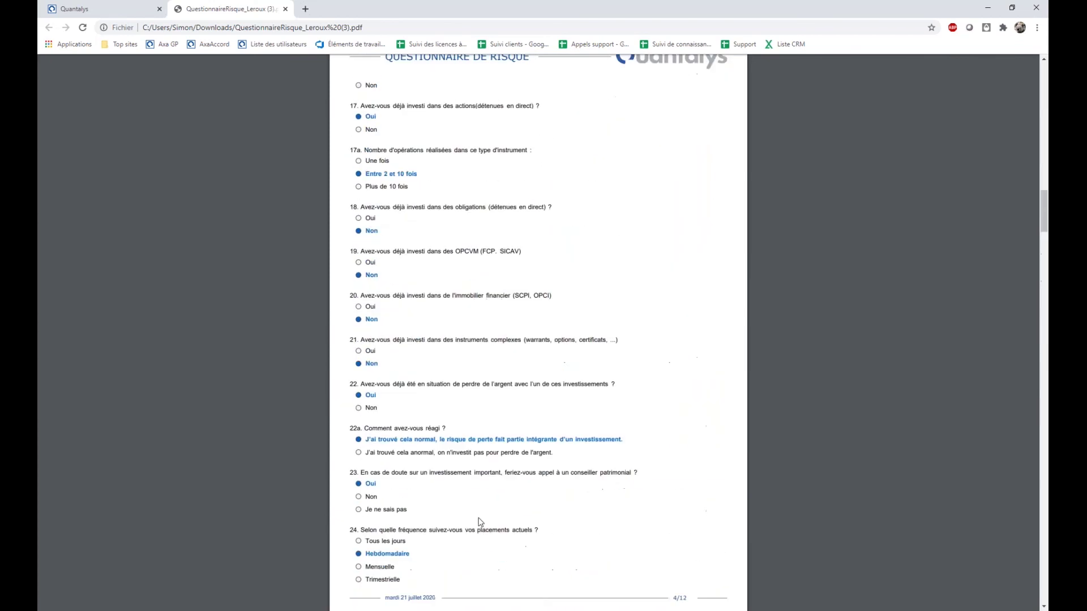
scroll(485, 521, up, 10)
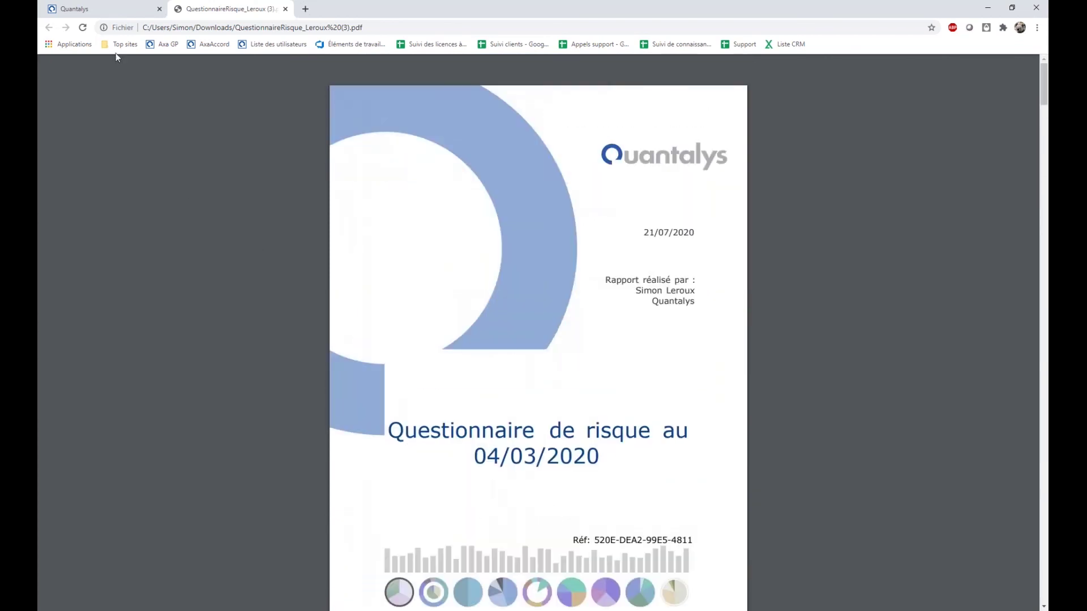
- Return to the client record and review its risk profile, simulated portfolios and saved proposals
click(97, 6)
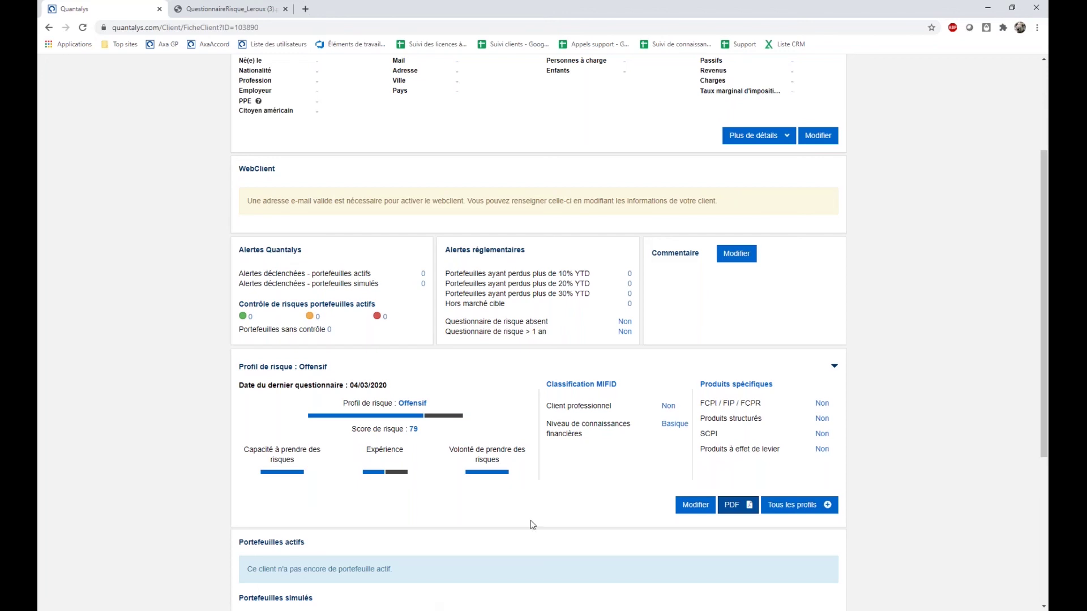
scroll(529, 530, up, 3)
scroll(529, 529, down, 5)
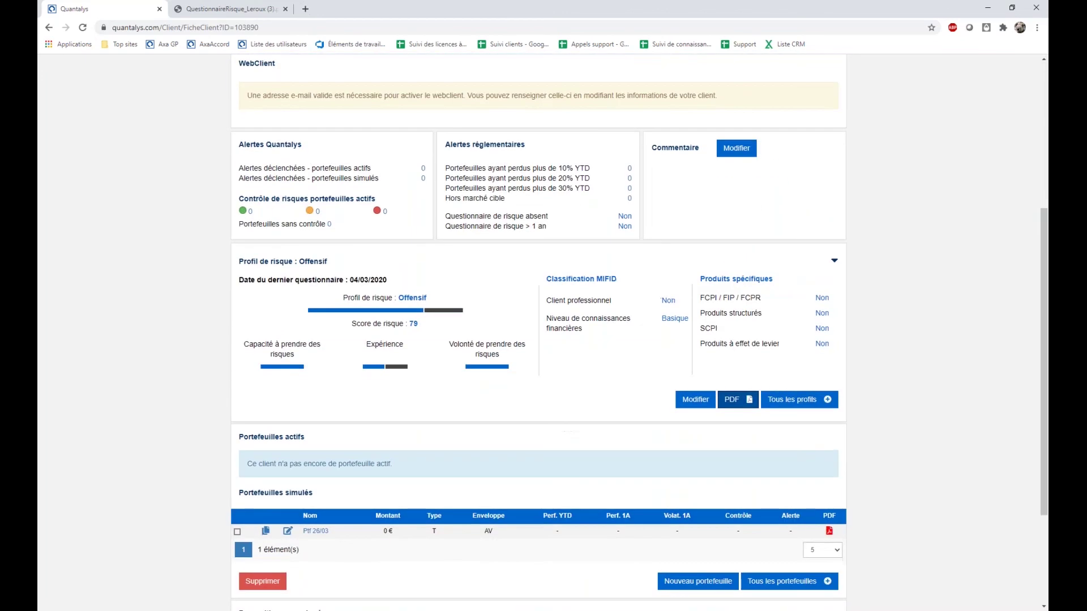
scroll(529, 529, down, 2)
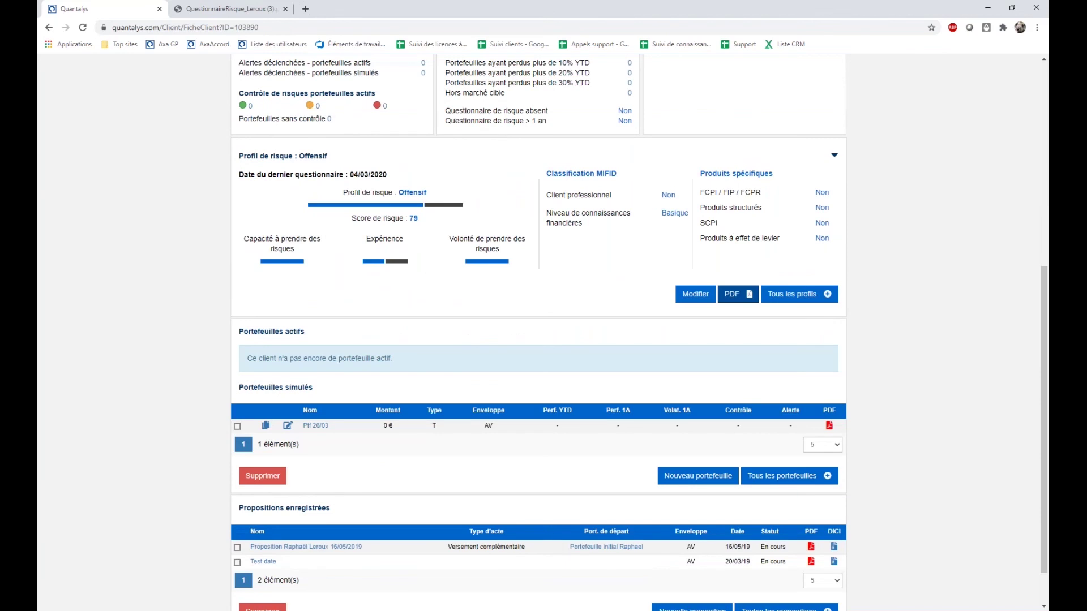
scroll(509, 90, up, 7)
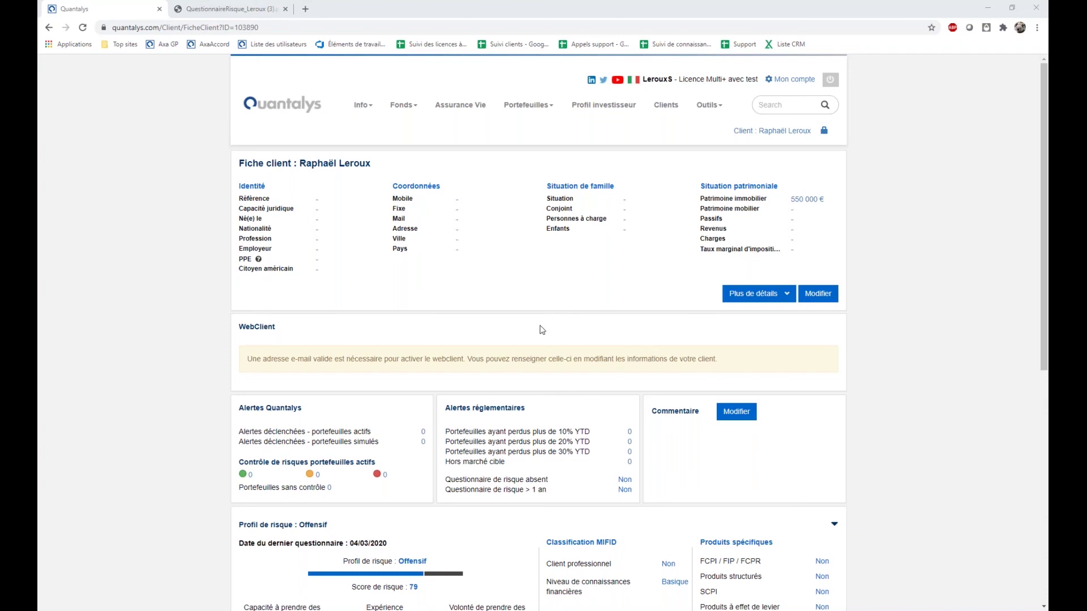
scroll(652, 412, down, 1)
scroll(652, 412, down, 3)
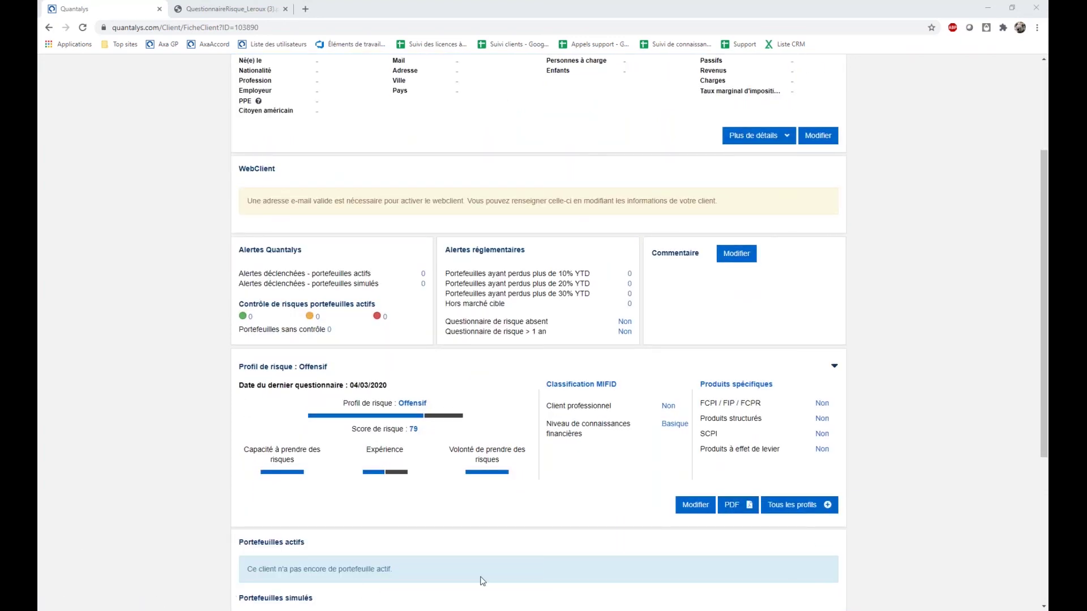
- Download the client's risk questionnaire as a PDF again and open the new file
key(alt+Tab)
click(984, 10)
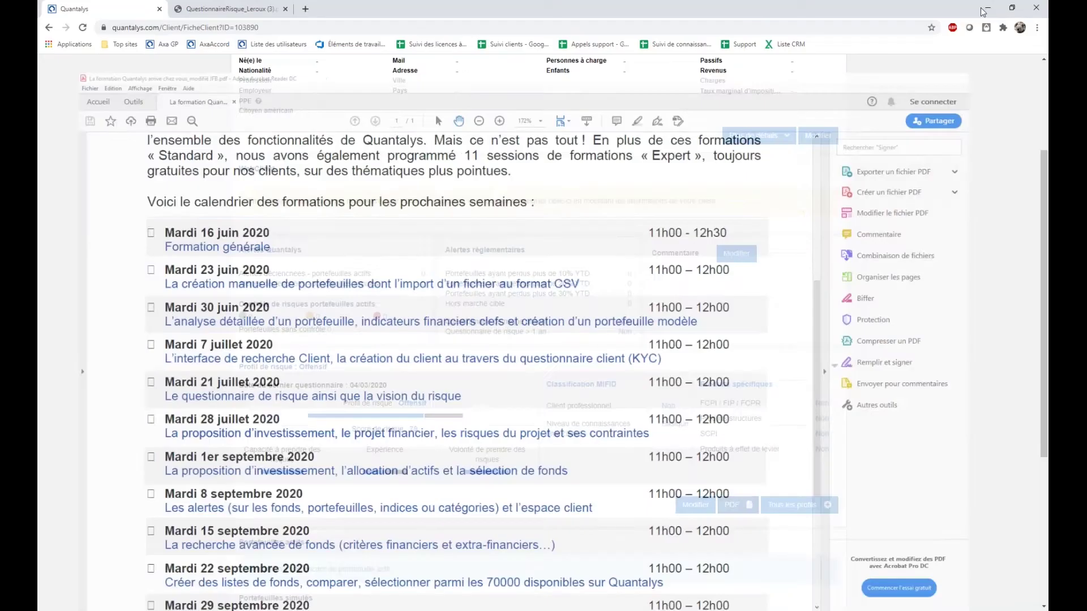
click(735, 504)
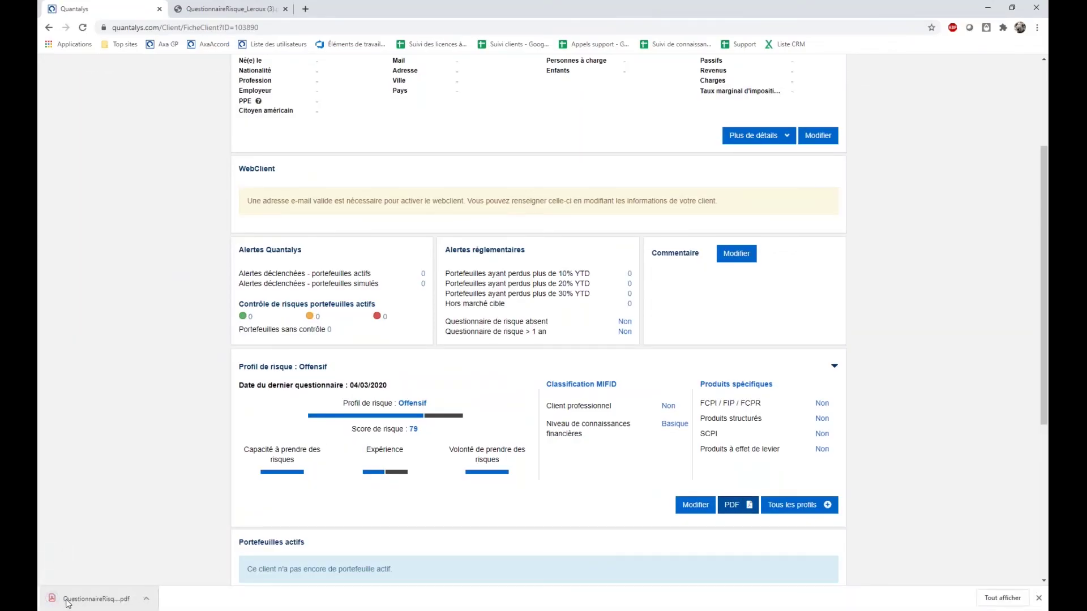
click(80, 601)
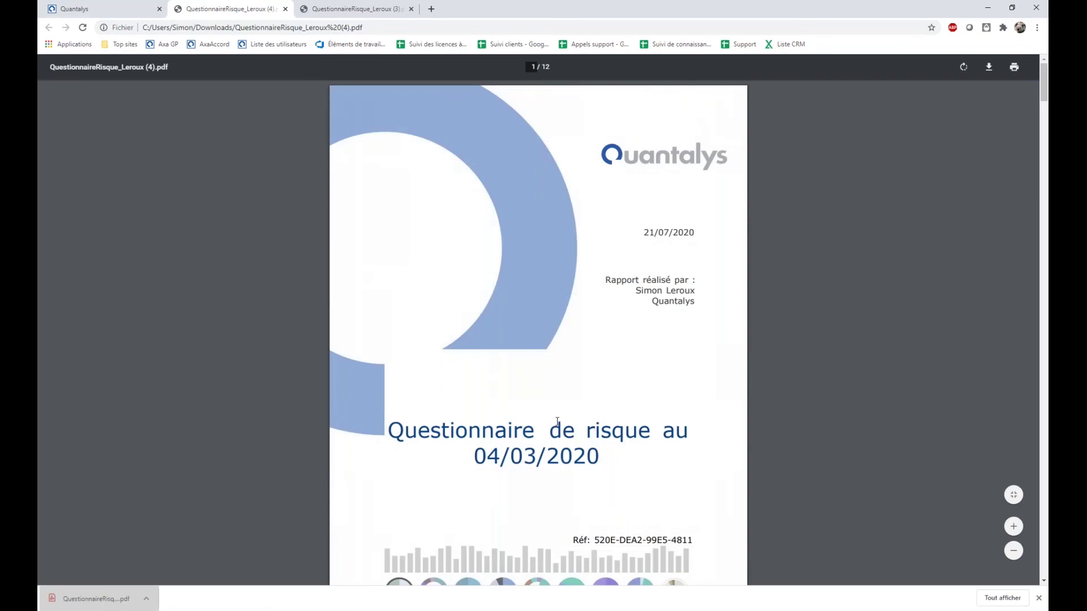
- Read the answer explanations in the "Connaissance des produits financiers" section of the PDF, especially the one for question 25
scroll(557, 410, down, 4)
scroll(557, 410, down, 5)
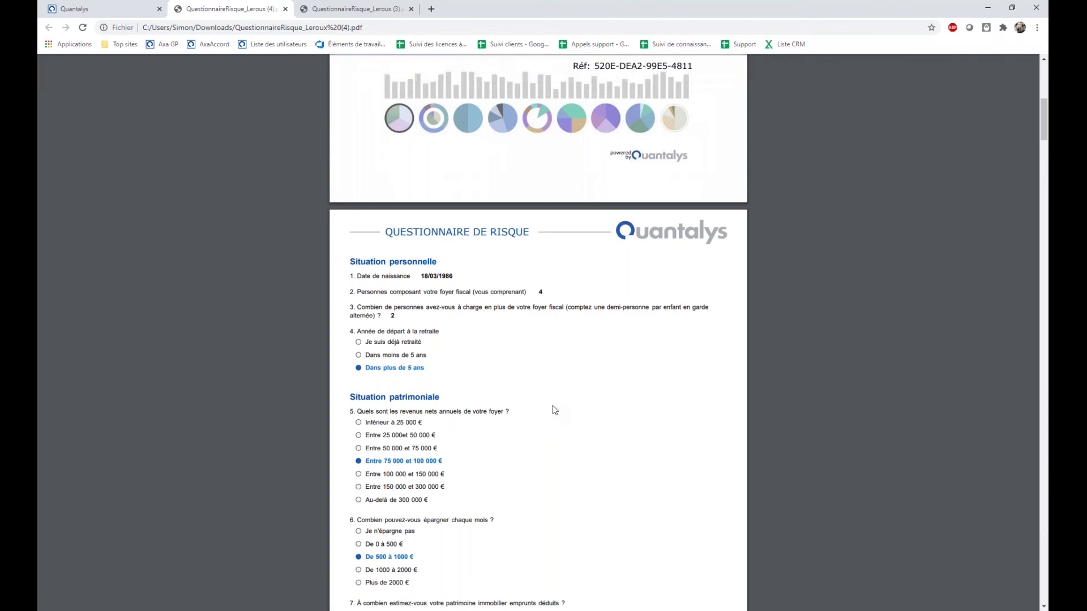
scroll(558, 410, down, 18)
scroll(559, 401, down, 12)
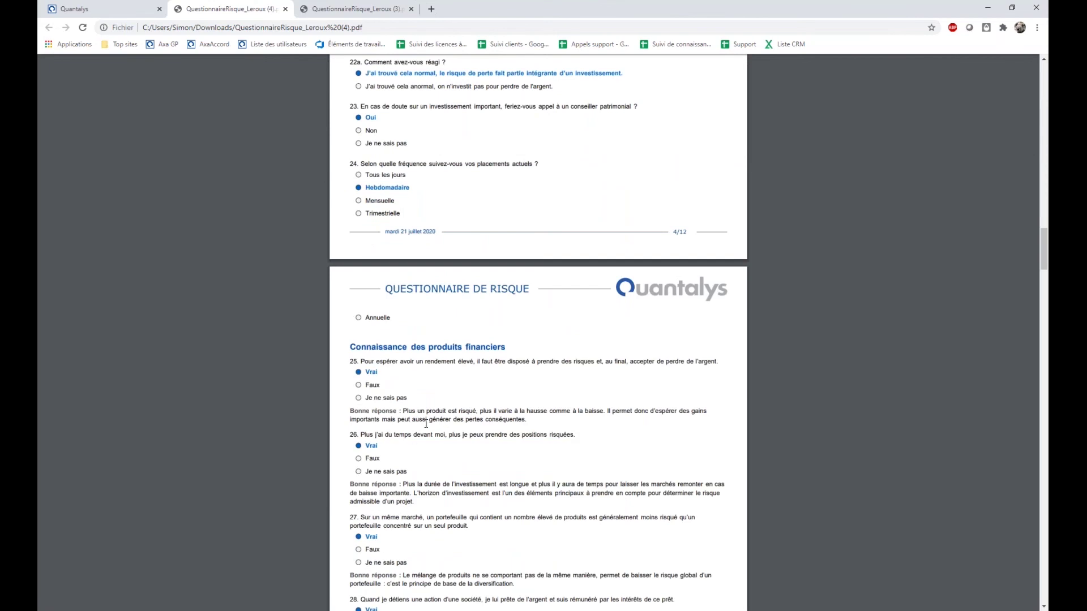
drag(408, 414, 552, 416)
click(552, 427)
- Return to the client record and open its risk questionnaire for editing at page 5, "Connaissance et expérience"
click(101, 13)
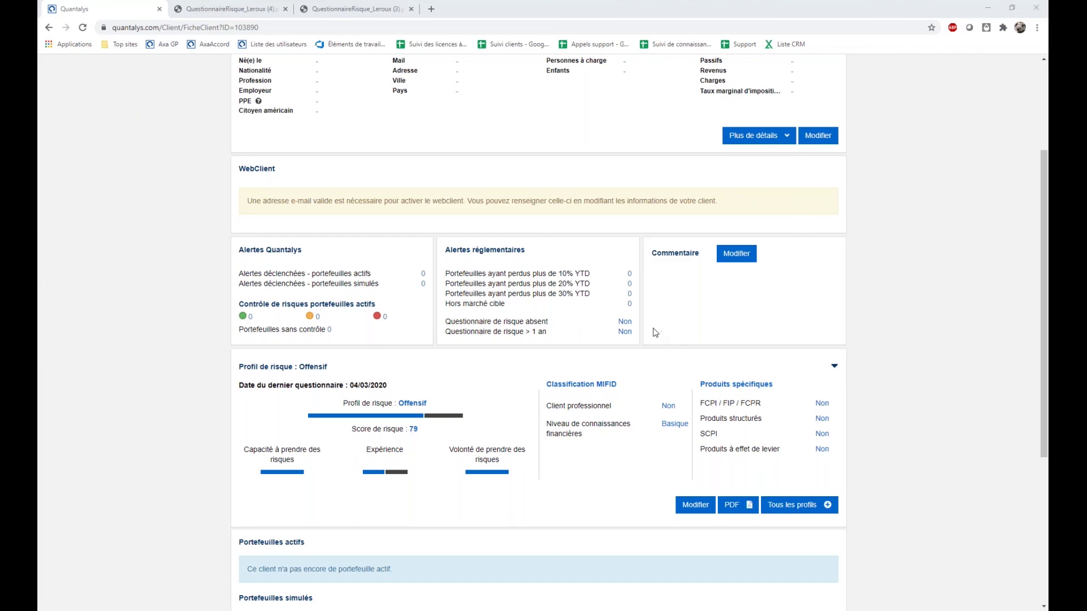
scroll(628, 410, up, 1)
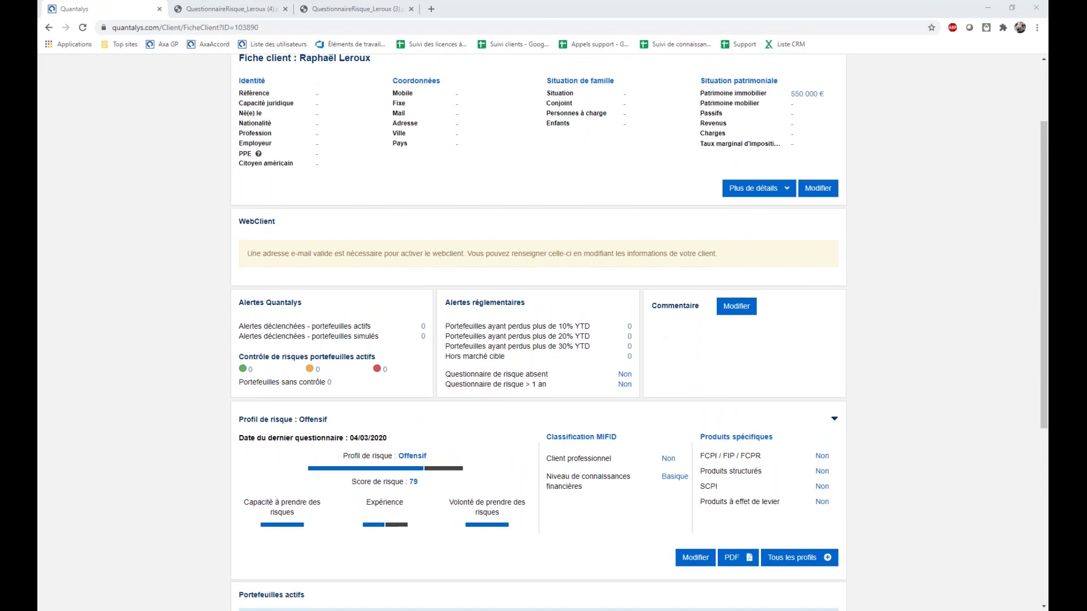
scroll(136, 417, up, 2)
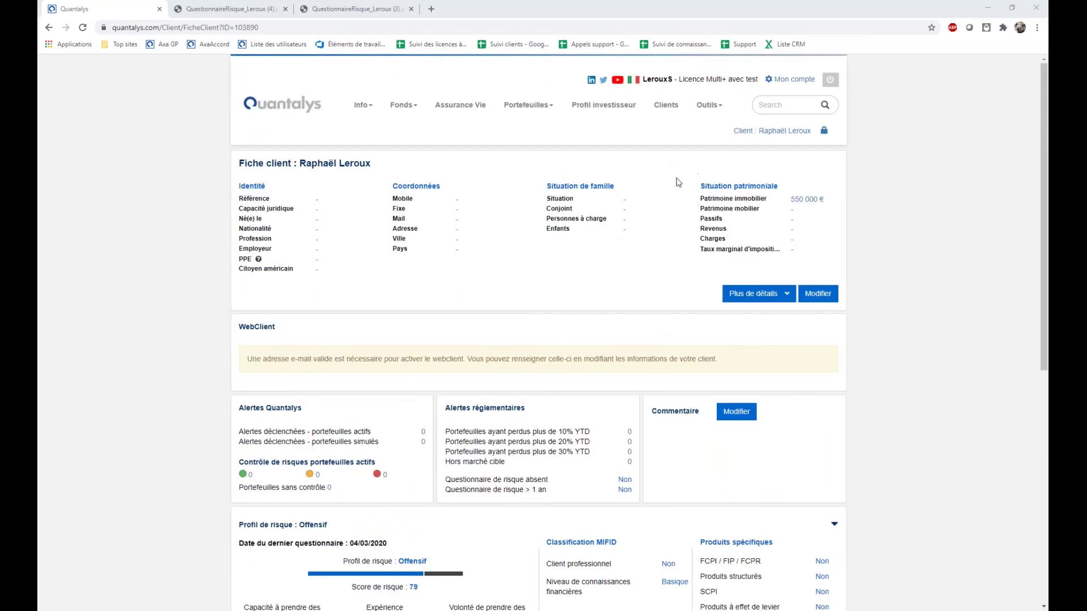
scroll(665, 461, down, 4)
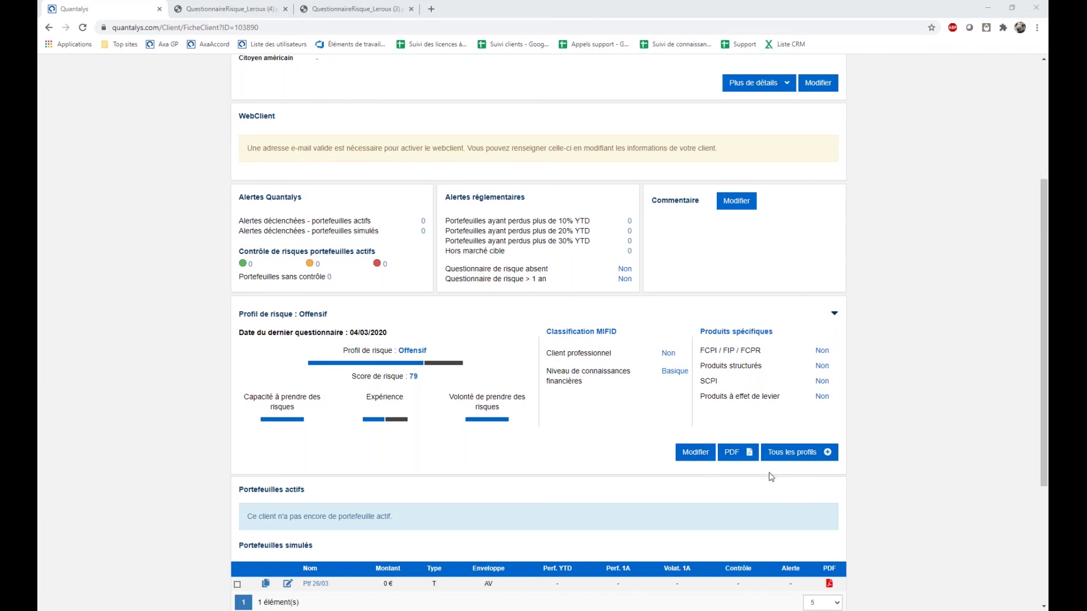
click(696, 453)
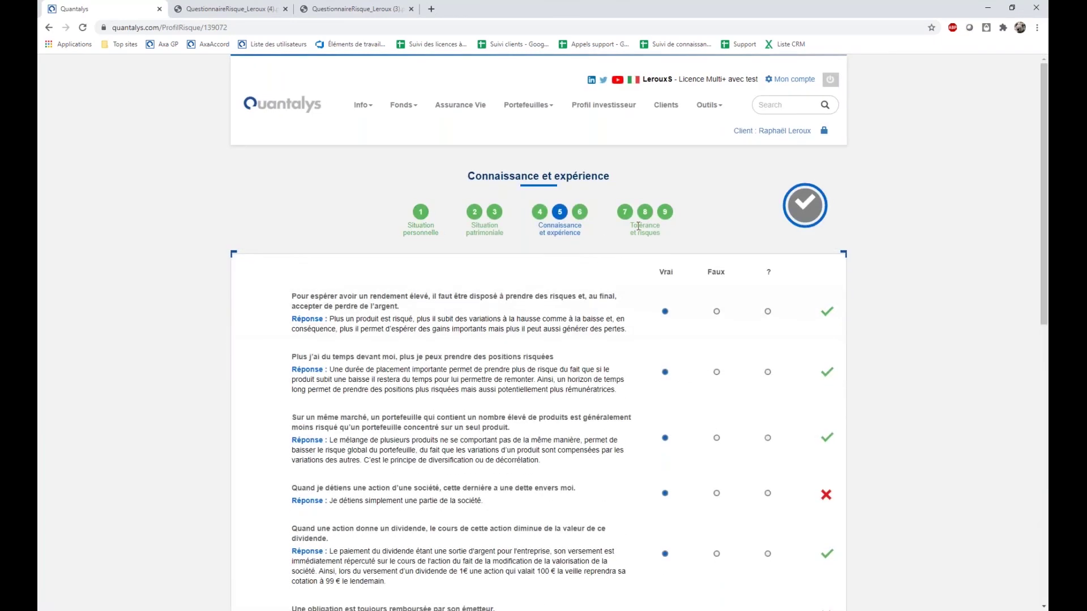
- Review page 8 of the risk questionnaire, "Tolérance et risques", focusing on the question about the worrying level of loss
click(646, 214)
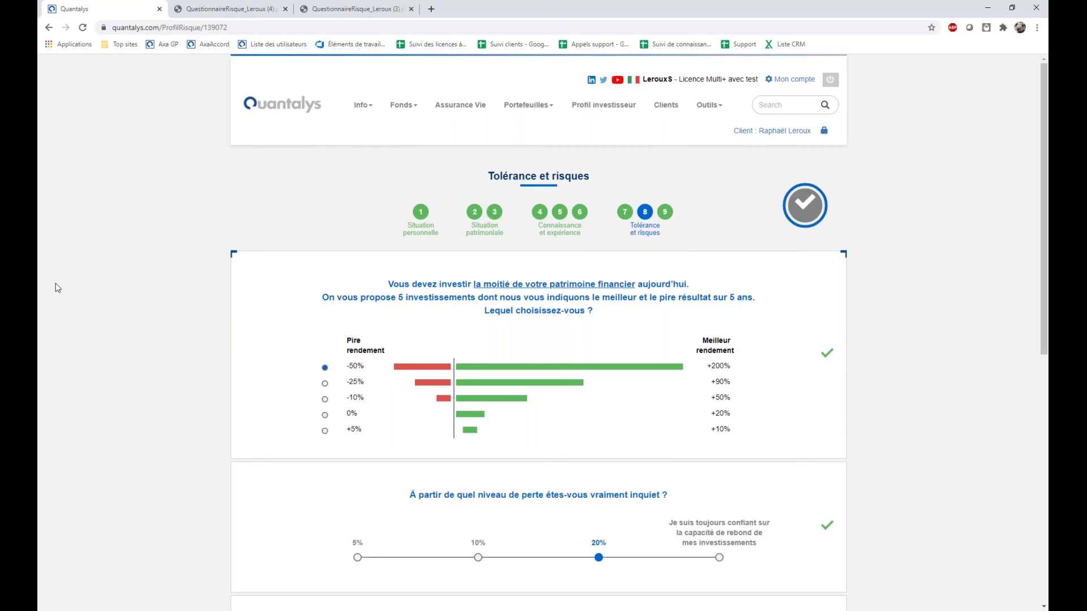
scroll(558, 381, down, 2)
double_click(532, 389)
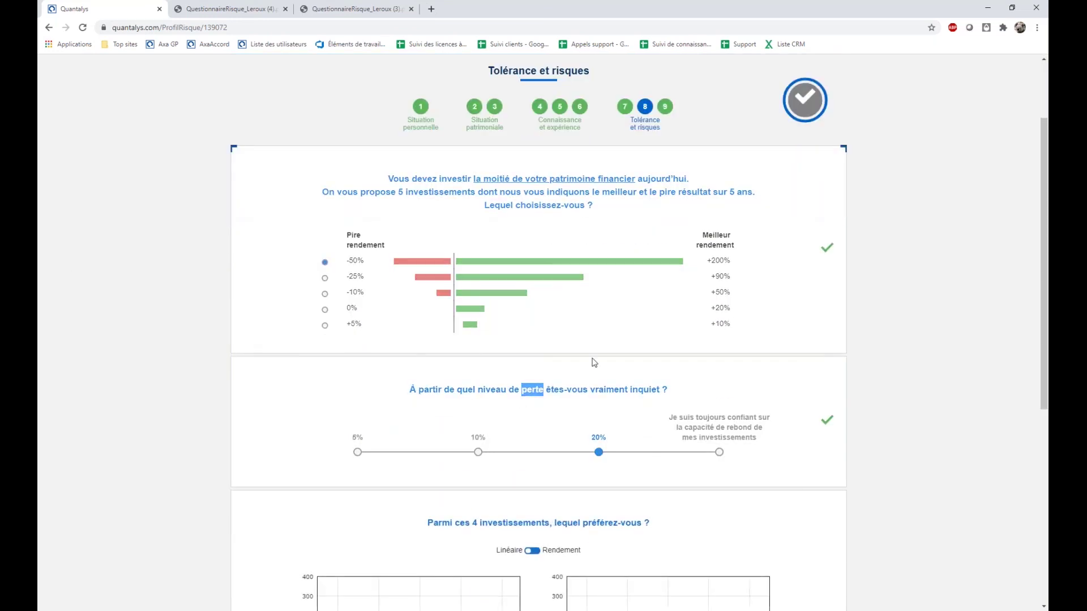
click(603, 383)
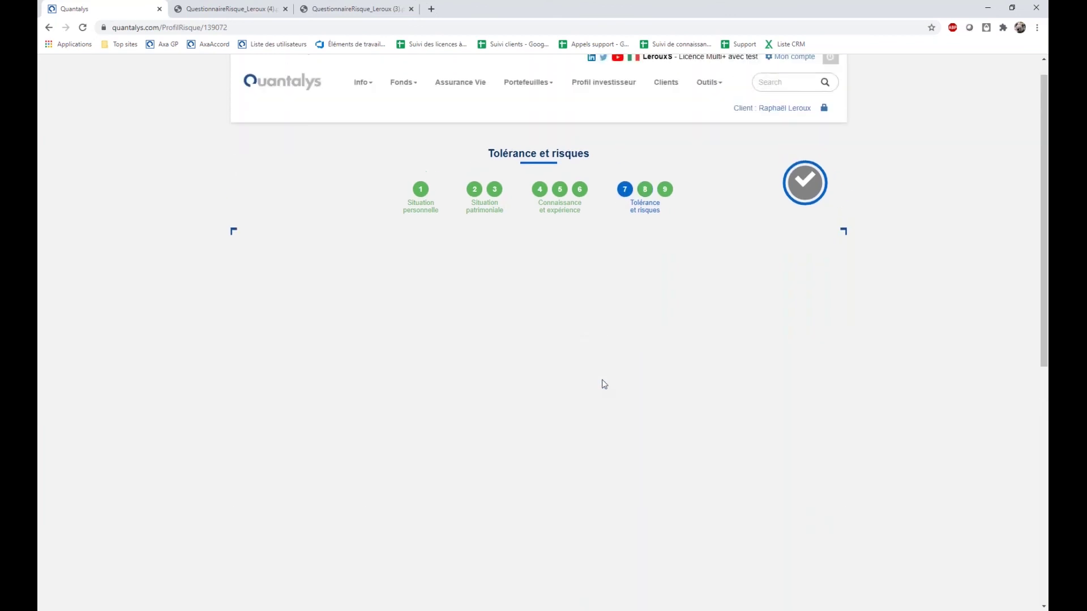
- Review the questions on page 7, "Tolérance et risques", focusing on those about a 20% loss and a fall in portfolio value
scroll(575, 514, down, 2)
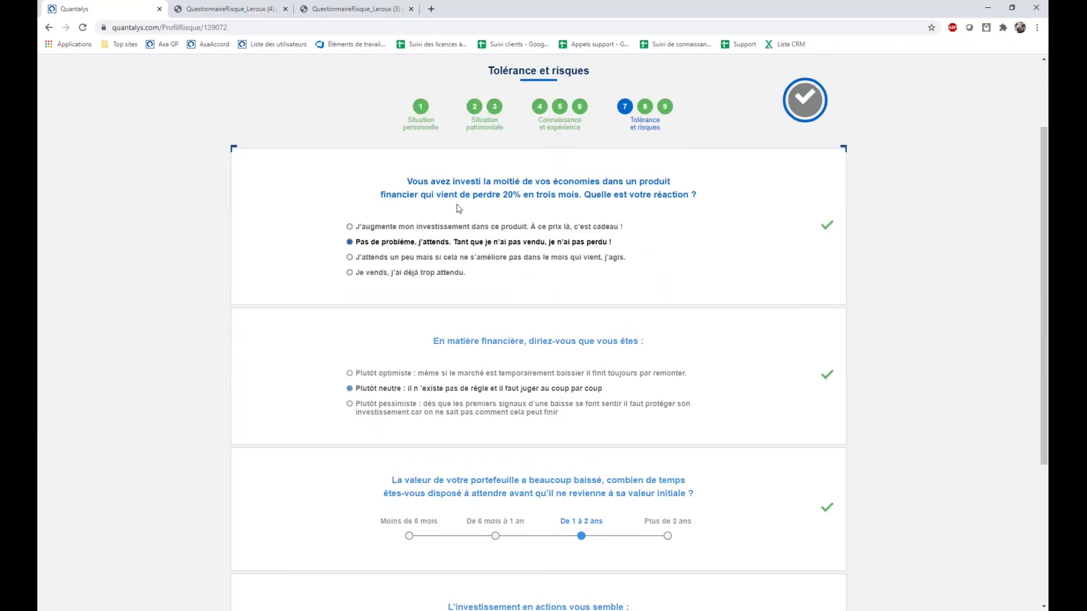
scroll(509, 390, down, 2)
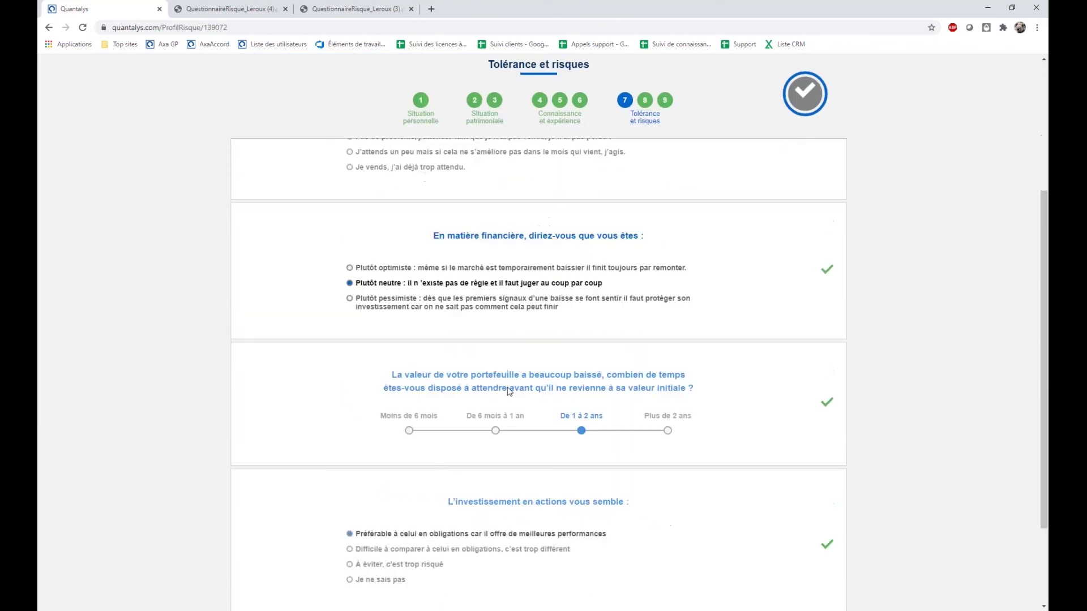
double_click(592, 377)
scroll(606, 436, up, 2)
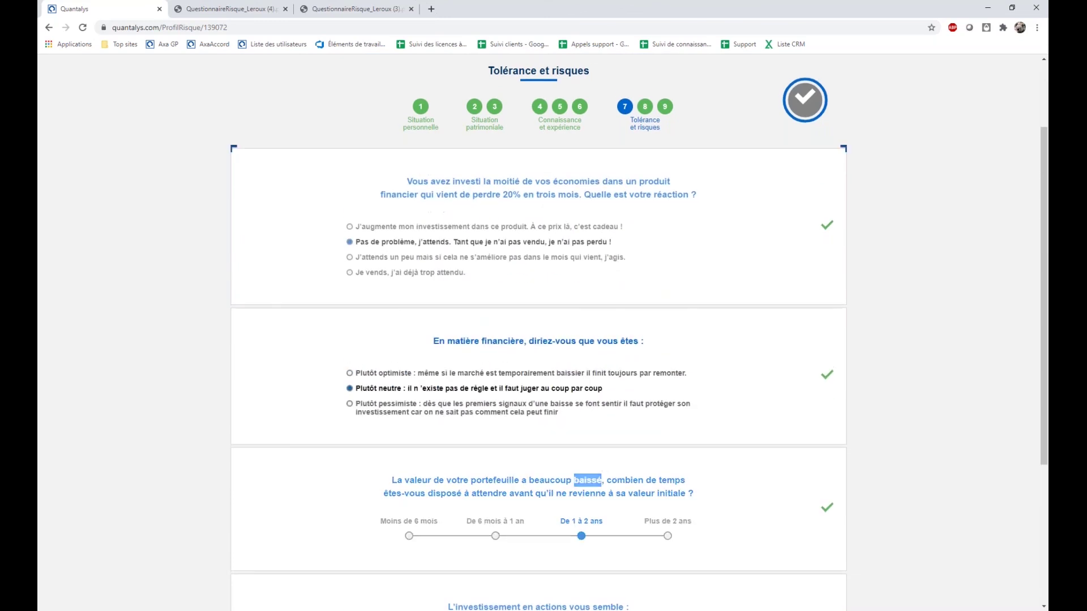
double_click(480, 195)
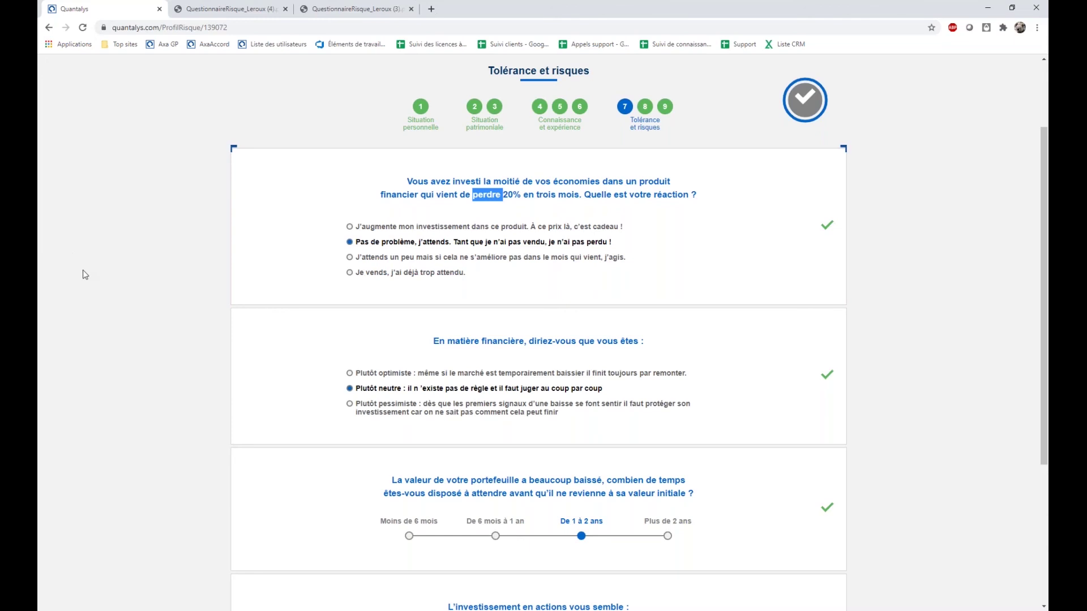
scroll(738, 252, up, 2)
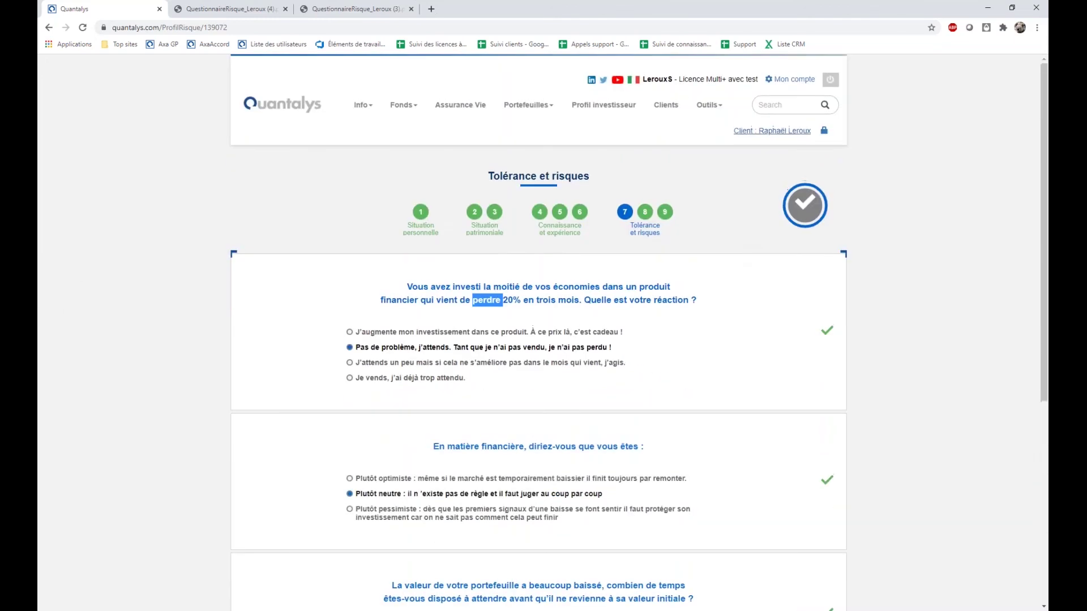
- Search the client list for clients whose profile is more than one year old ("Profil datant de plus d'1 an")
click(670, 109)
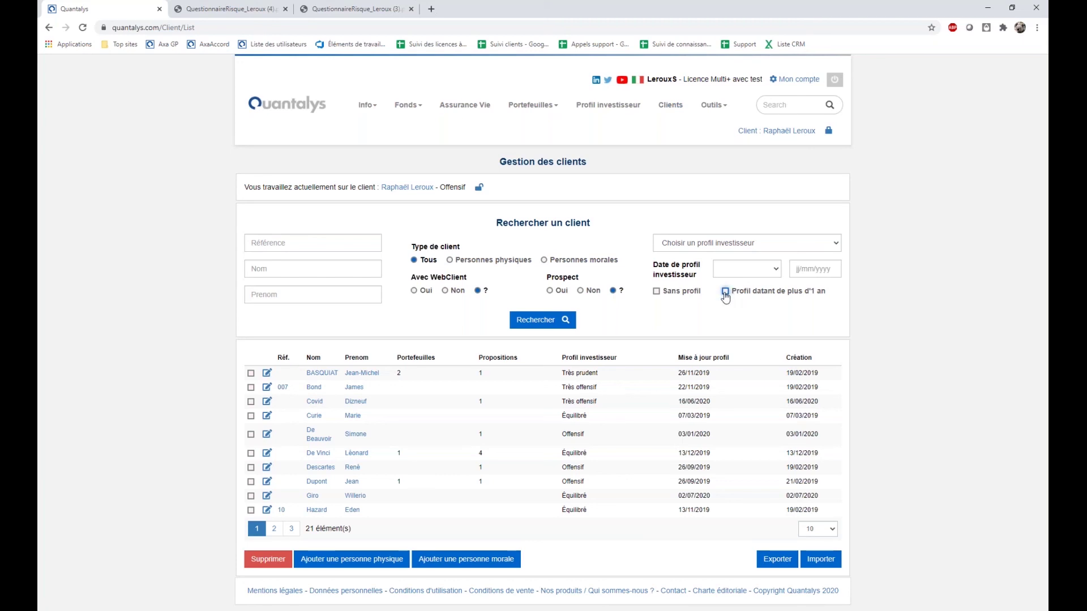
click(725, 293)
click(515, 322)
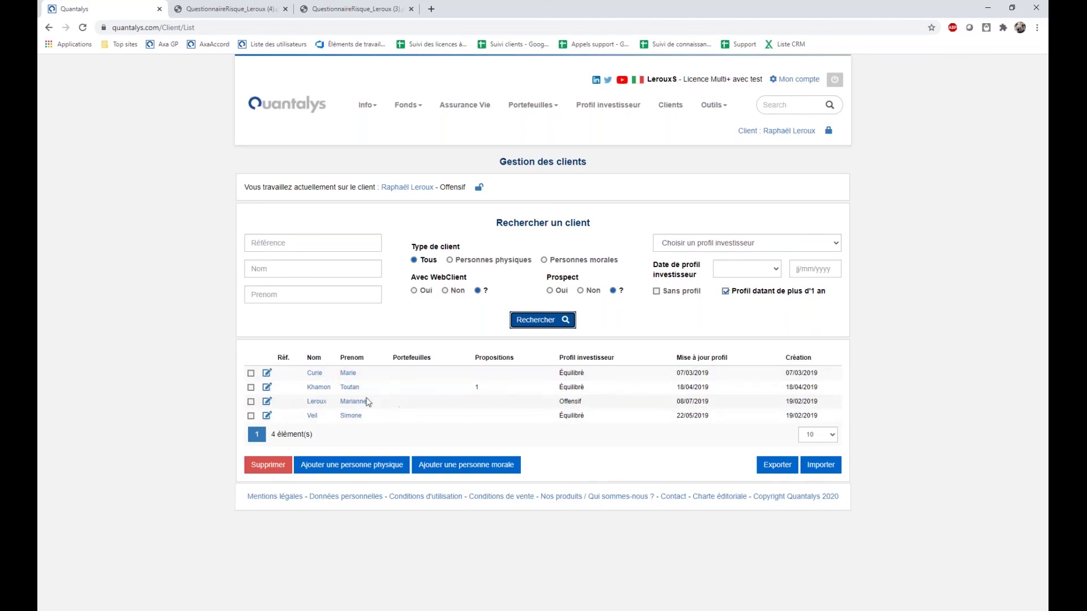
- Open the first listed client's record and check the "Questionnaire de risque > 1 an" entry among the regulatory alerts
click(315, 374)
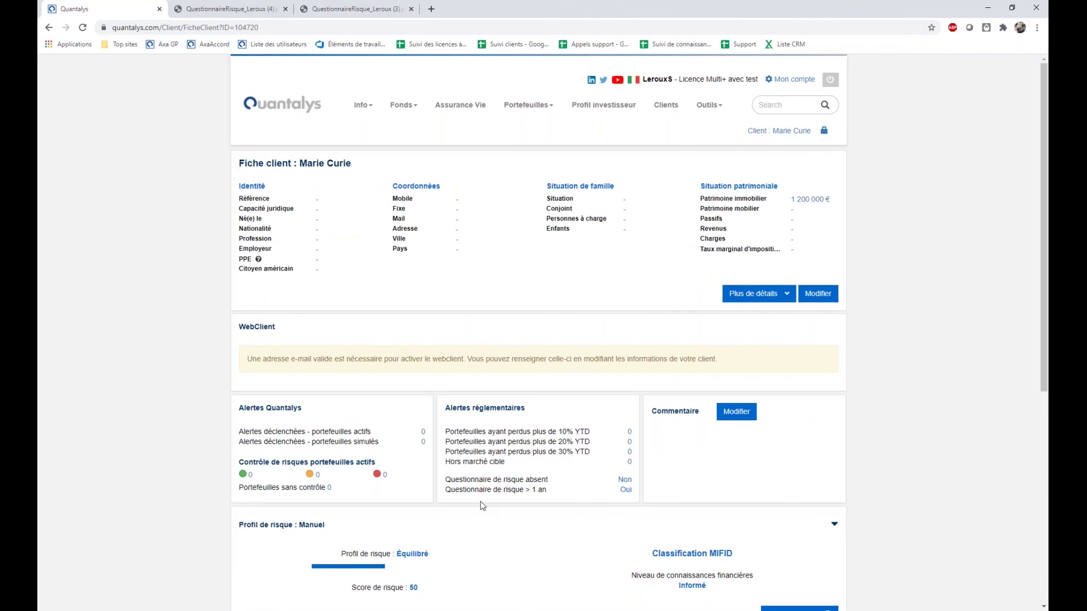
scroll(483, 505, down, 2)
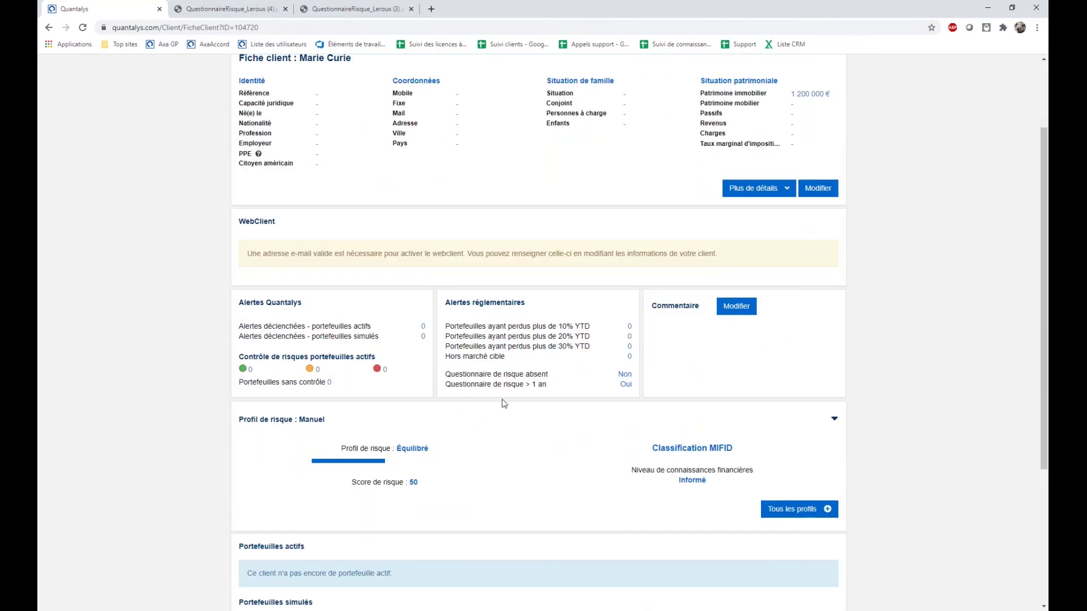
drag(439, 387, 639, 393)
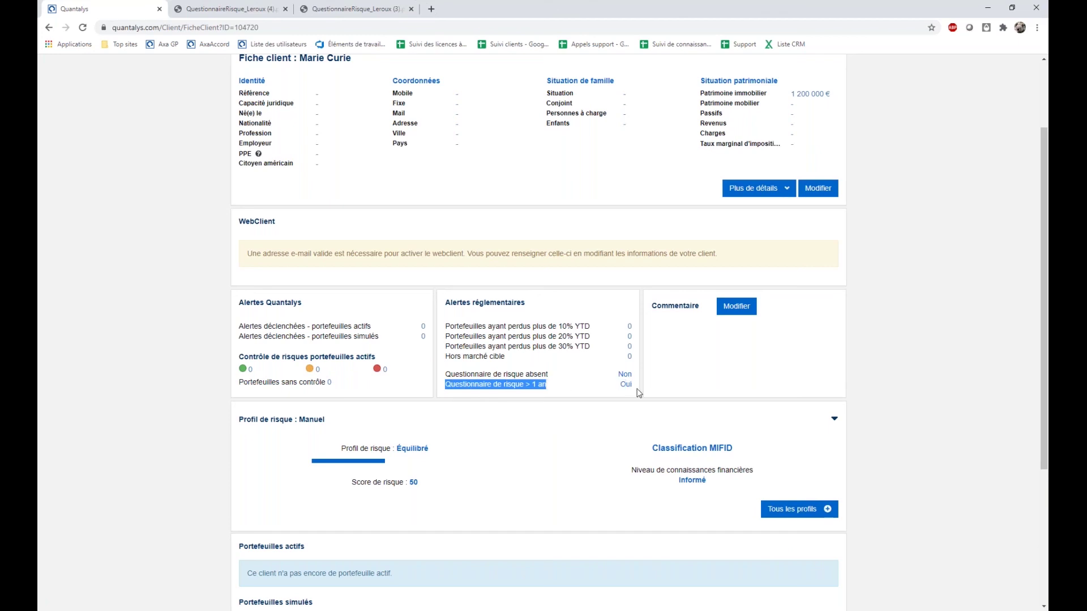
- Display all of the client's risk profiles and check the warning beside the current profile's calculation date
scroll(753, 486, down, 2)
click(794, 419)
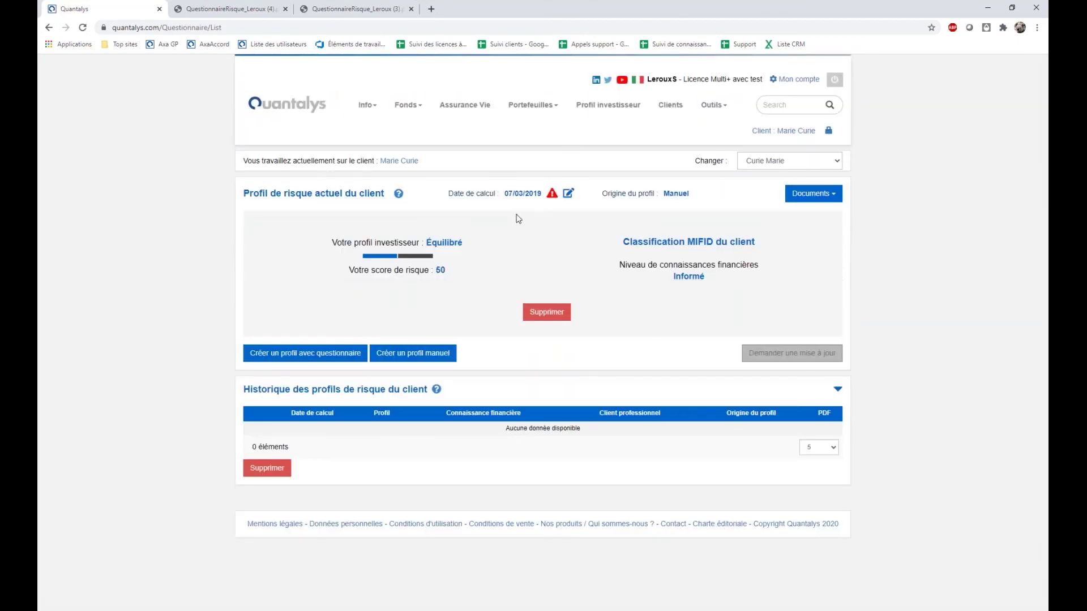
mouse_move(552, 195)
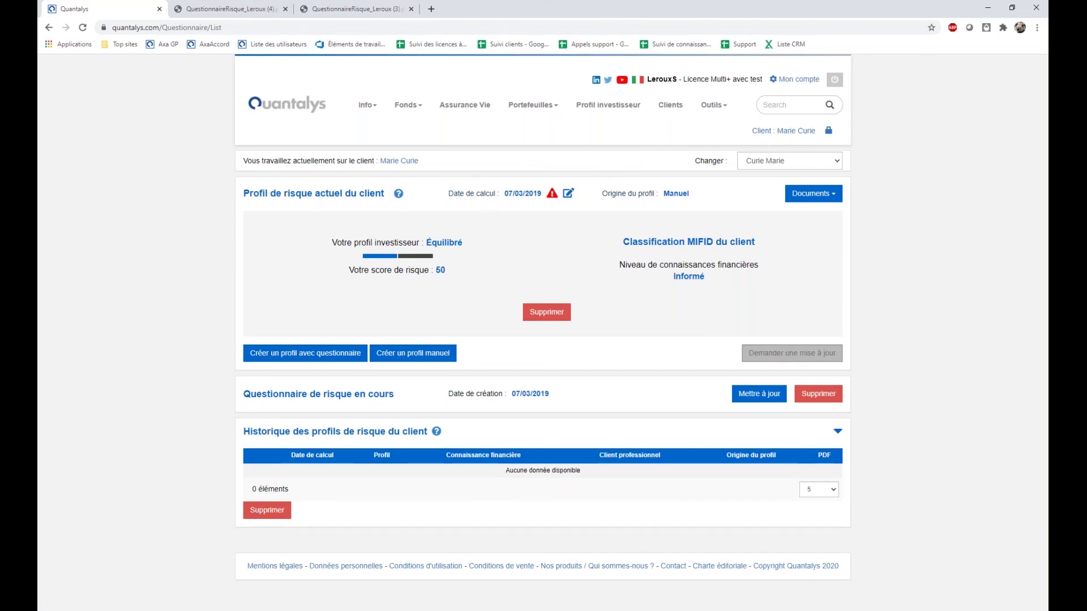
- Return to the client list and open the record of the first client on page 2
click(678, 107)
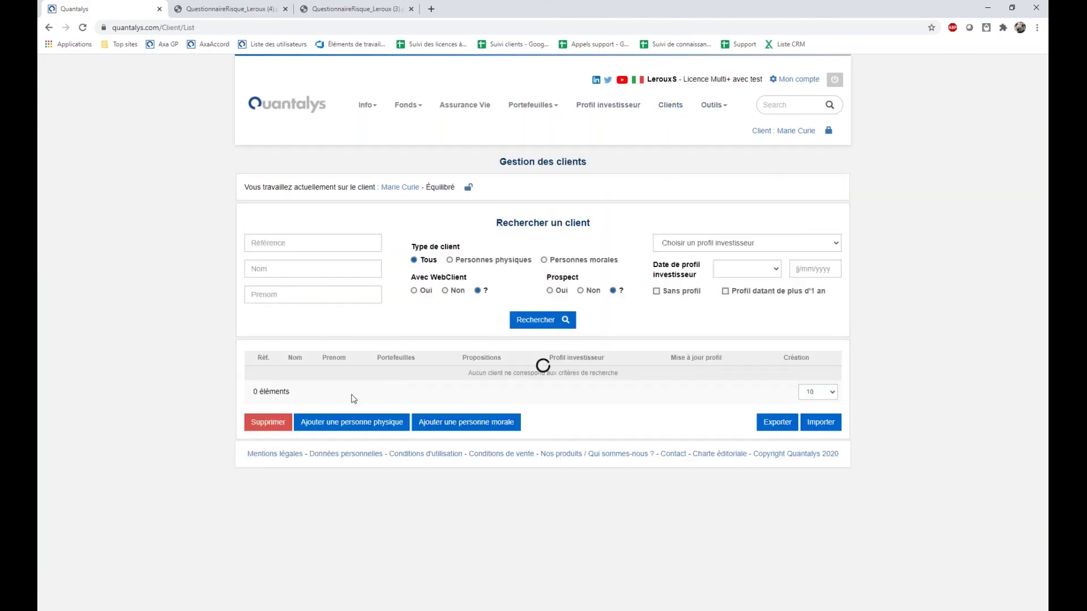
click(275, 530)
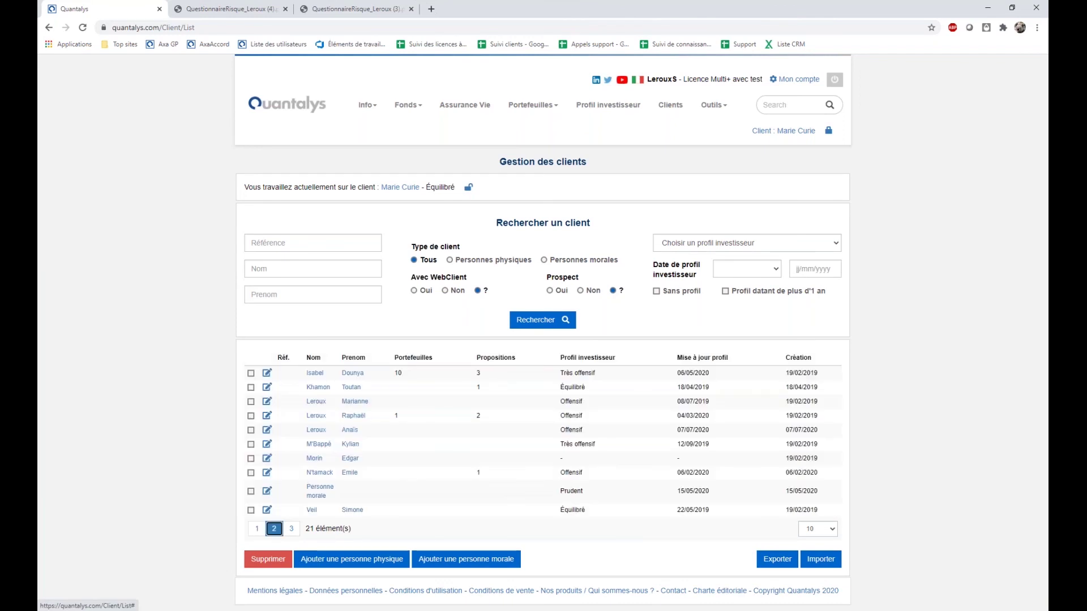
click(315, 374)
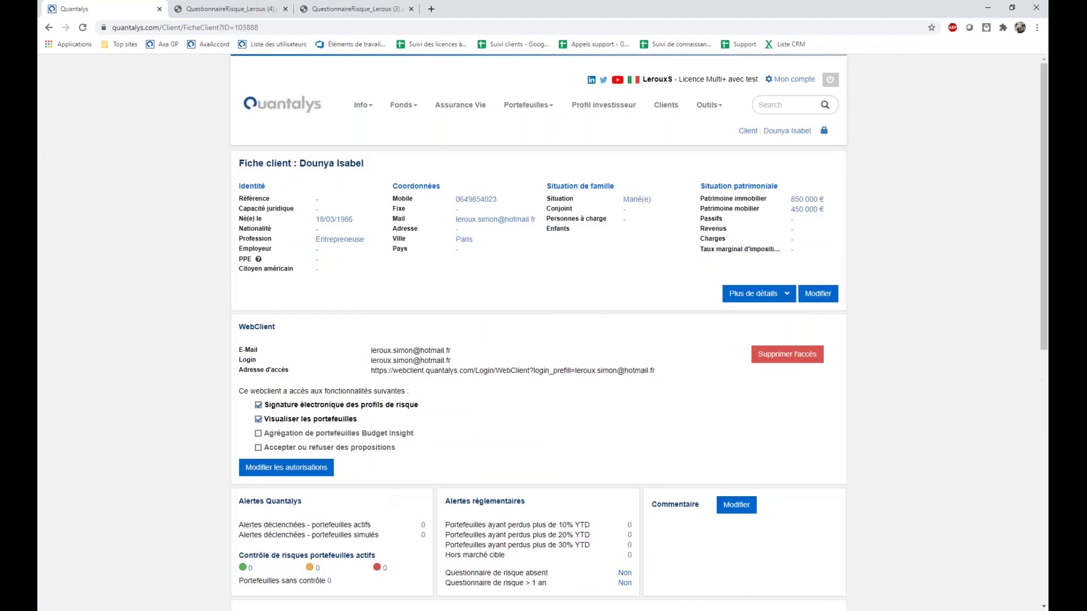
- Go to the client's WebClient access address and log in to the personal space with the account password
drag(371, 371, 660, 374)
right_click(574, 372)
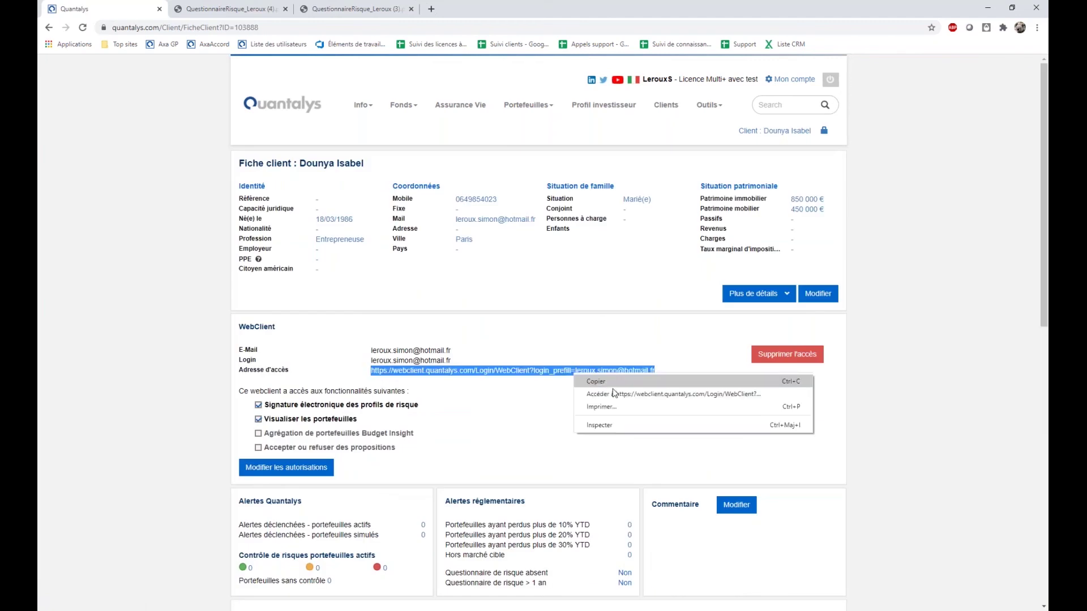
click(600, 394)
click(487, 135)
text(•••••••••••)
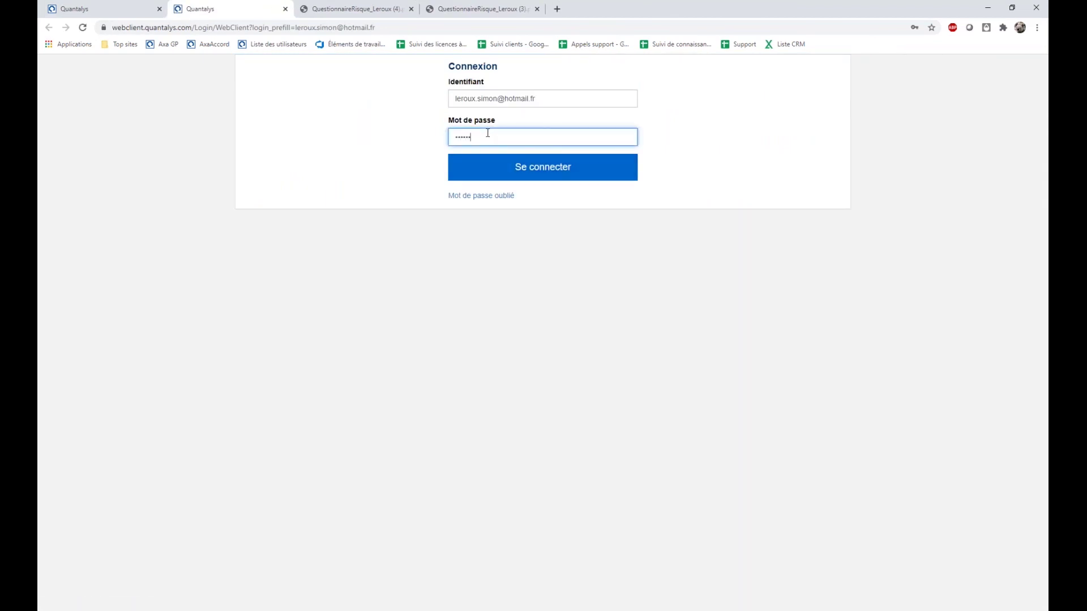
key(Return)
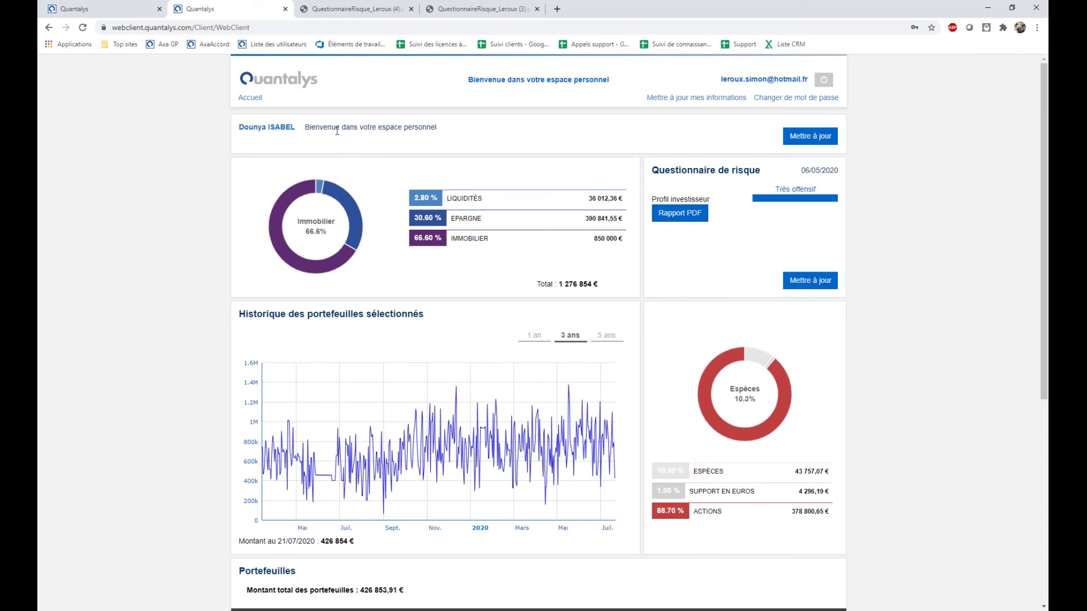
- Review the client's personal space, including the welcome message, asset breakdown, portfolio history and risk questionnaire section
drag(311, 127, 824, 153)
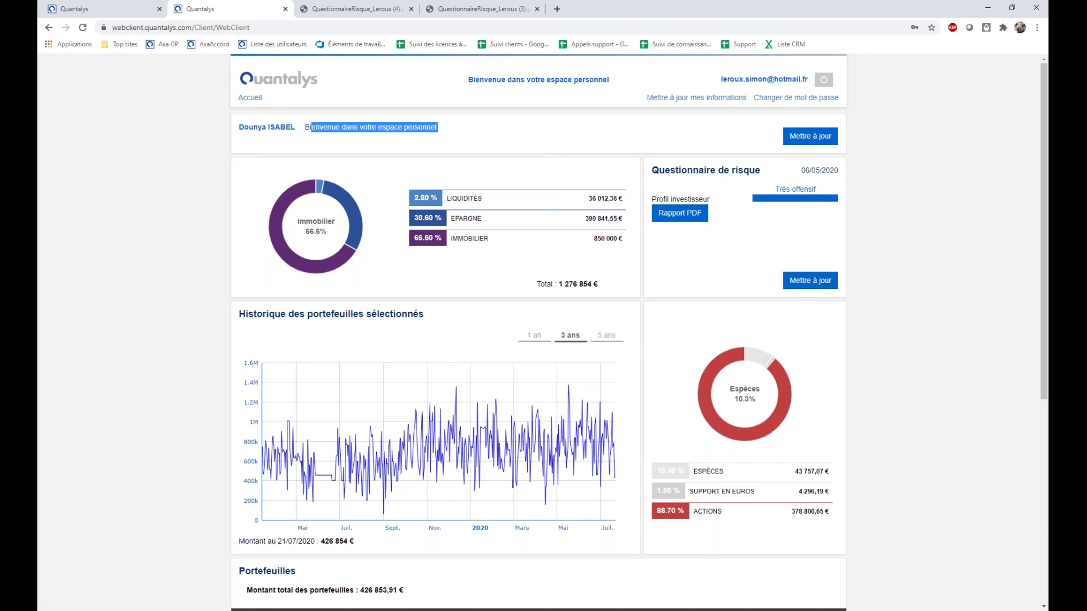
scroll(593, 561, down, 1)
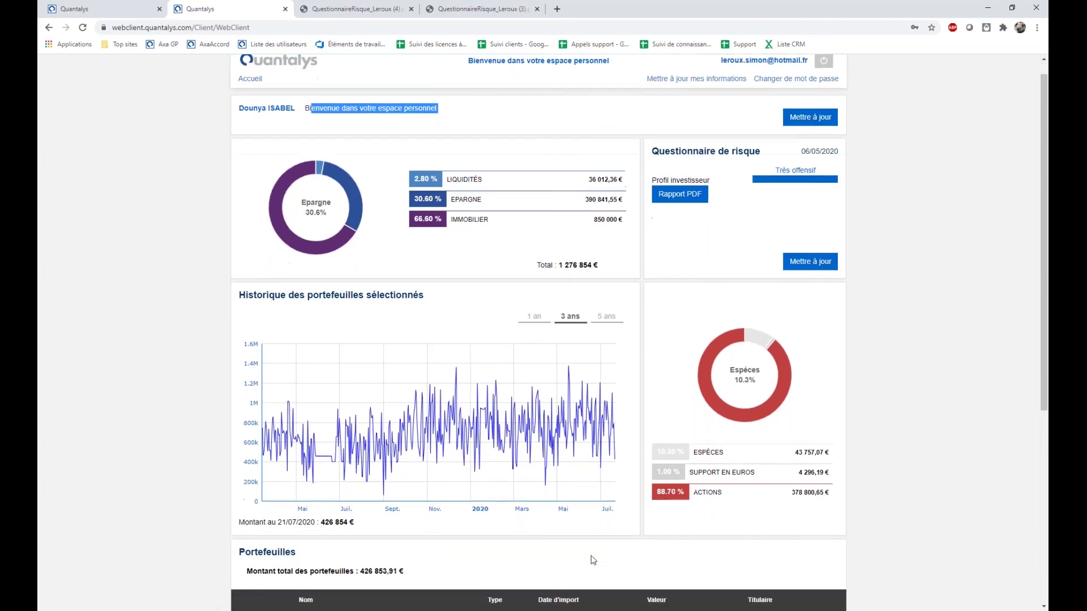
scroll(566, 509, down, 2)
scroll(535, 498, up, 3)
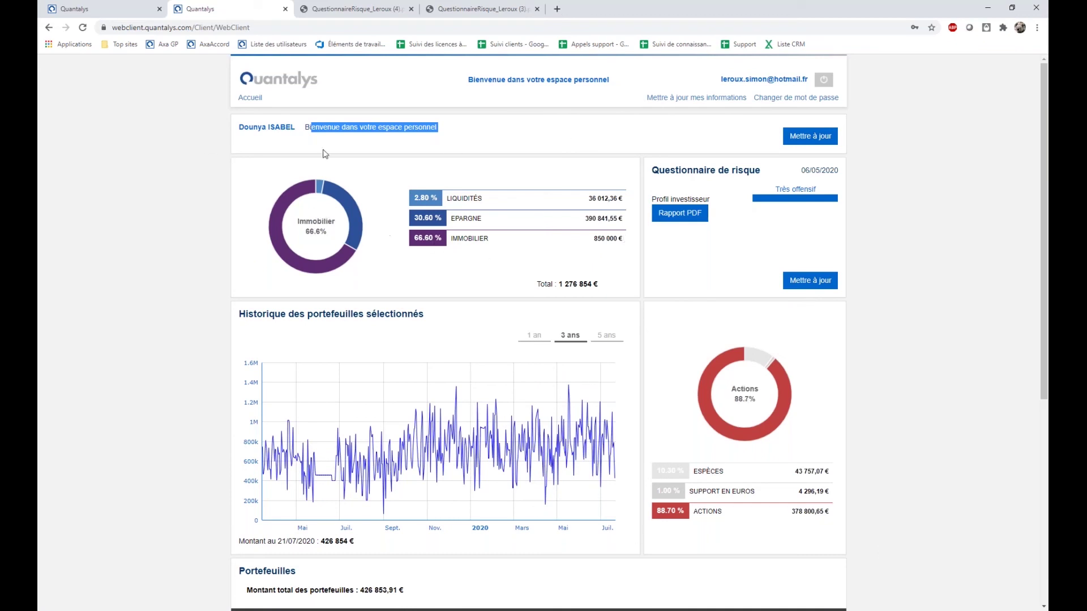
click(475, 152)
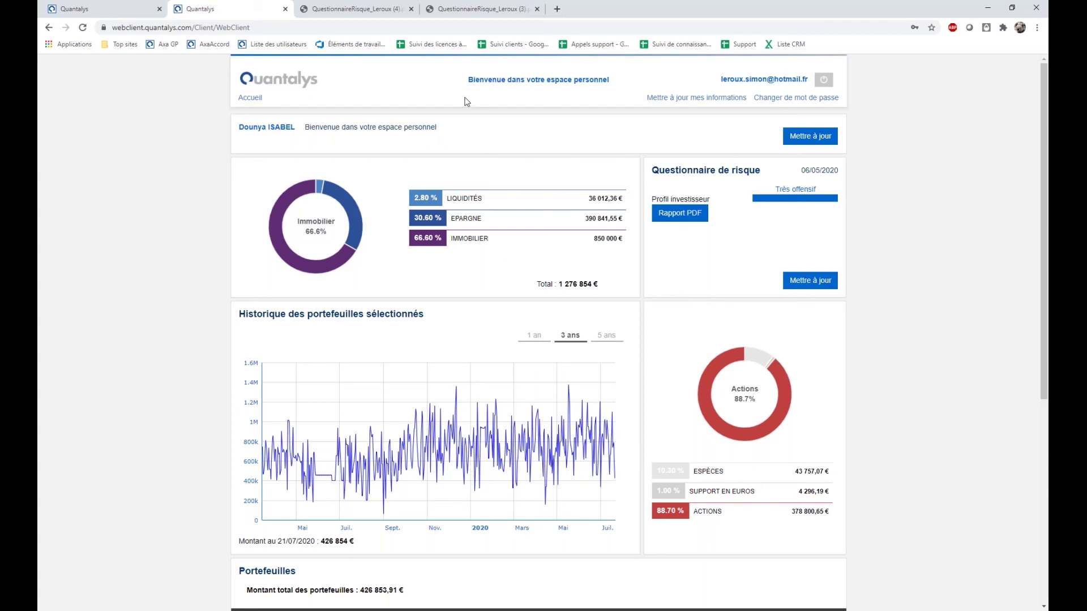
- Close the WebClient page and both questionnaire PDFs, returning to the client record
click(285, 9)
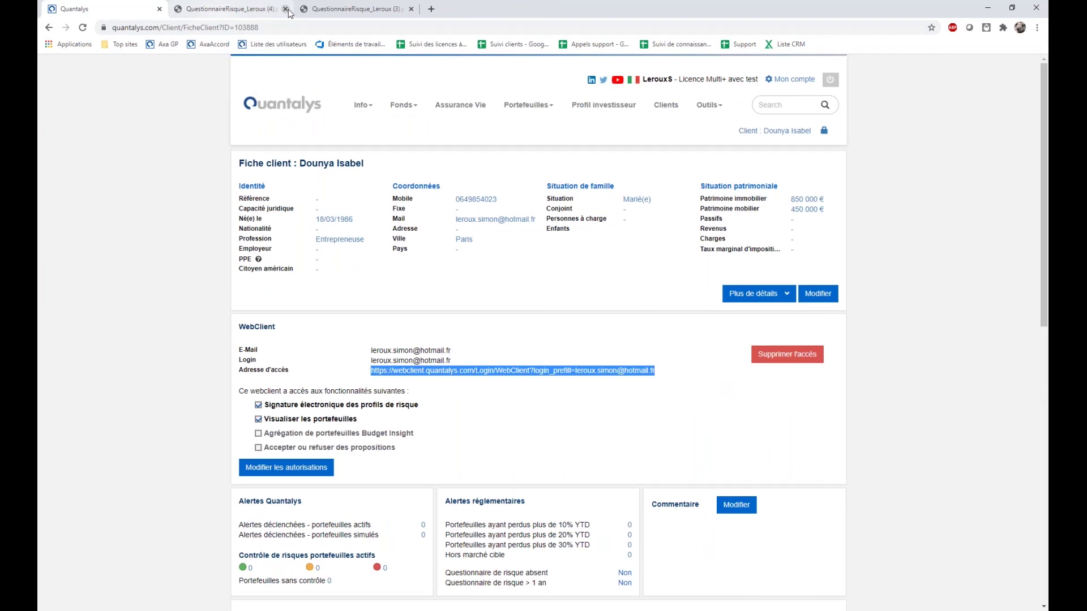
click(285, 9)
click(285, 9)
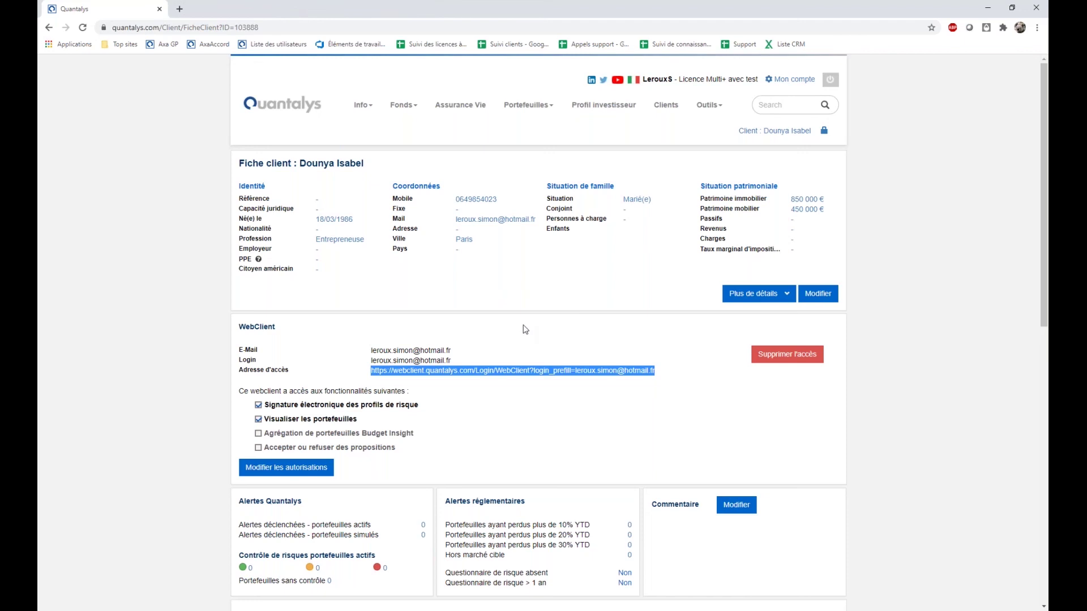
- Deselect the current client and open the record of the fourth client on page 2 of the client list
click(824, 133)
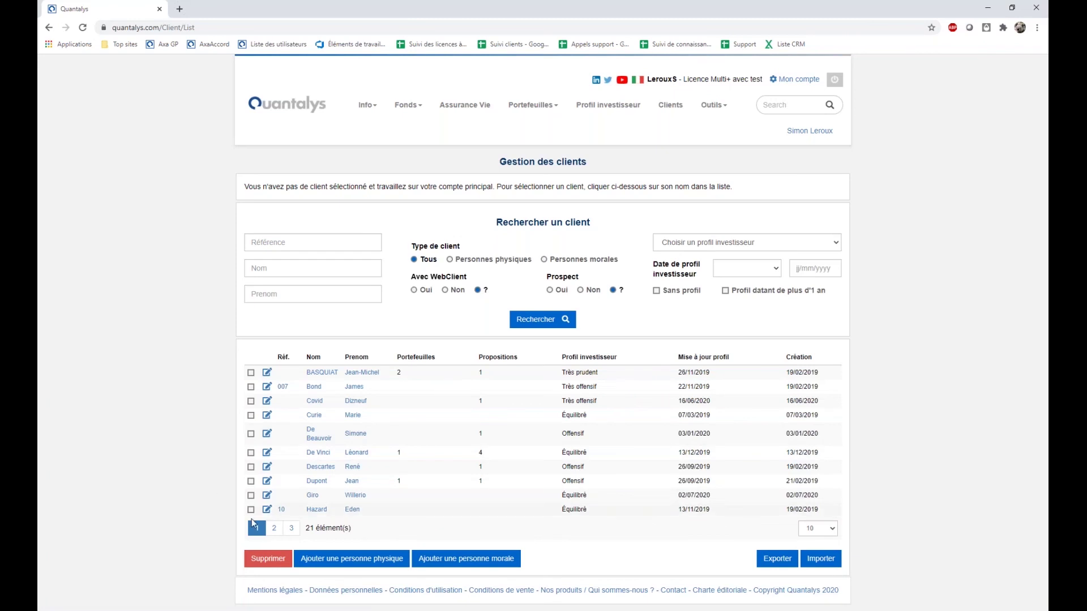
click(274, 528)
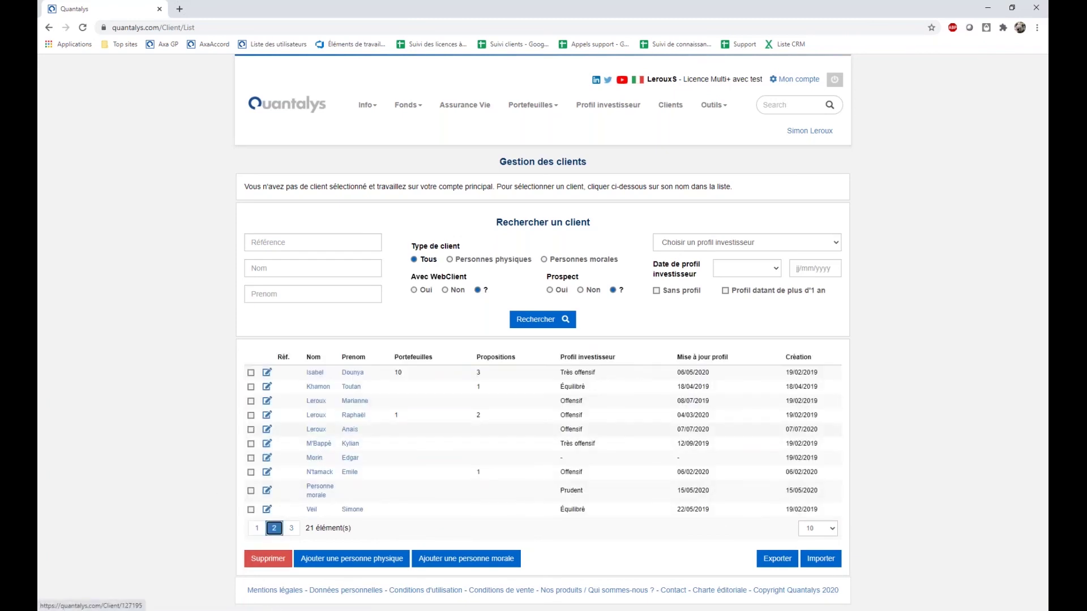
click(316, 416)
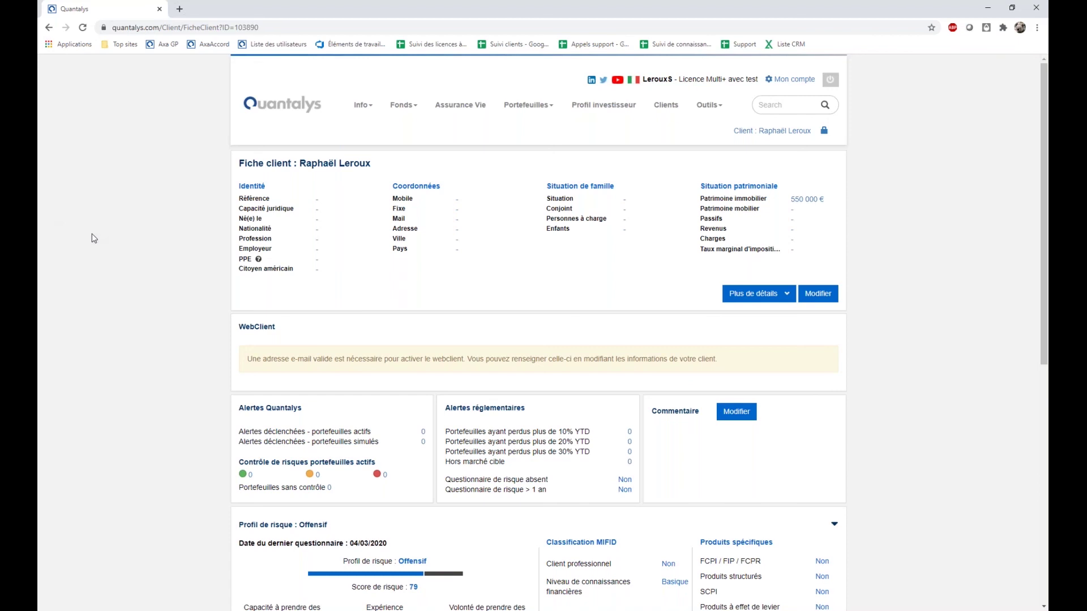
- Check the "Produits spécifiques" in the client's risk profile and open its questionnaire for editing at page 6, "Connaissance et expérience"
scroll(614, 423, down, 2)
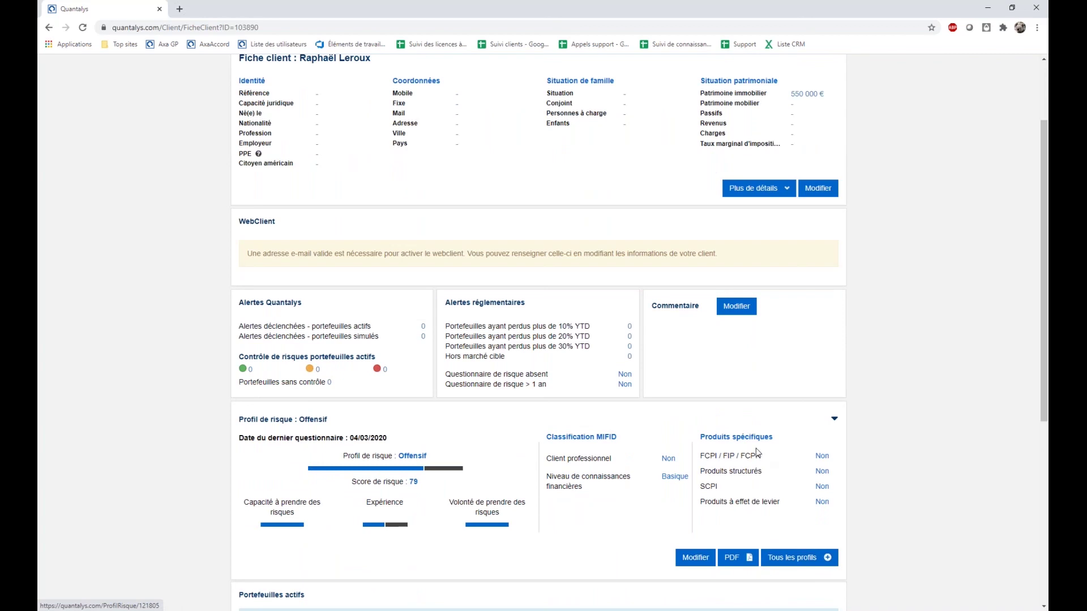
drag(698, 456, 781, 463)
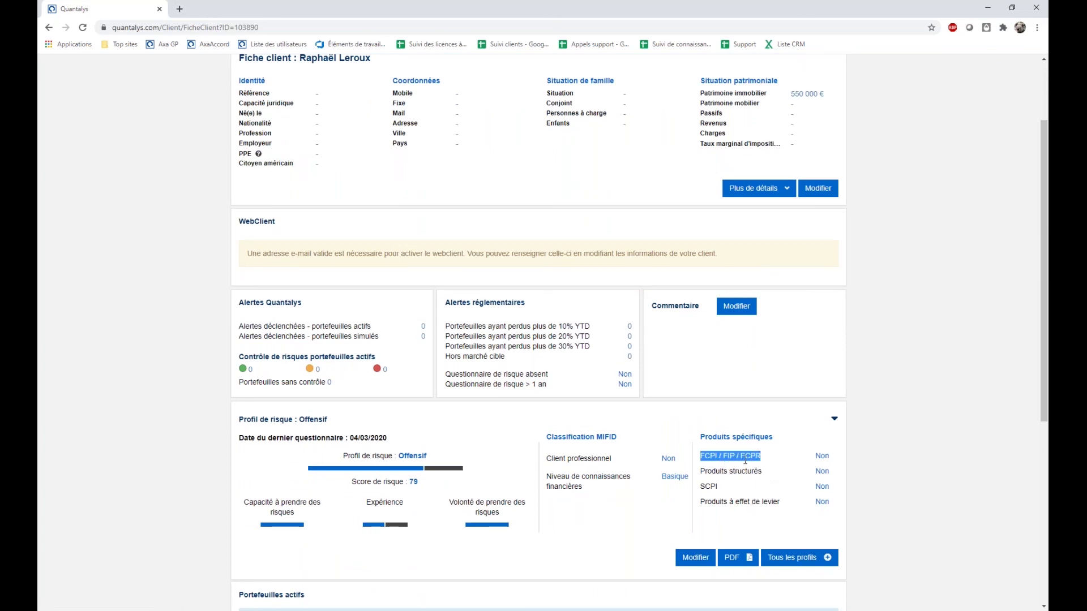
click(700, 559)
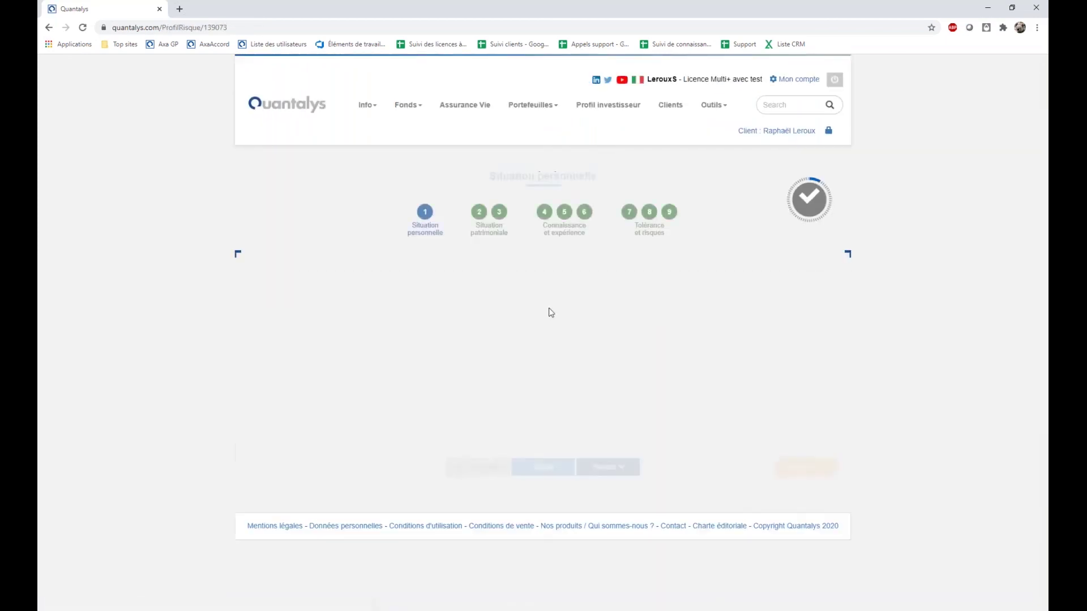
click(580, 214)
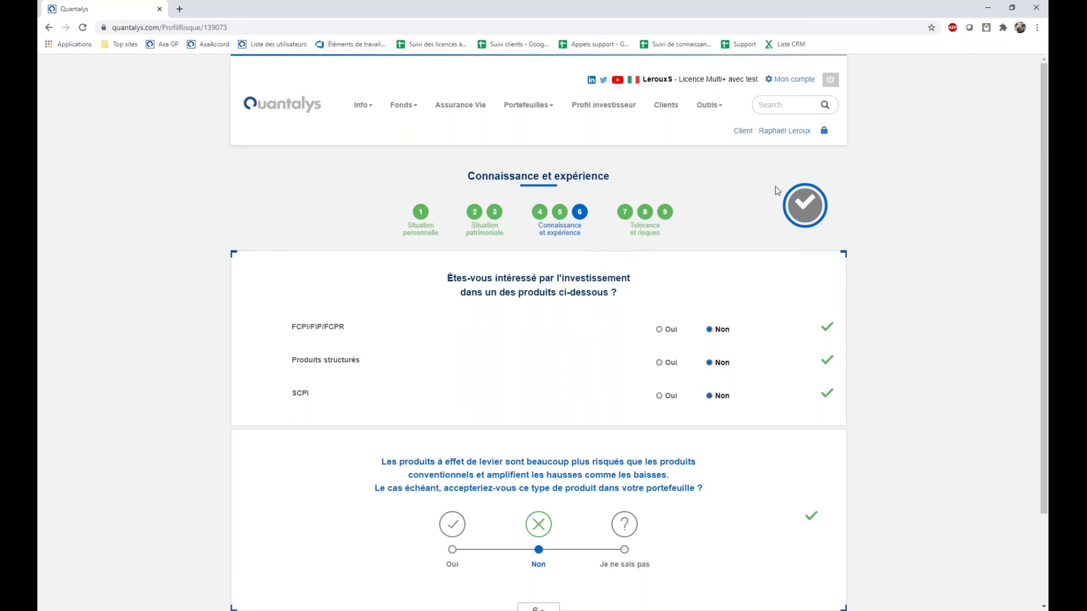
click(708, 108)
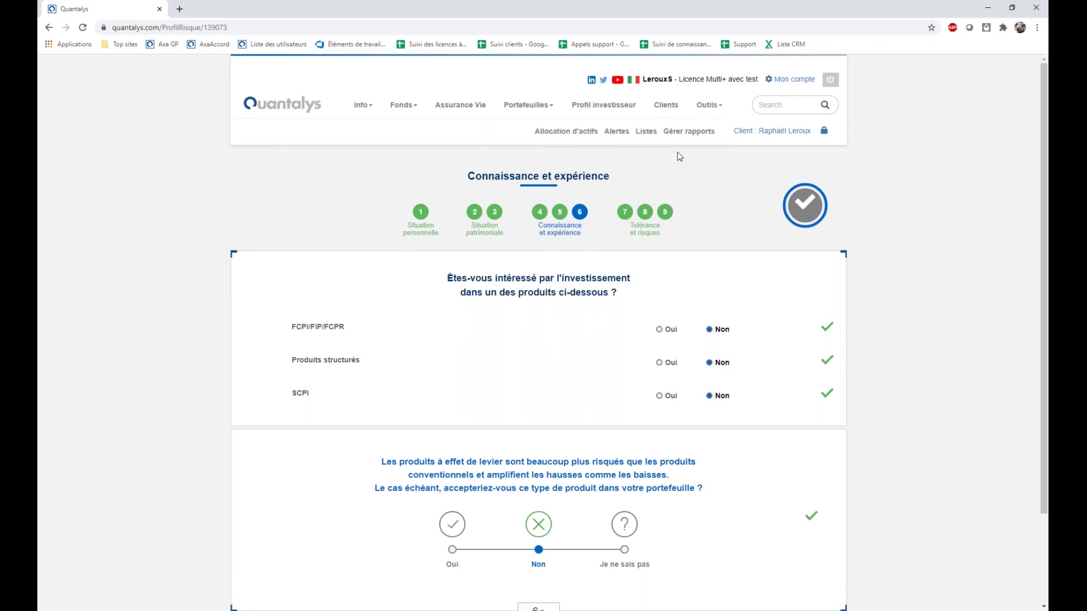
- Open the report cover page "Page de garde Quantalys Copie" for editing and review its available elements and layout
click(689, 138)
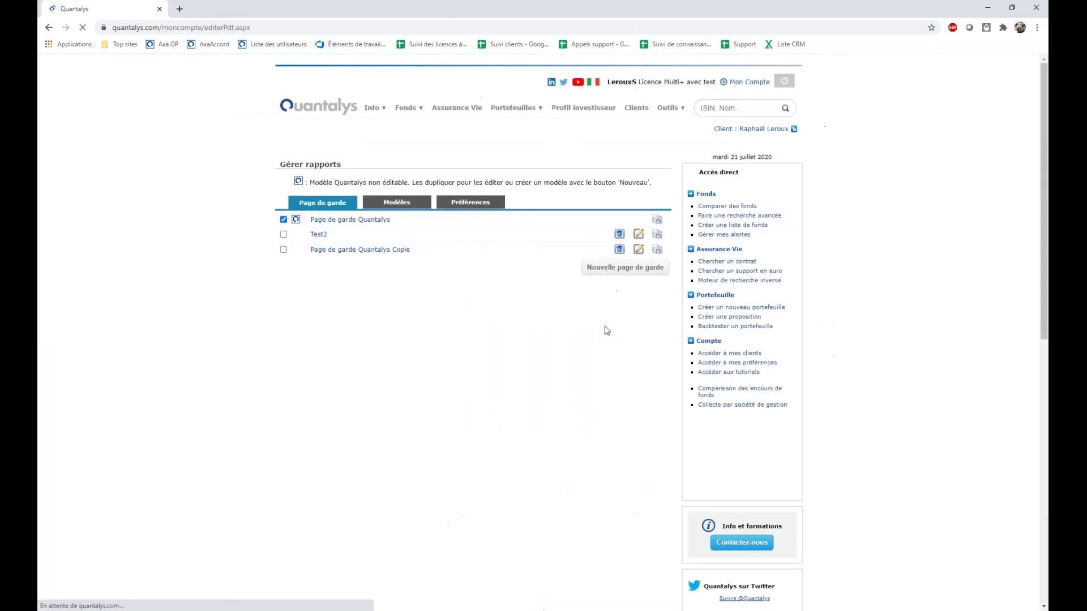
click(638, 249)
scroll(658, 422, down, 3)
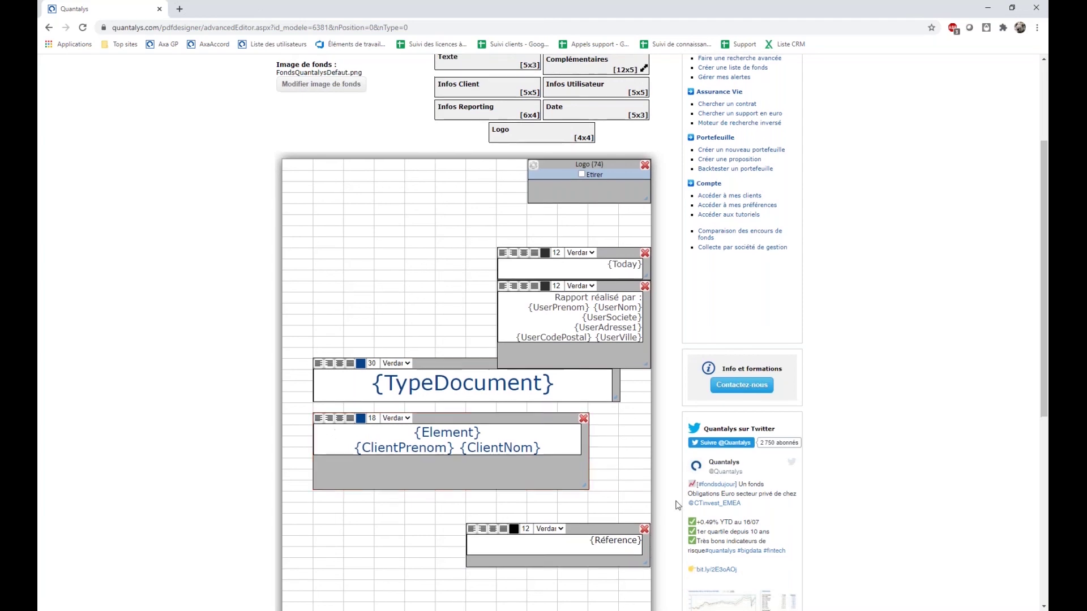
scroll(381, 398, up, 3)
scroll(383, 404, down, 1)
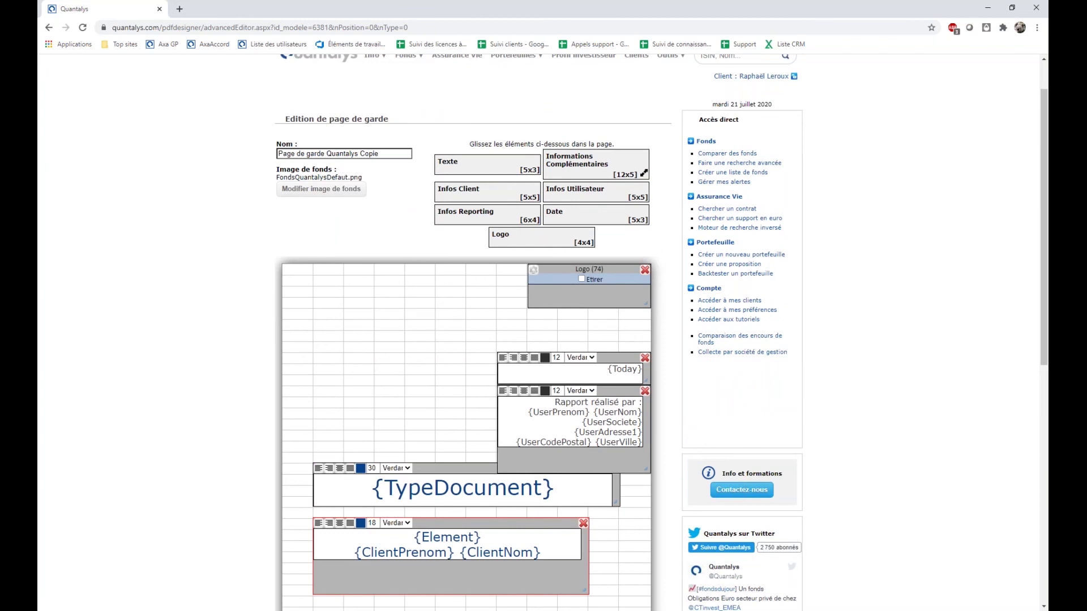
scroll(447, 549, up, 1)
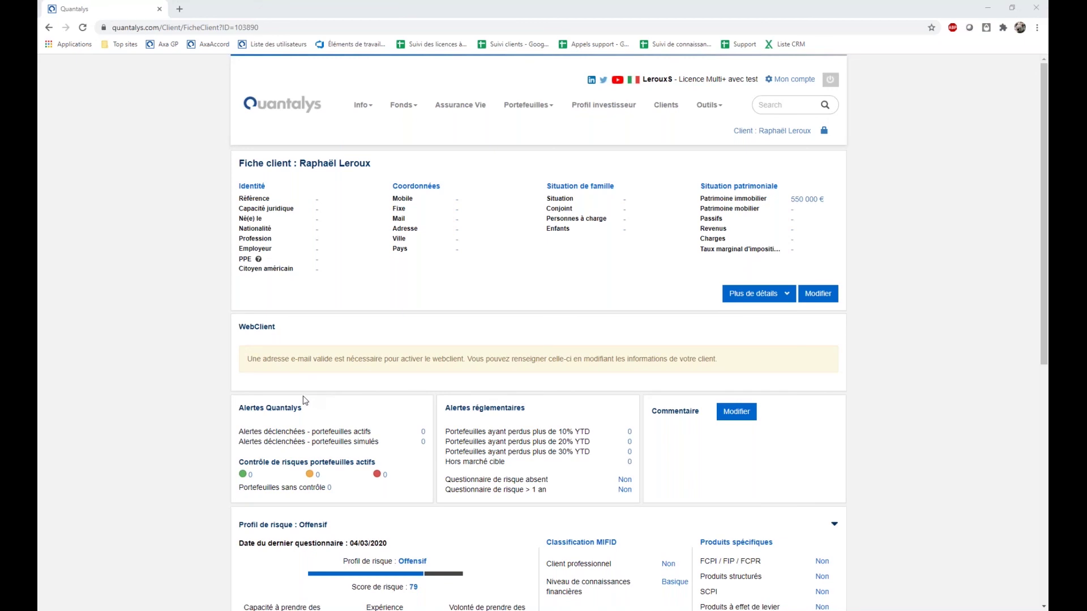
- Review the client record's alerts, risk profile, simulated portfolios and saved proposals
scroll(714, 508, down, 2)
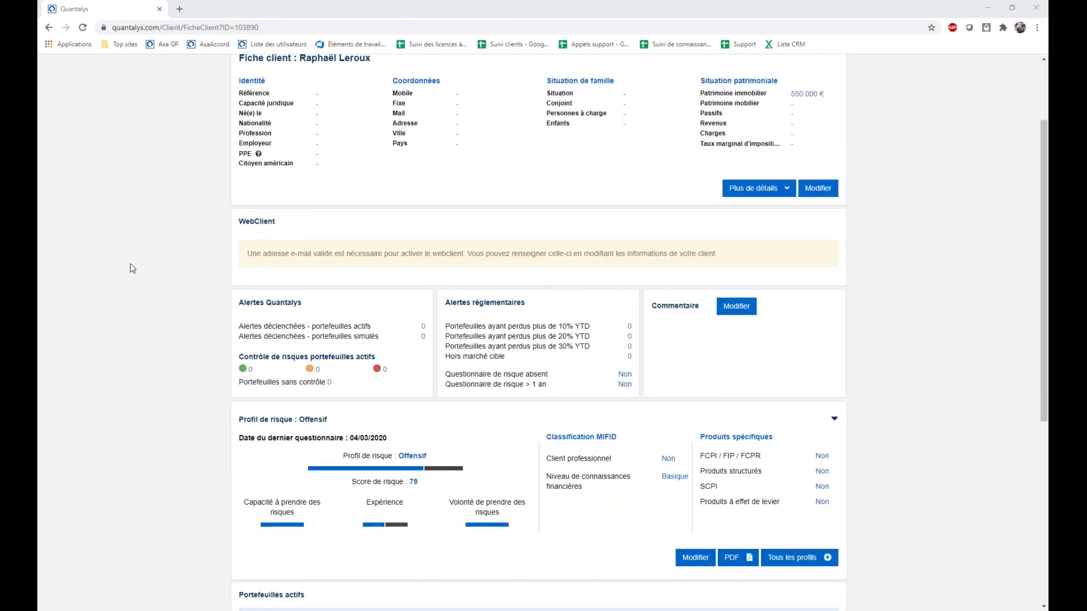
scroll(619, 461, down, 2)
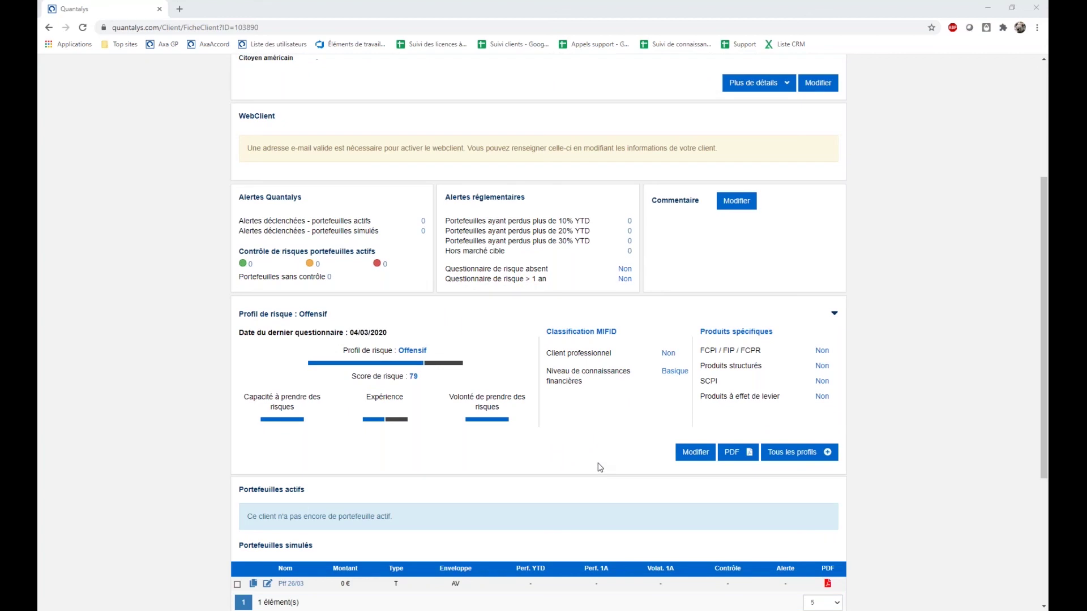
scroll(600, 467, down, 3)
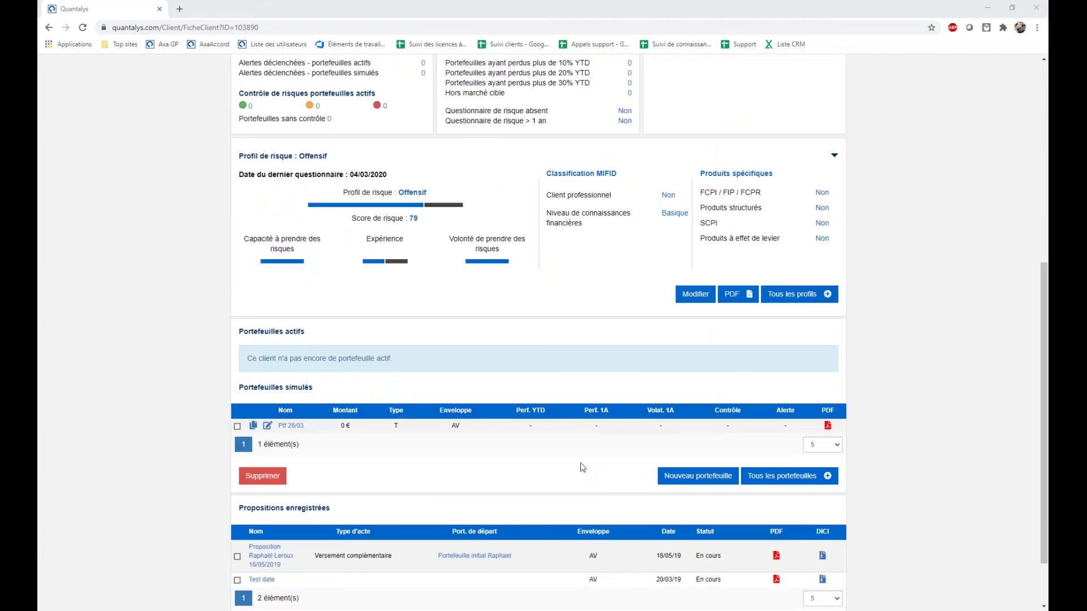
scroll(579, 467, up, 4)
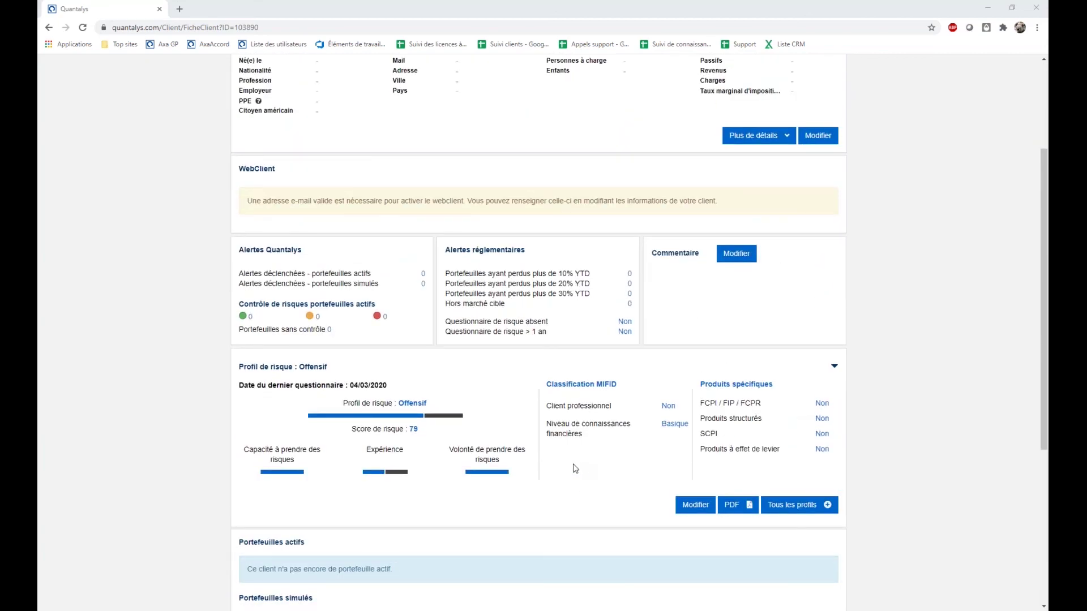